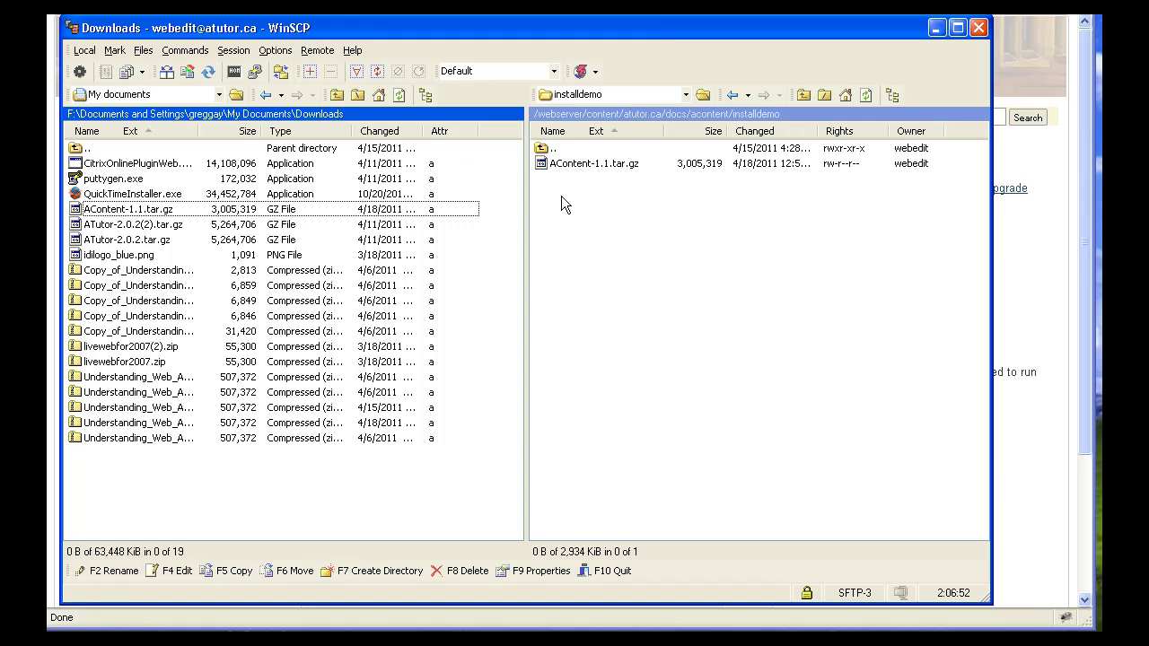
- Refresh the remote listing and upload AContent-1.1.tar.gz from Downloads into installdemo
{"action": "right_click", "coordinate": [604, 217]}
{"action": "left_click", "coordinate": [640, 246]}
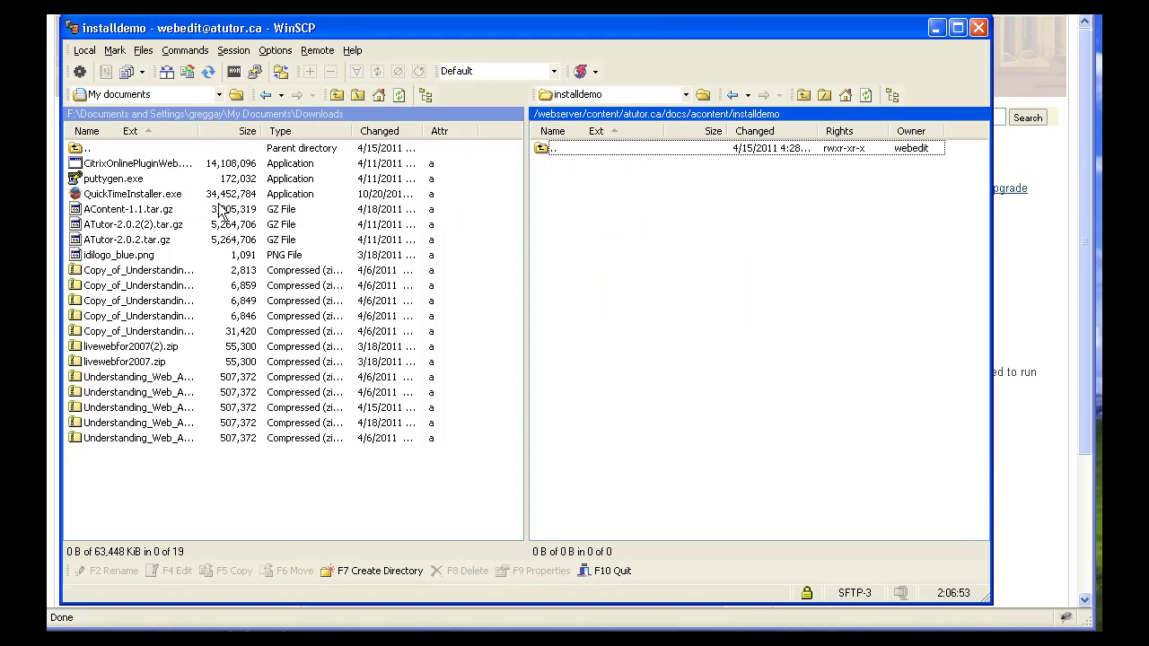
{"action": "left_click", "coordinate": [114, 215]}
{"action": "left_click_drag", "start_coordinate": [114, 215], "coordinate": [574, 202]}
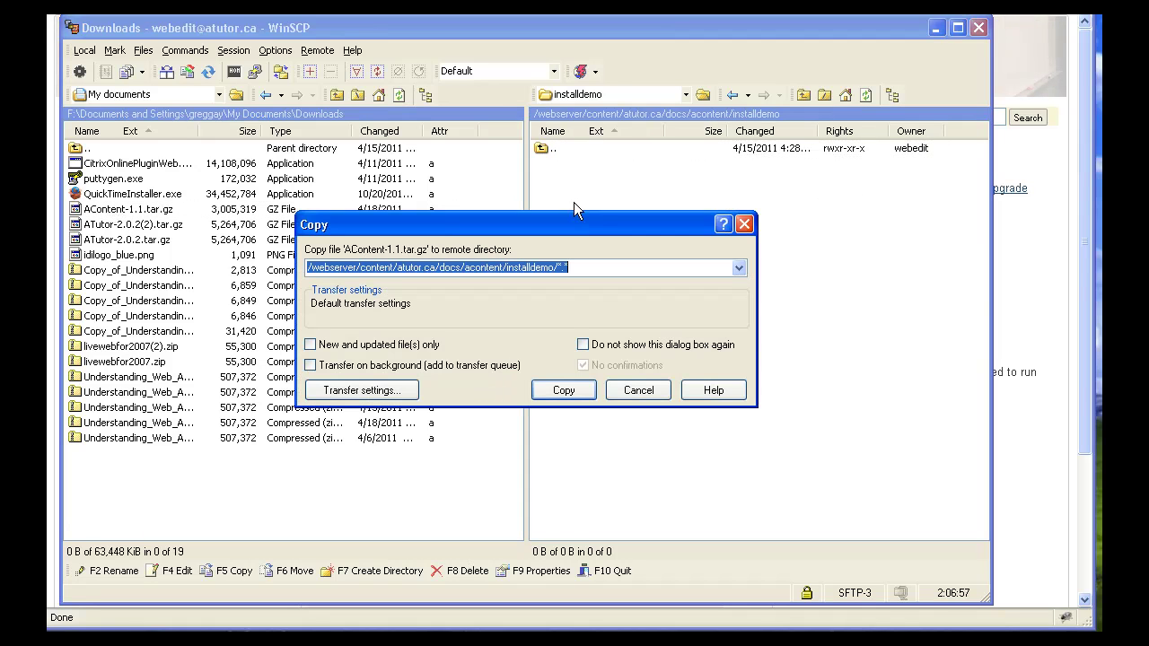
{"action": "left_click", "coordinate": [574, 388]}
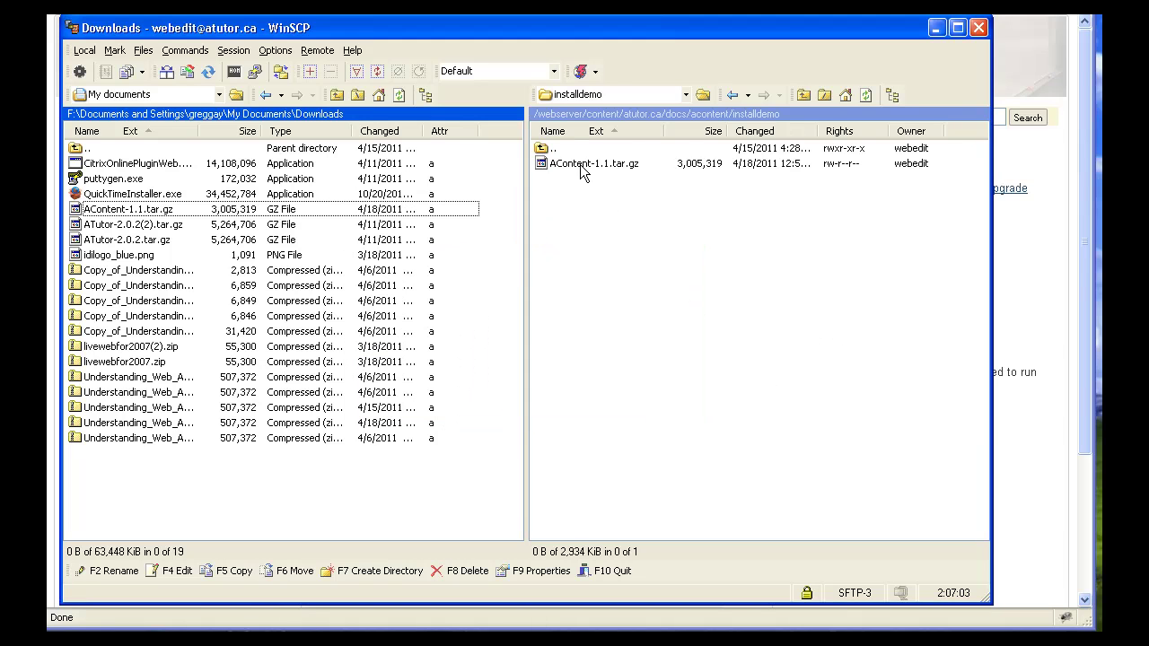
{"action": "left_click", "coordinate": [579, 165]}
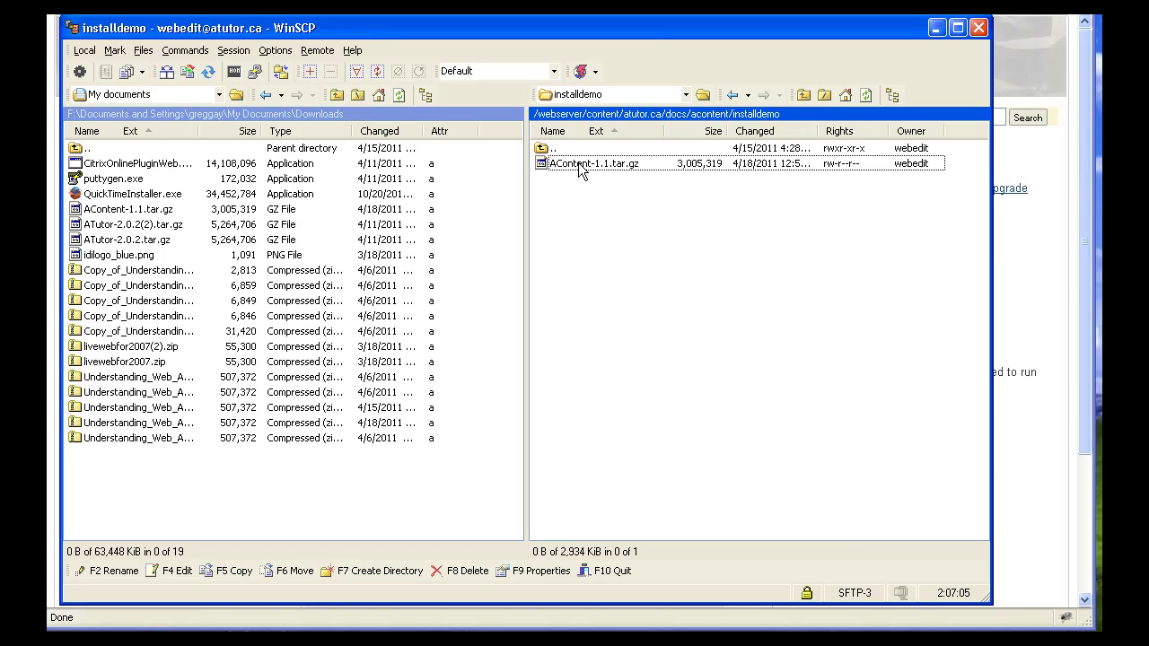
{"action": "right_click", "coordinate": [579, 169]}
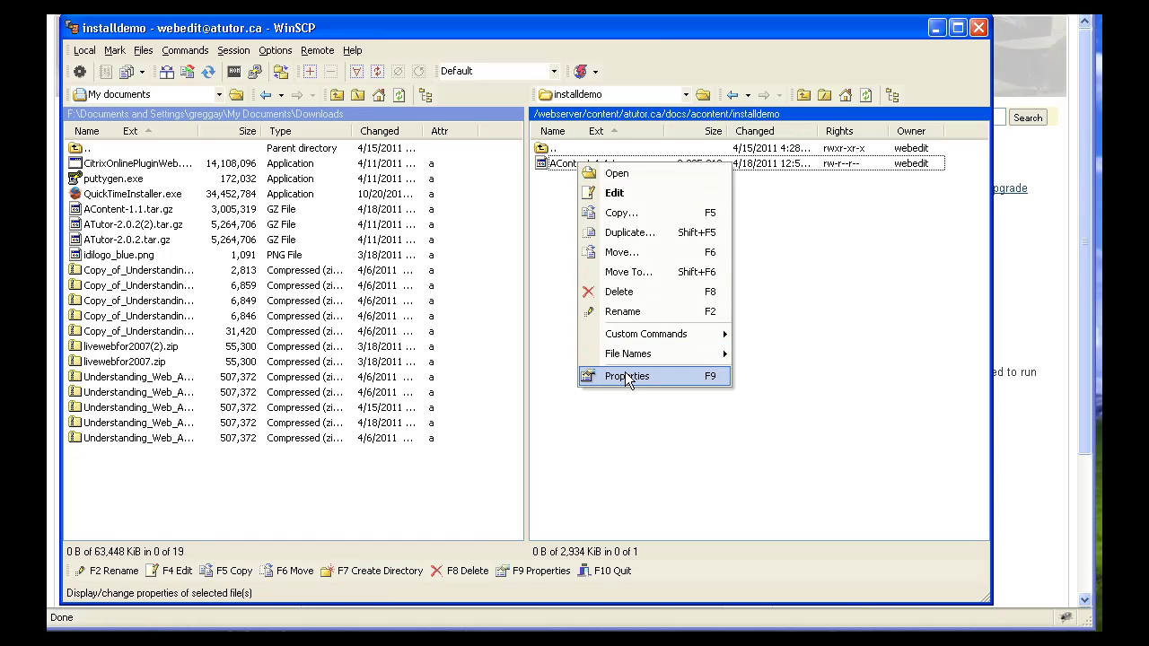
{"action": "left_click", "coordinate": [552, 193]}
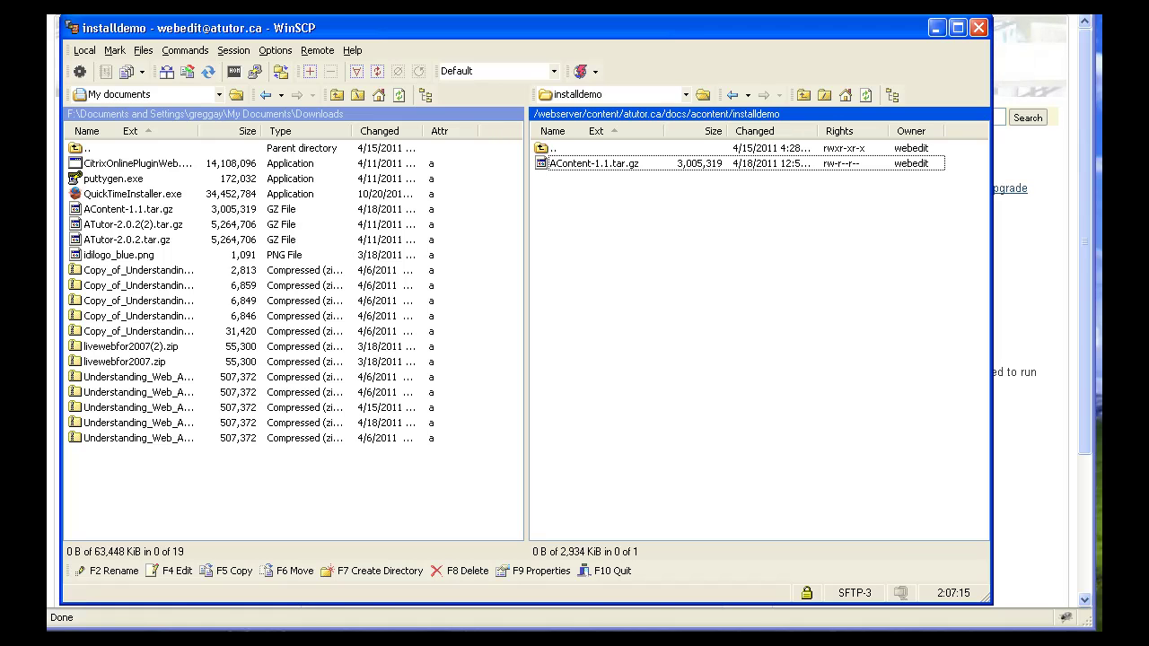
- List the server's installdemo folder with ls to locate AContent-1.1.tar.gz
{"action": "key", "text": "alt+Tab"}
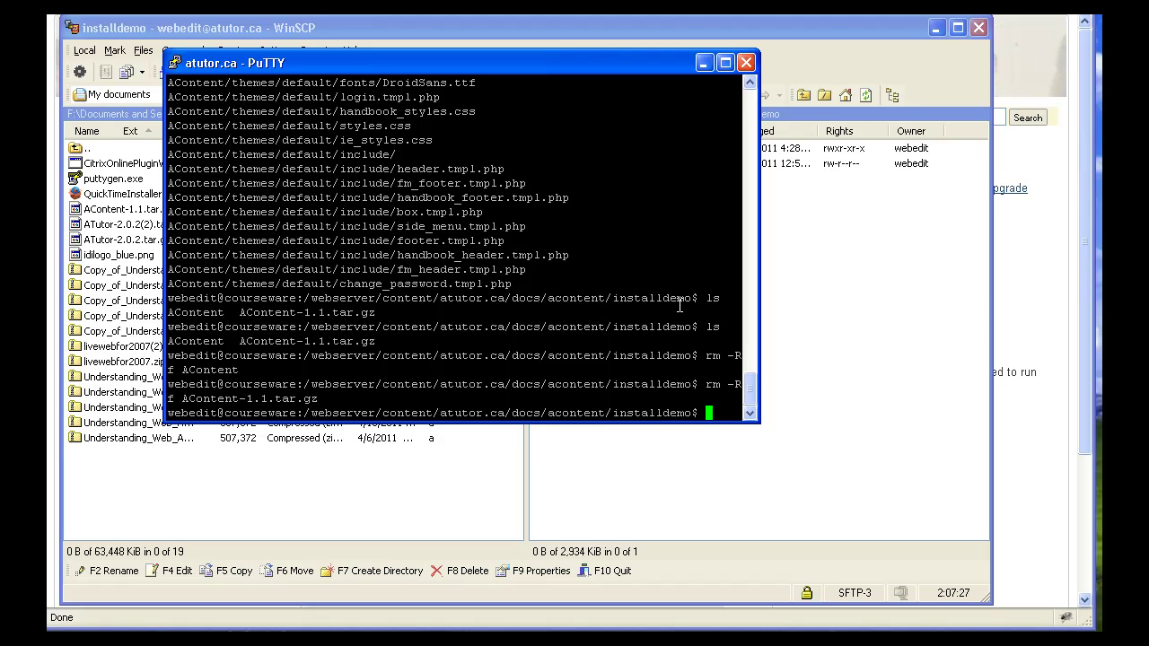
{"action": "type", "text": "ls"}
{"action": "key", "text": "Return"}
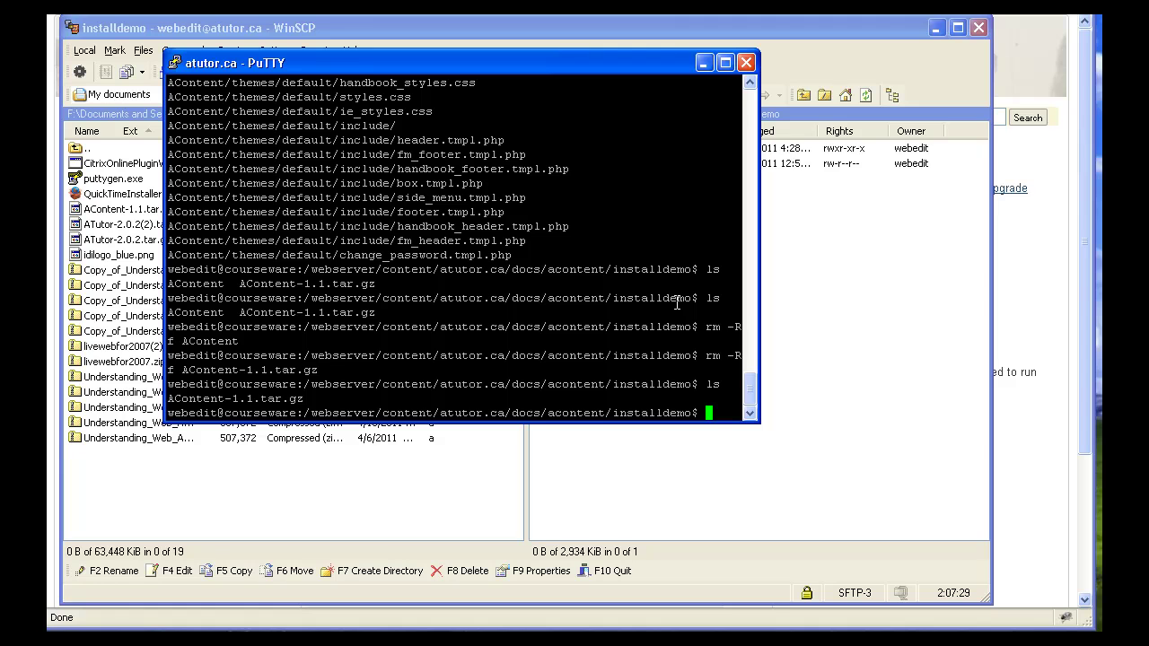
{"action": "left_click_drag", "start_coordinate": [314, 403], "coordinate": [169, 402]}
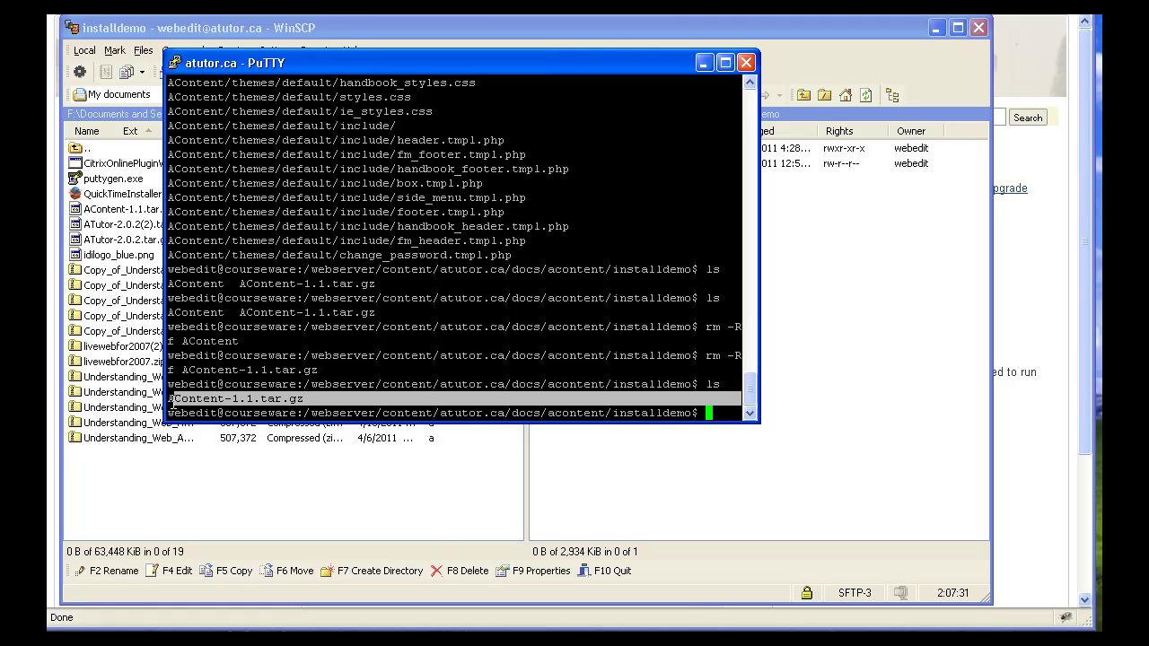
{"action": "left_click", "coordinate": [549, 352]}
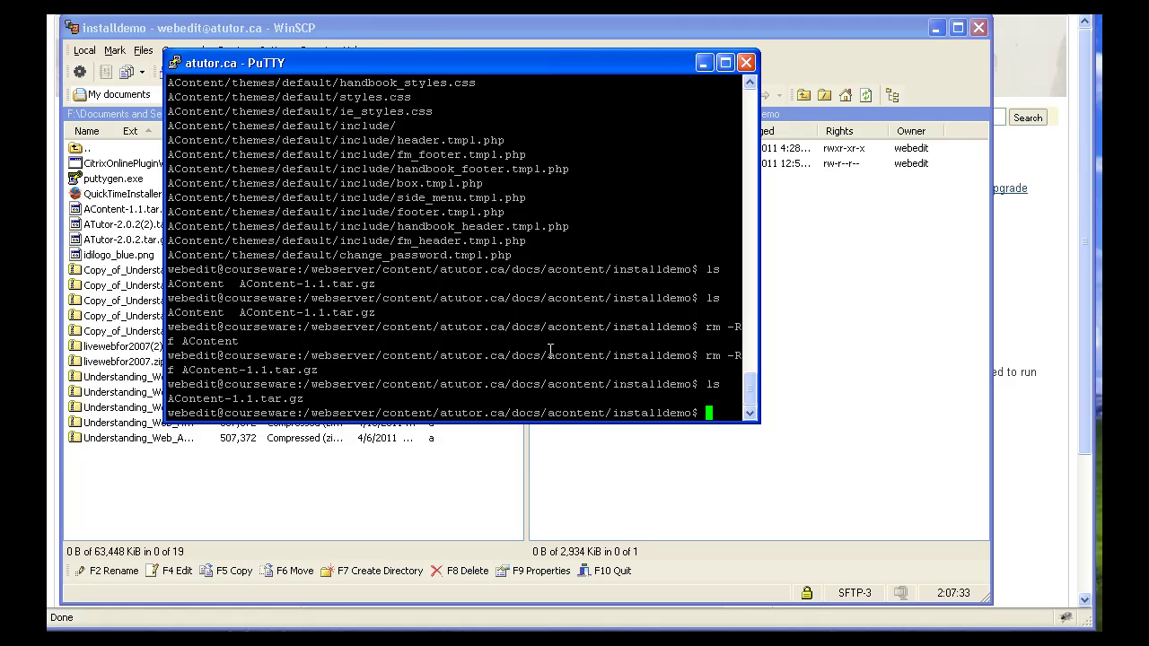
- Extract the package with tar xzvf AContent-1.1.tar.gz, then minimize the windows
{"action": "type", "text": "tar "}
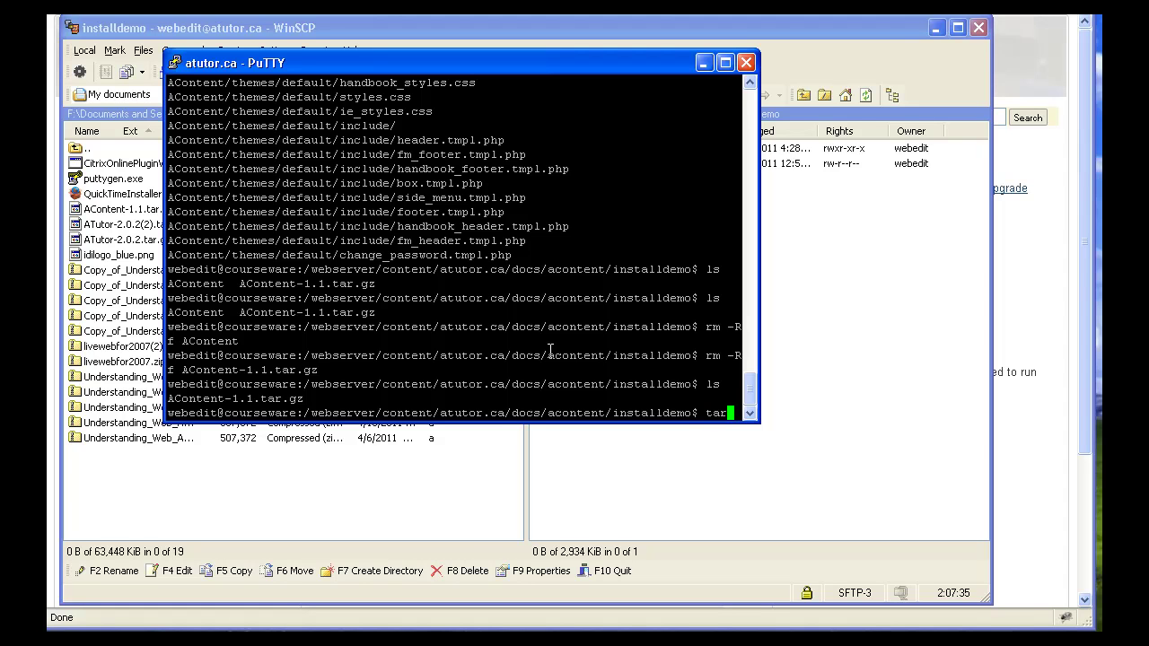
{"action": "type", "text": "xzvf "}
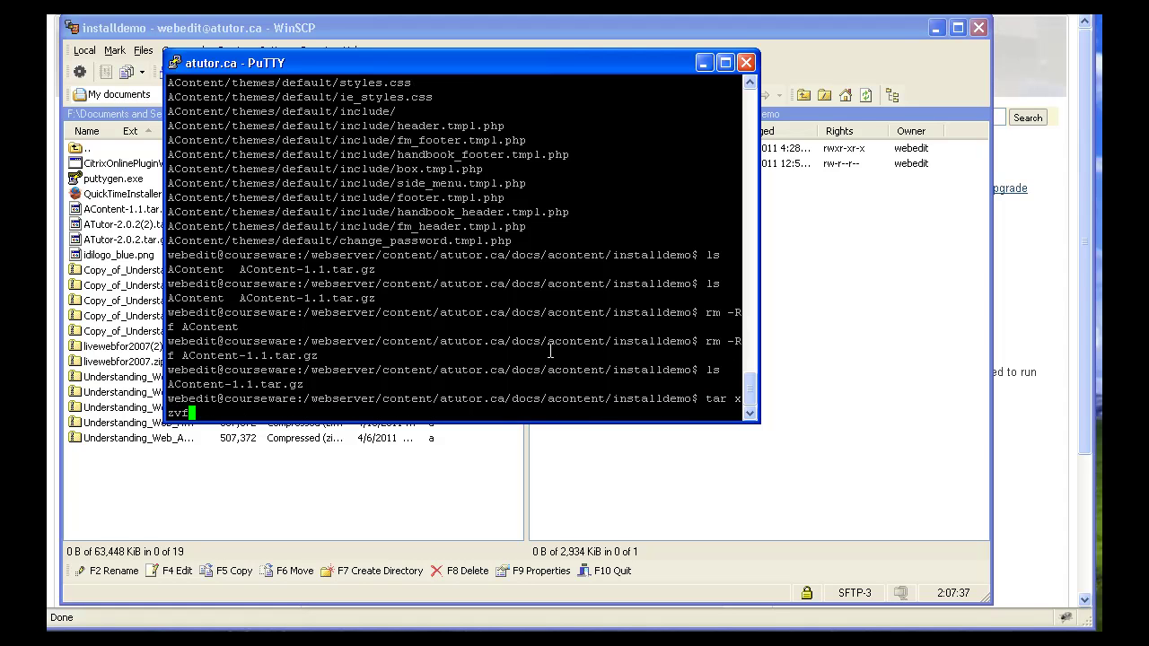
{"action": "type", "text": "Ac"}
{"action": "type", "text": "o"}
{"action": "key", "text": "Tab"}
{"action": "key", "text": "Return"}
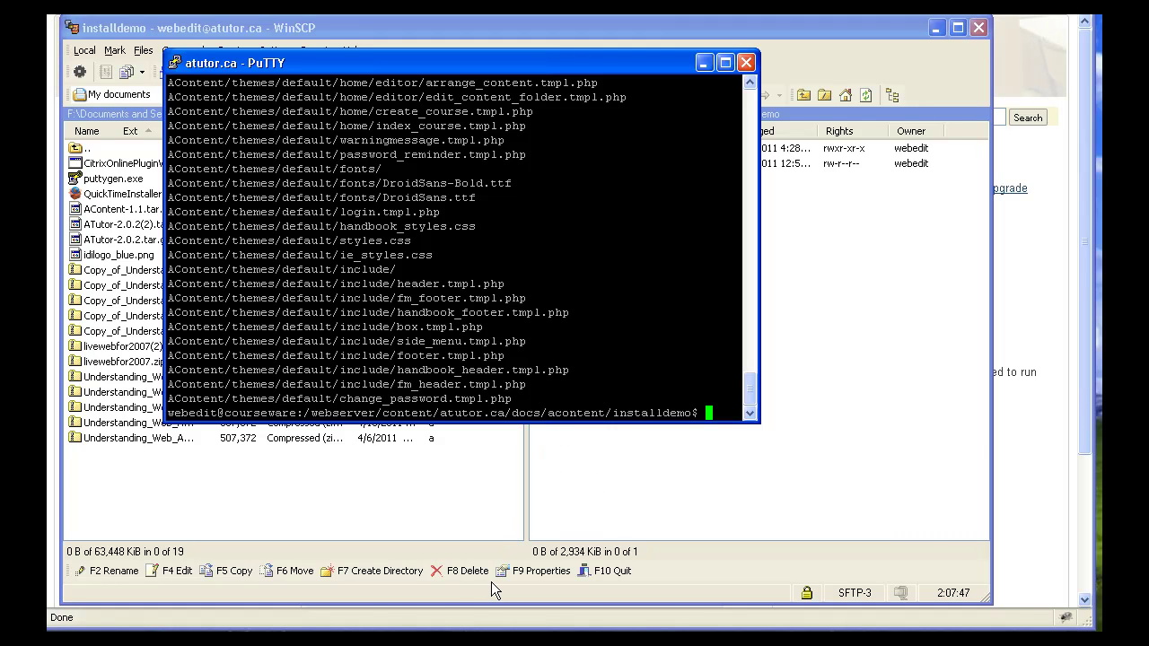
{"action": "left_click", "coordinate": [411, 618]}
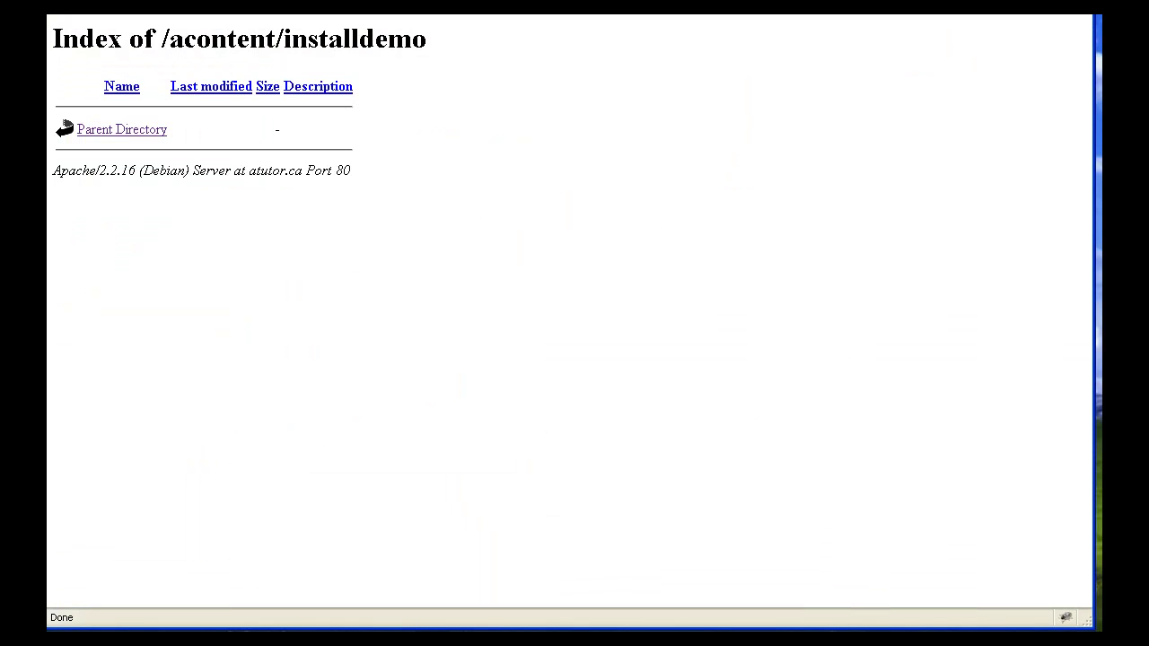
- Reload the installdemo directory listing and open the AContent/ folder
{"action": "right_click", "coordinate": [438, 124]}
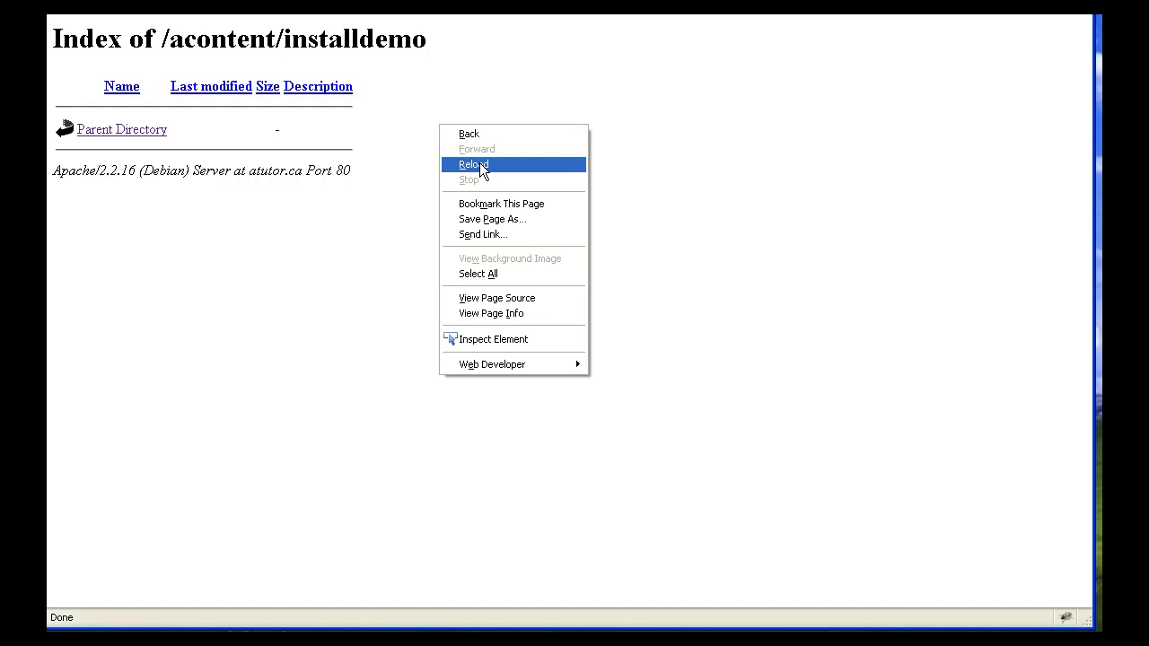
{"action": "left_click", "coordinate": [479, 164]}
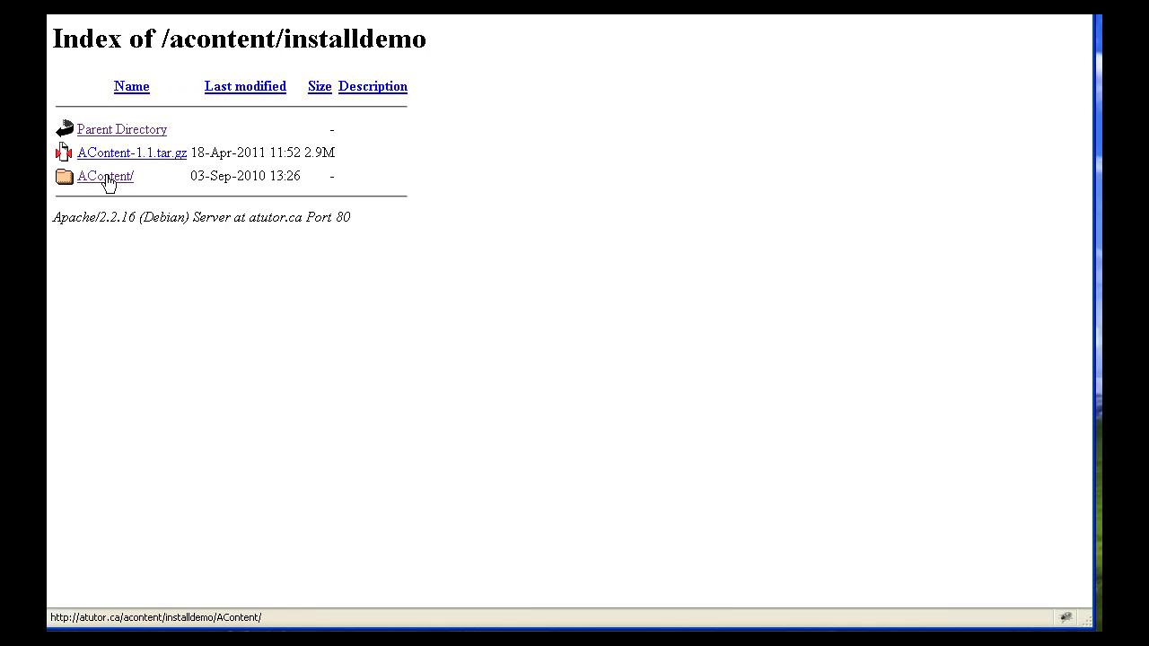
{"action": "left_click", "coordinate": [107, 178]}
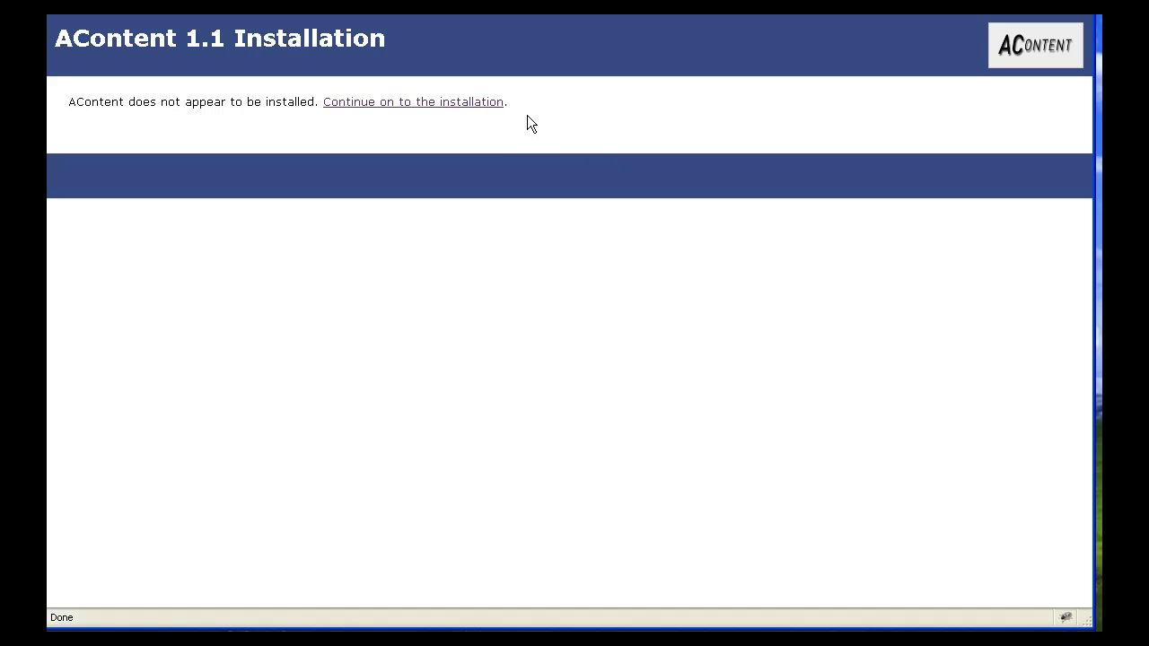
- Start a new installation and agree to the Terms of Use
{"action": "left_click", "coordinate": [424, 104]}
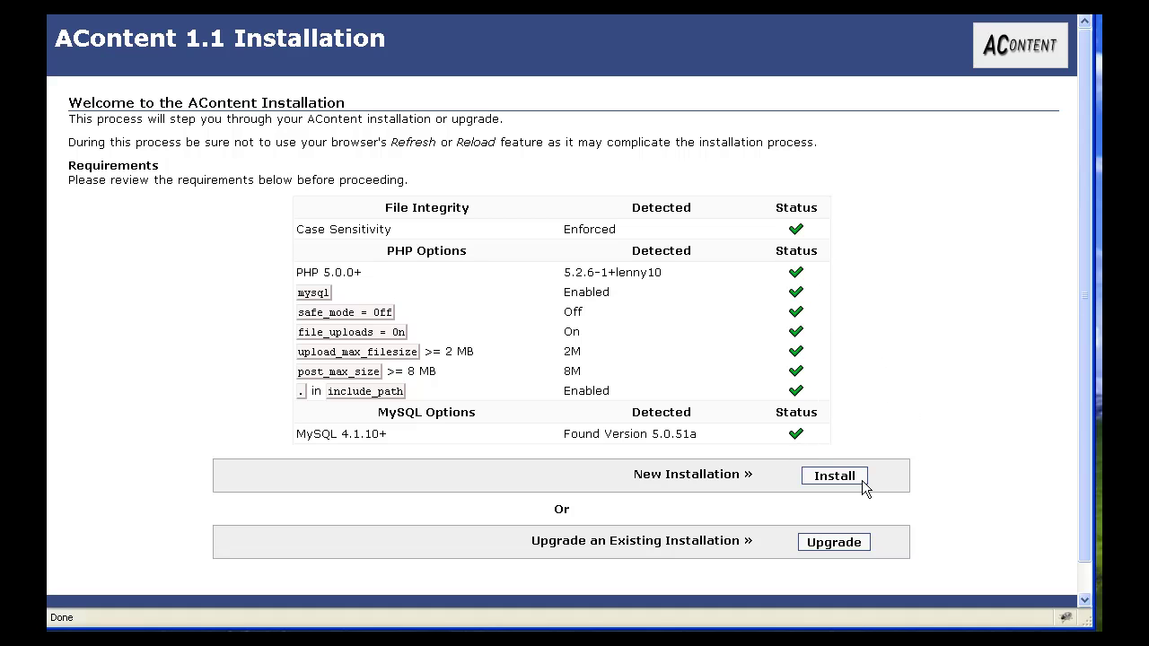
{"action": "left_click", "coordinate": [830, 477]}
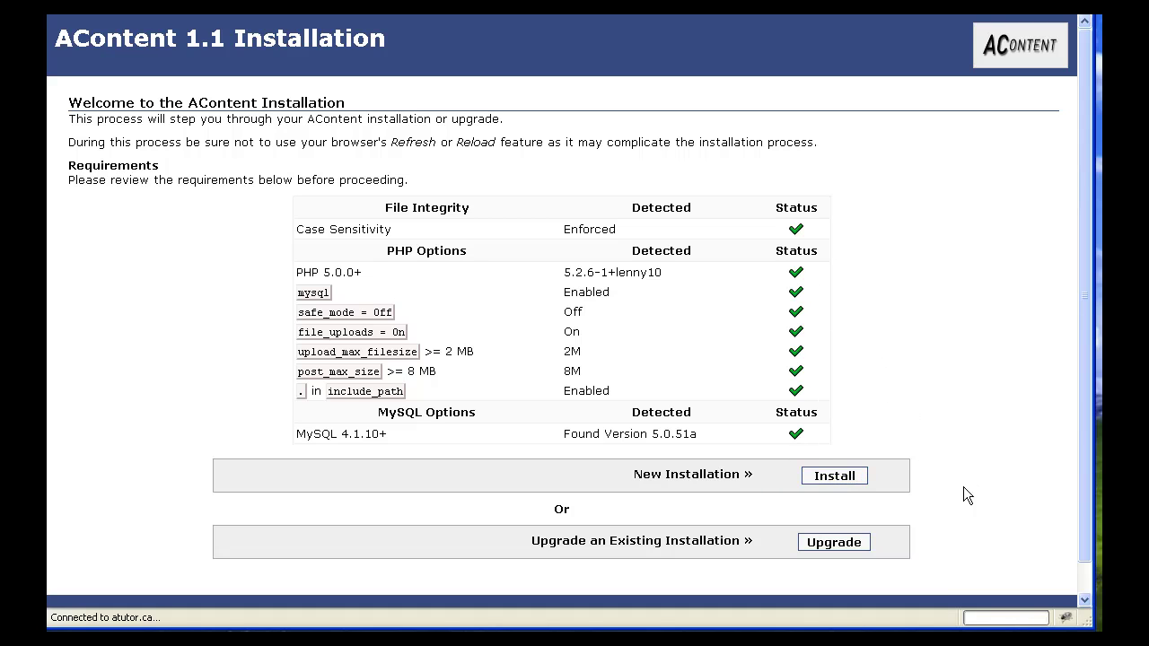
{"action": "left_click", "coordinate": [501, 317]}
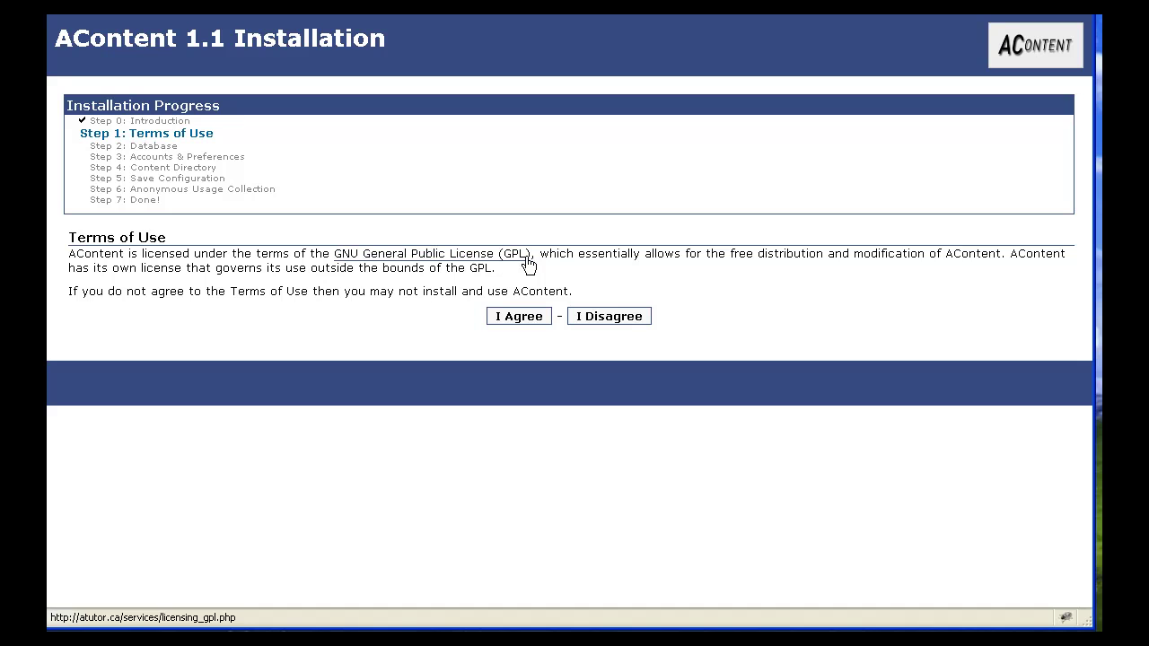
{"action": "left_click", "coordinate": [520, 317]}
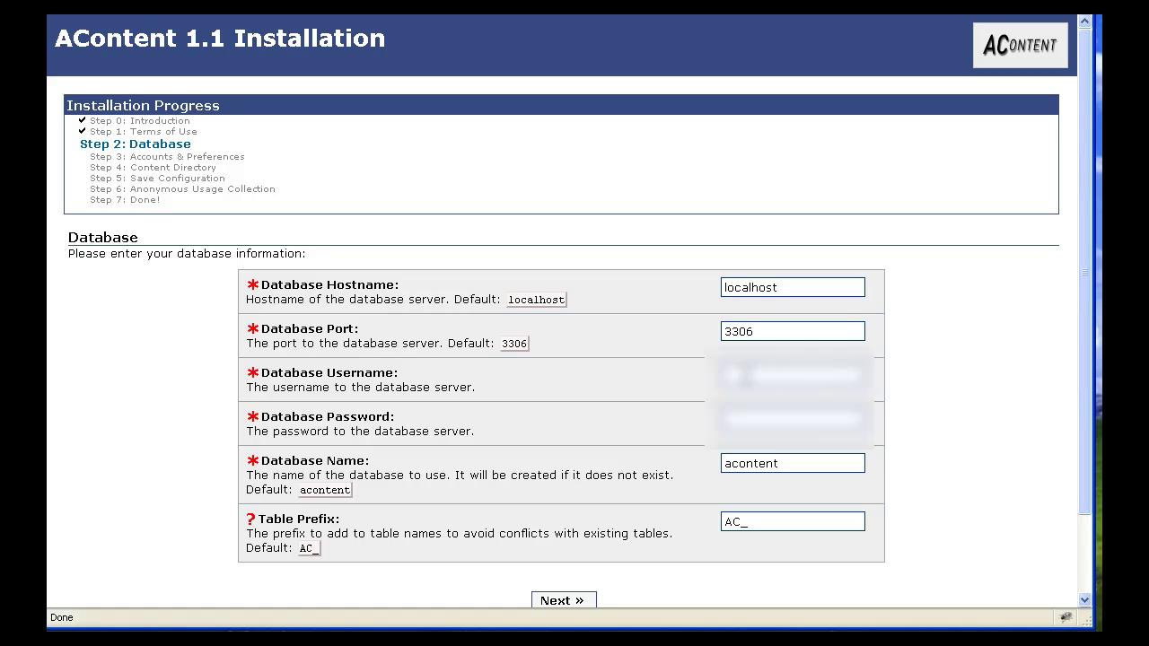
- Fill the database login, name the database acontent_installdemo1, and create the AC_ tables
{"action": "left_click", "coordinate": [734, 375]}
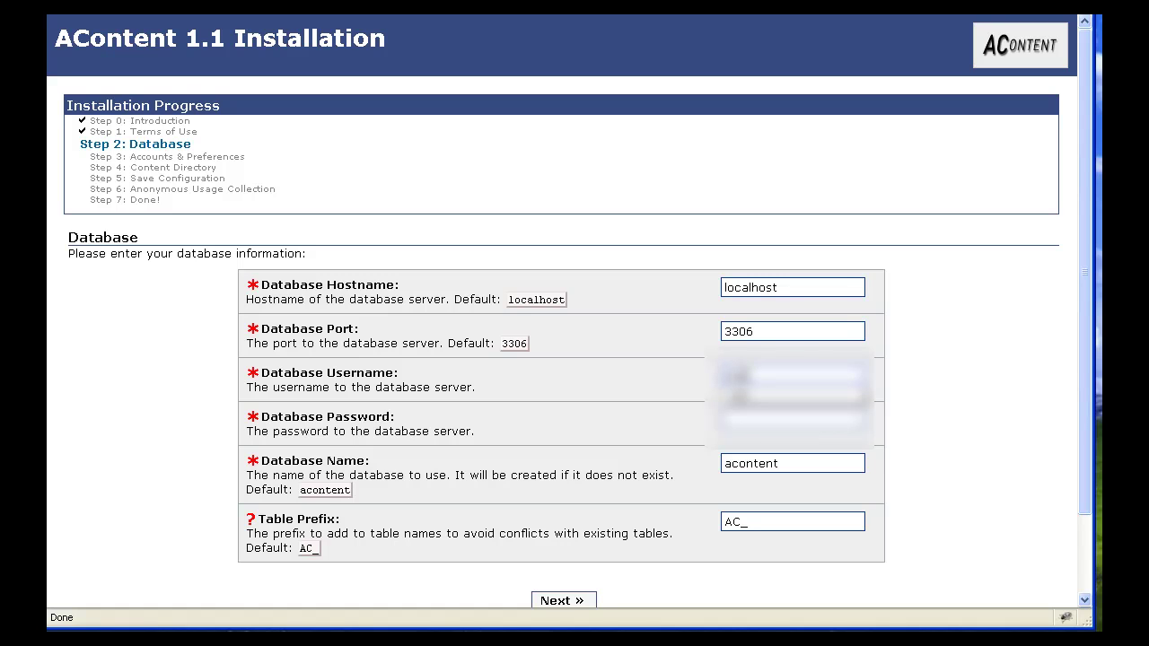
{"action": "left_click", "coordinate": [747, 396]}
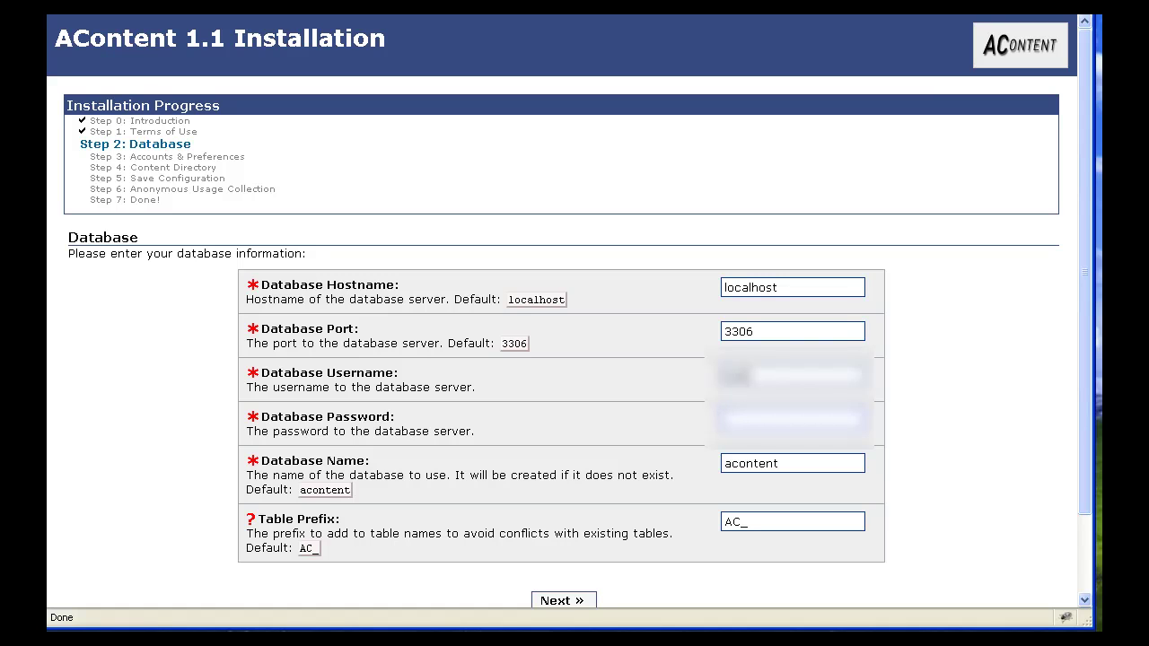
{"action": "left_click", "coordinate": [741, 419]}
{"action": "type", "text": "root"}
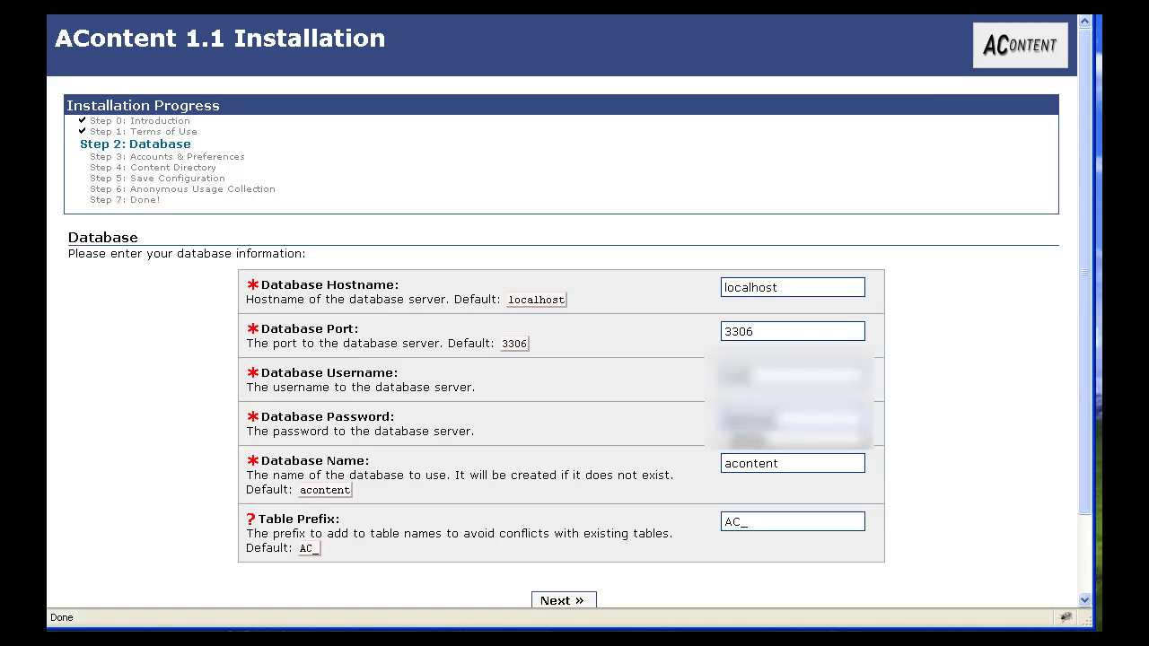
{"action": "left_click", "coordinate": [887, 410]}
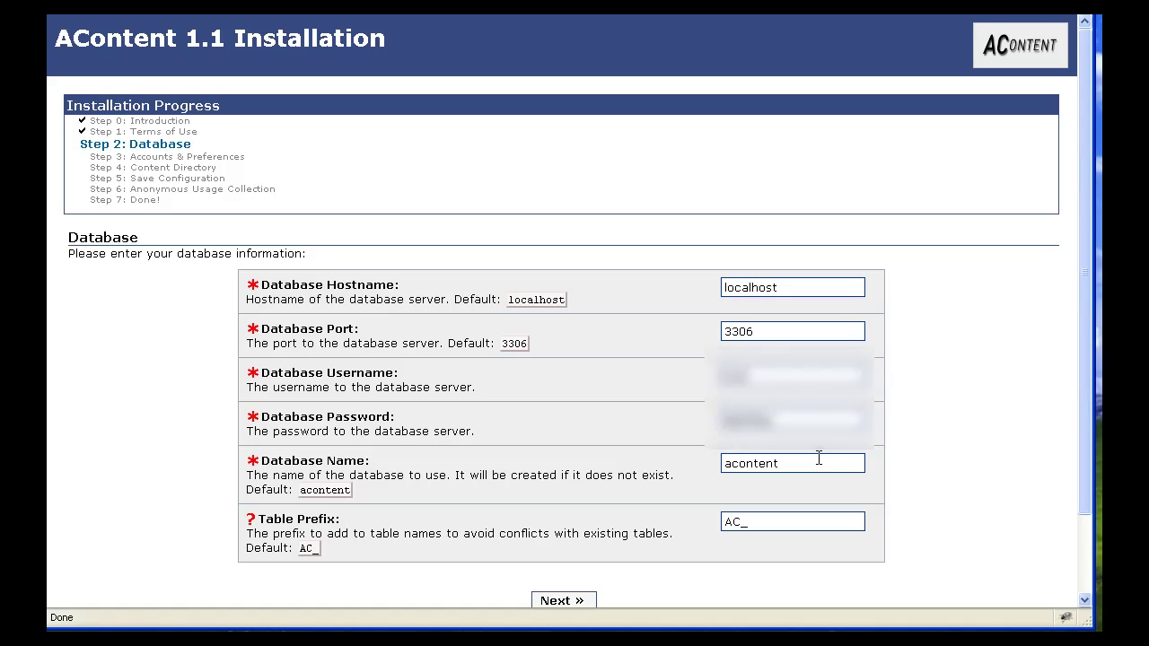
{"action": "type", "text": "_"}
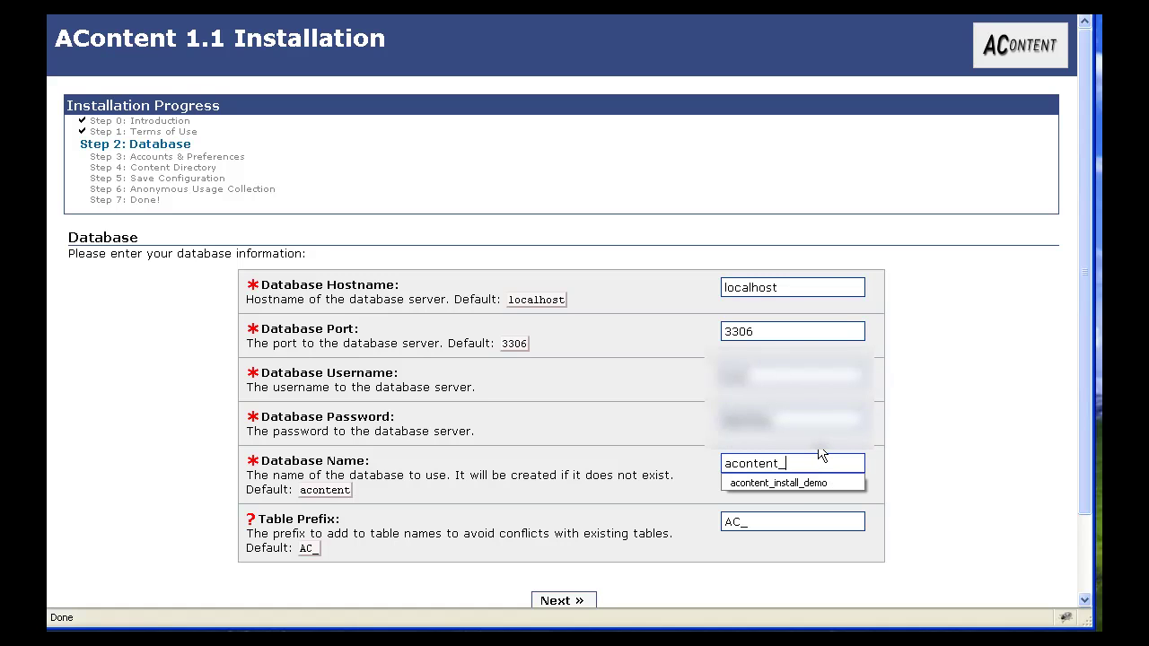
{"action": "type", "text": "install"}
{"action": "type", "text": "demo"}
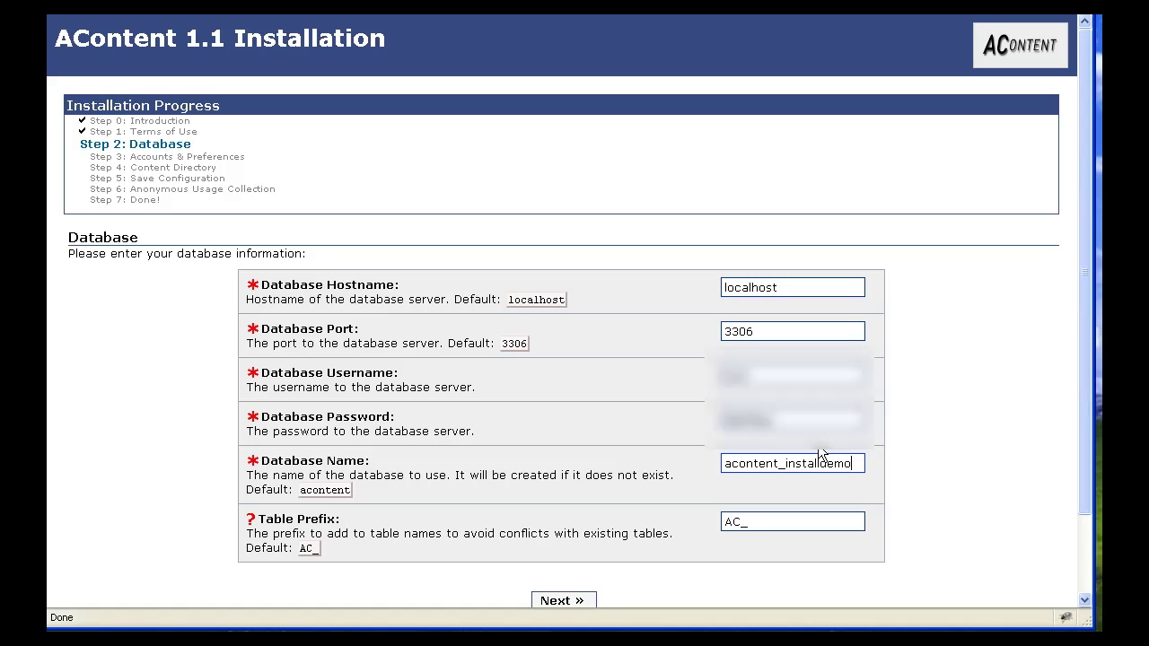
{"action": "type", "text": "1"}
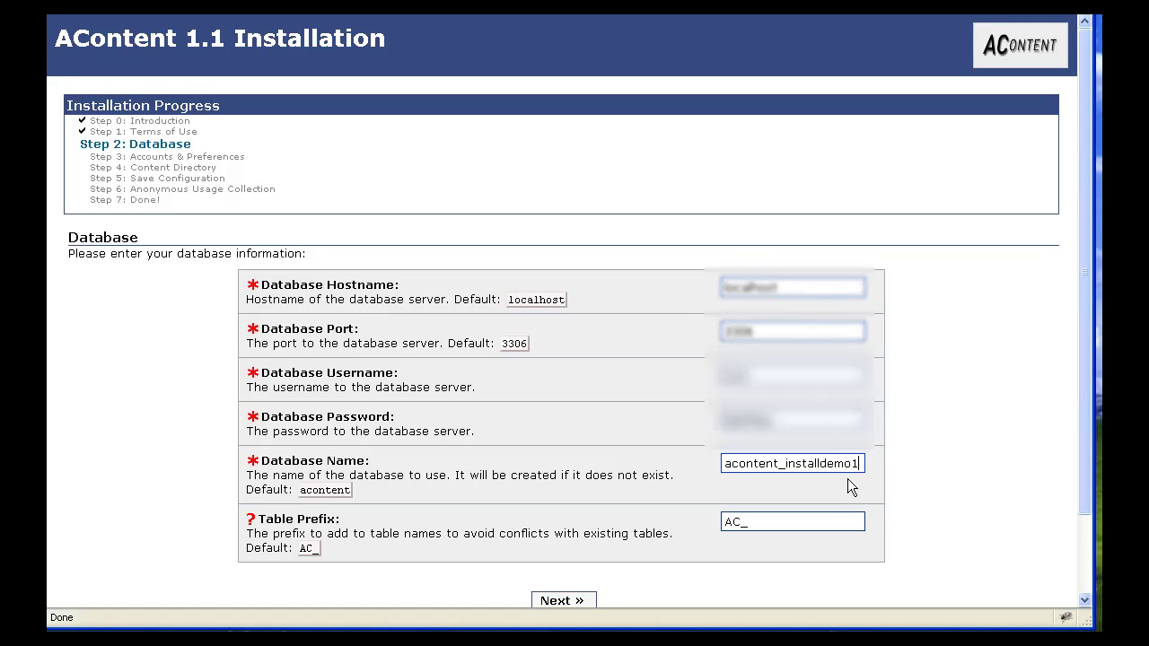
{"action": "scroll", "coordinate": [610, 556], "scroll_direction": "down", "scroll_amount": 2}
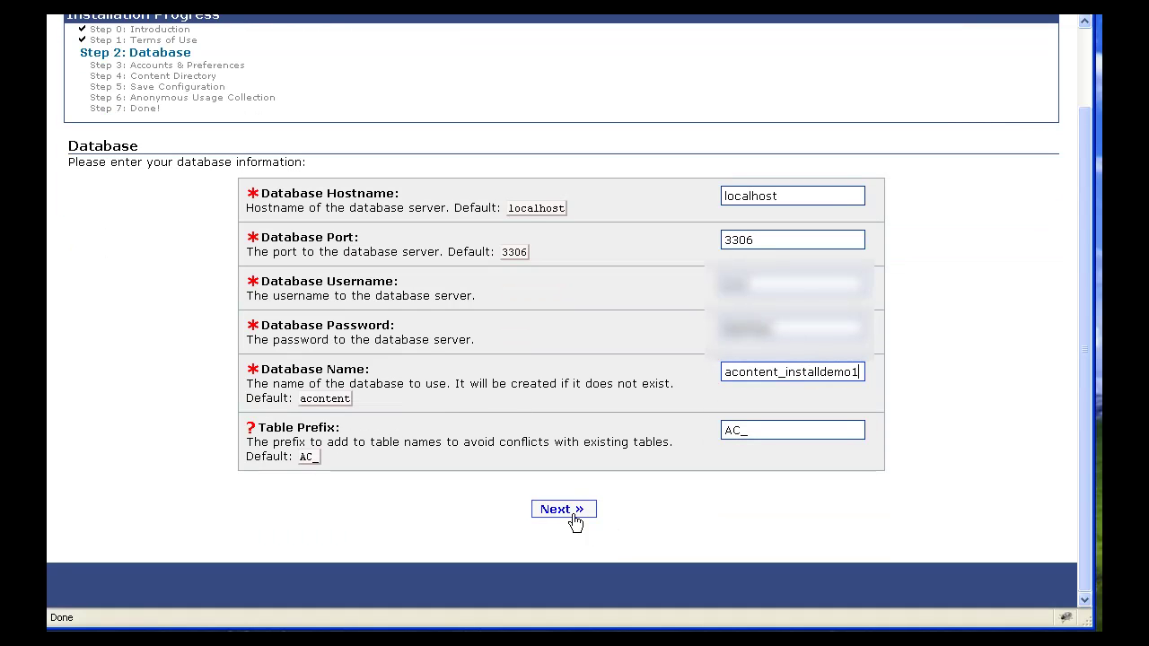
{"action": "left_click", "coordinate": [571, 510]}
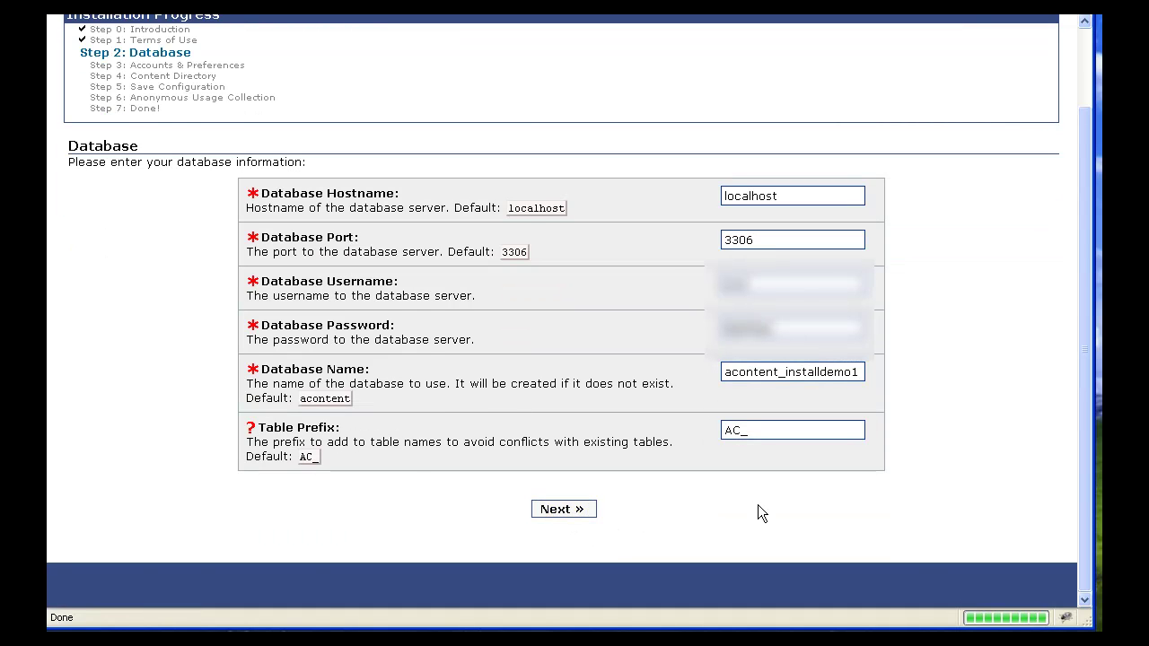
{"action": "scroll", "coordinate": [740, 441], "scroll_direction": "down", "scroll_amount": 5}
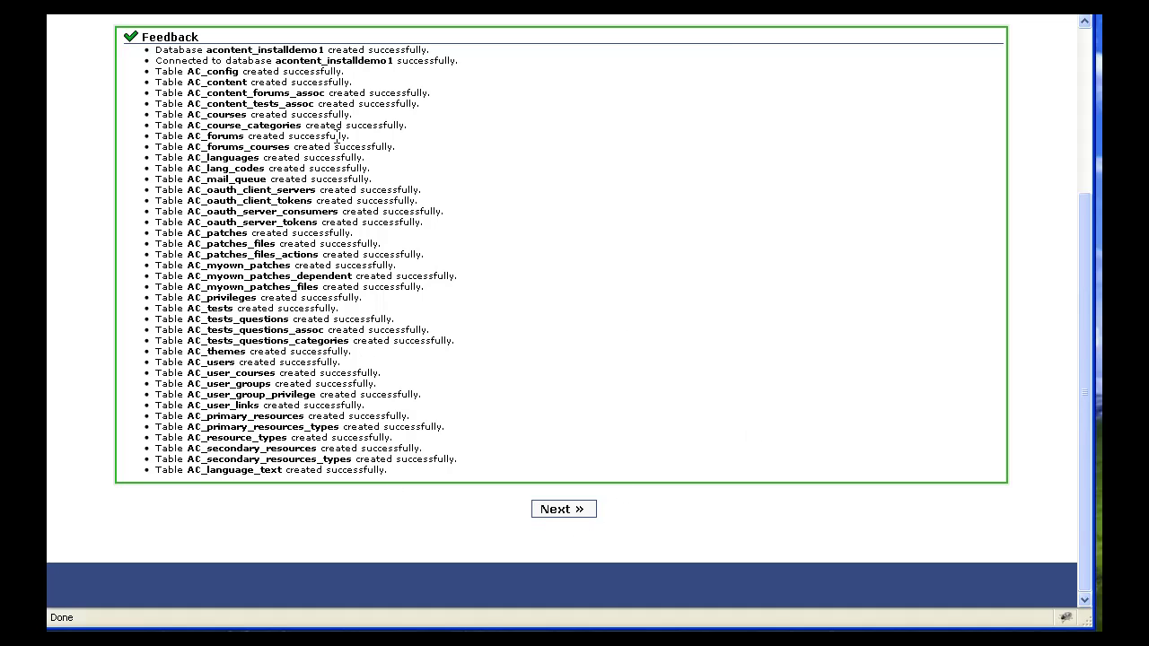
- Enter the super administrator password and the administrator and contact email addresses
{"action": "left_click", "coordinate": [554, 510]}
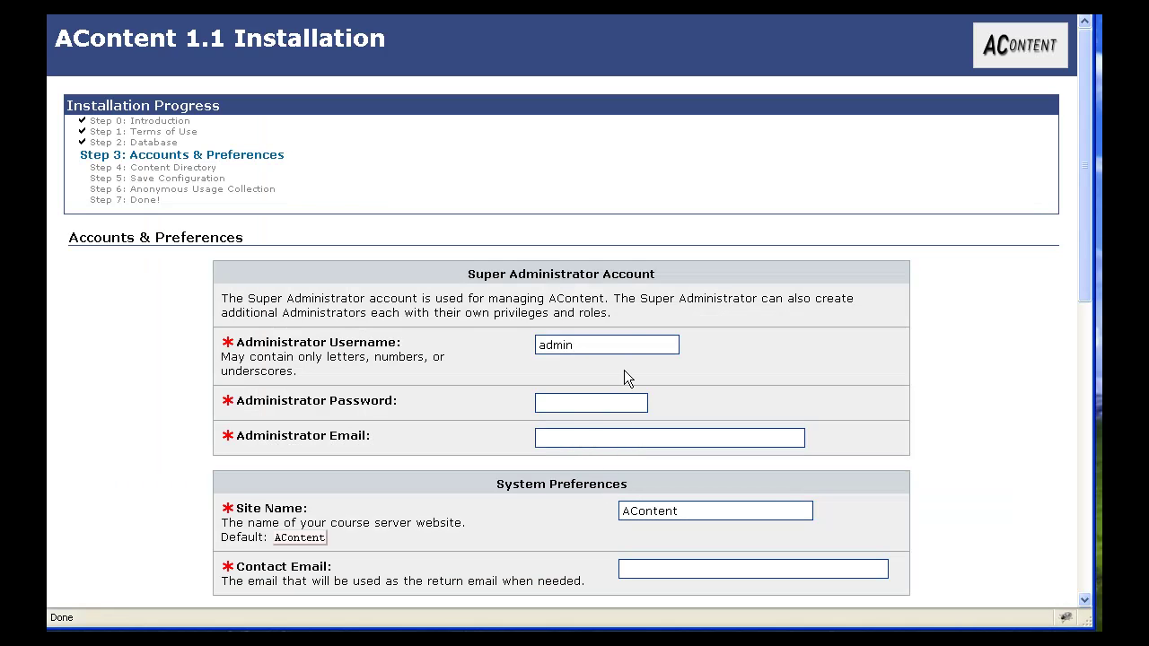
{"action": "scroll", "coordinate": [718, 332], "scroll_direction": "down", "scroll_amount": 2}
{"action": "scroll", "coordinate": [719, 324], "scroll_direction": "down", "scroll_amount": 2}
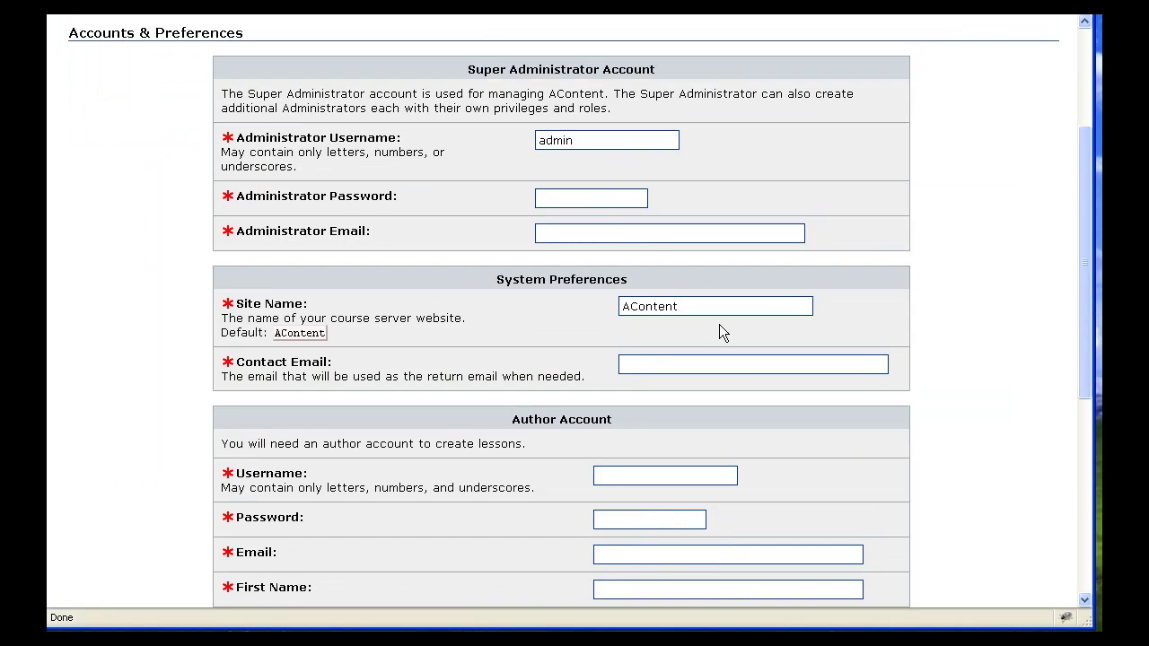
{"action": "left_click", "coordinate": [567, 197]}
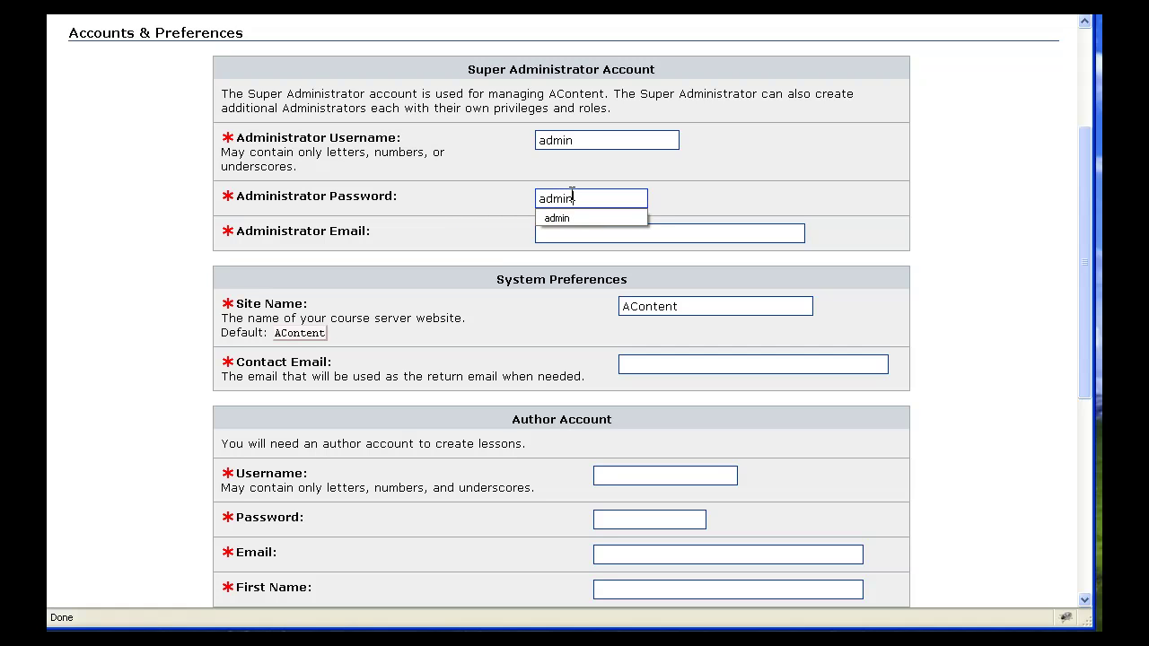
{"action": "key", "text": "Tab"}
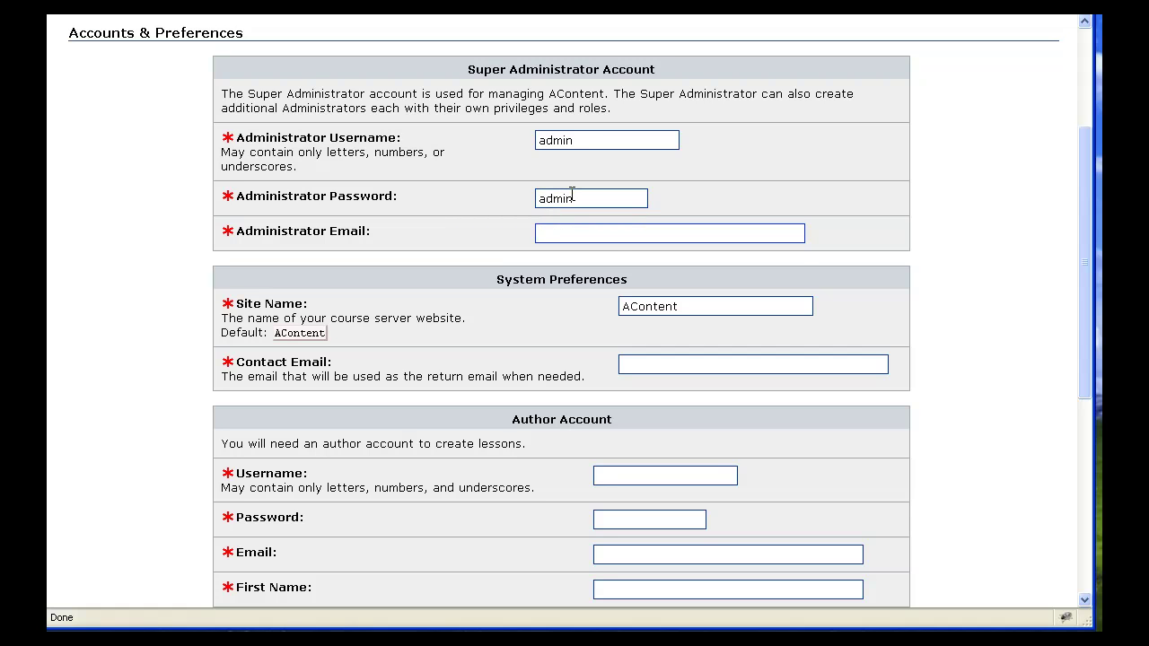
{"action": "type", "text": "admin@ad"}
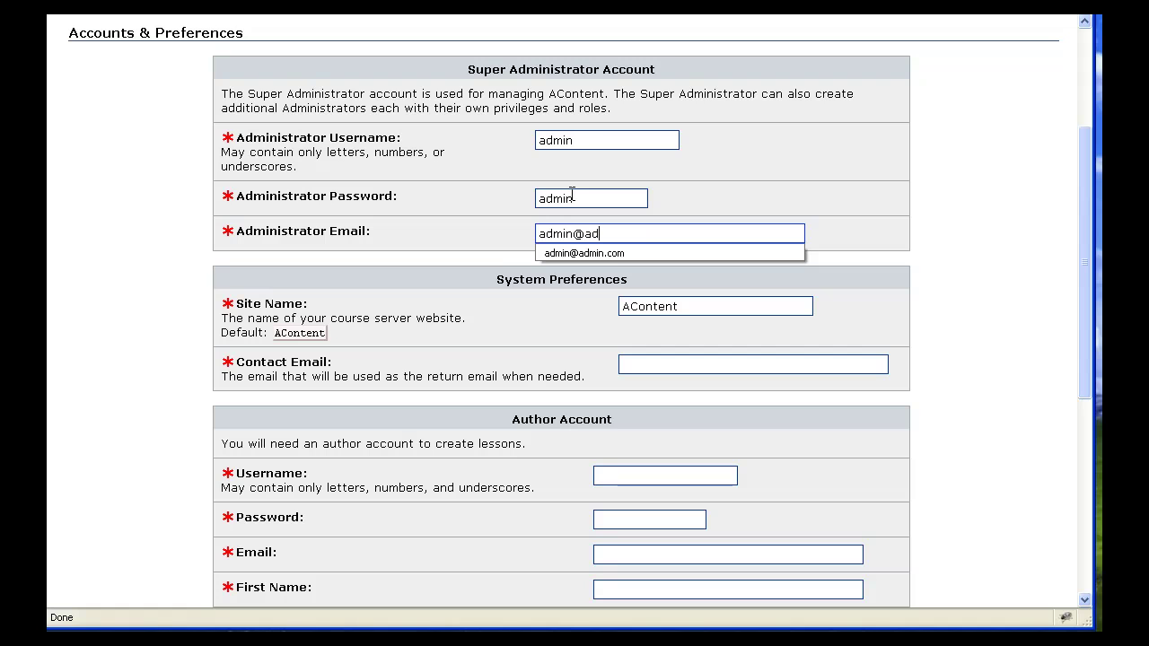
{"action": "type", "text": "min.c"}
{"action": "type", "text": "om"}
{"action": "left_click", "coordinate": [505, 269]}
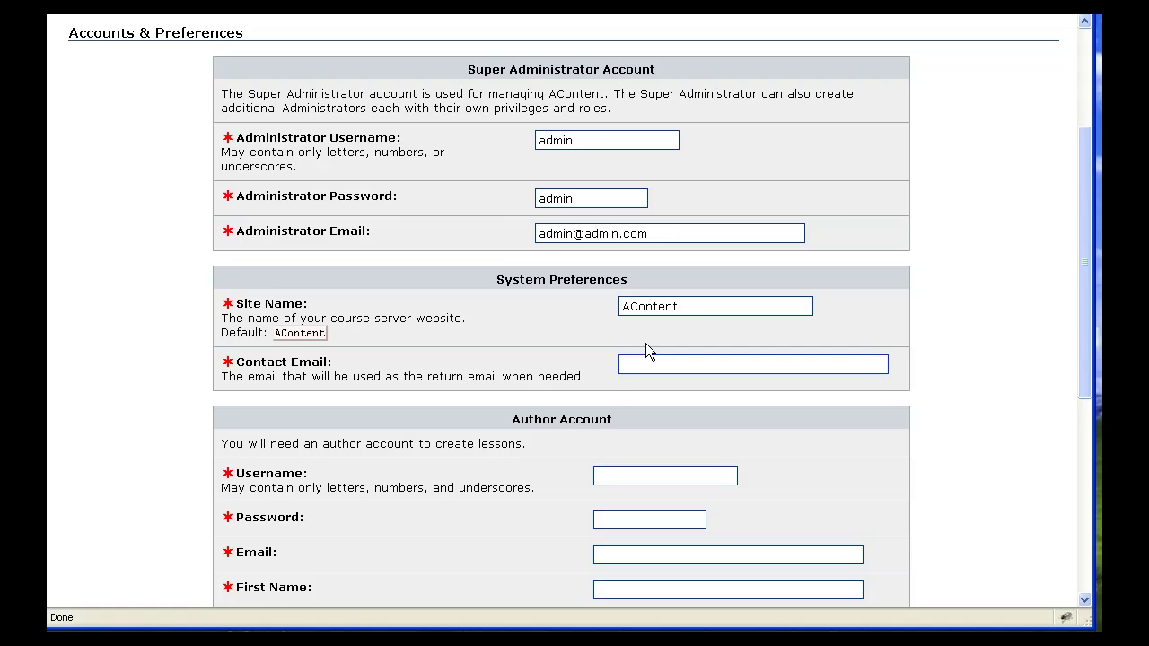
{"action": "type", "text": "admin"}
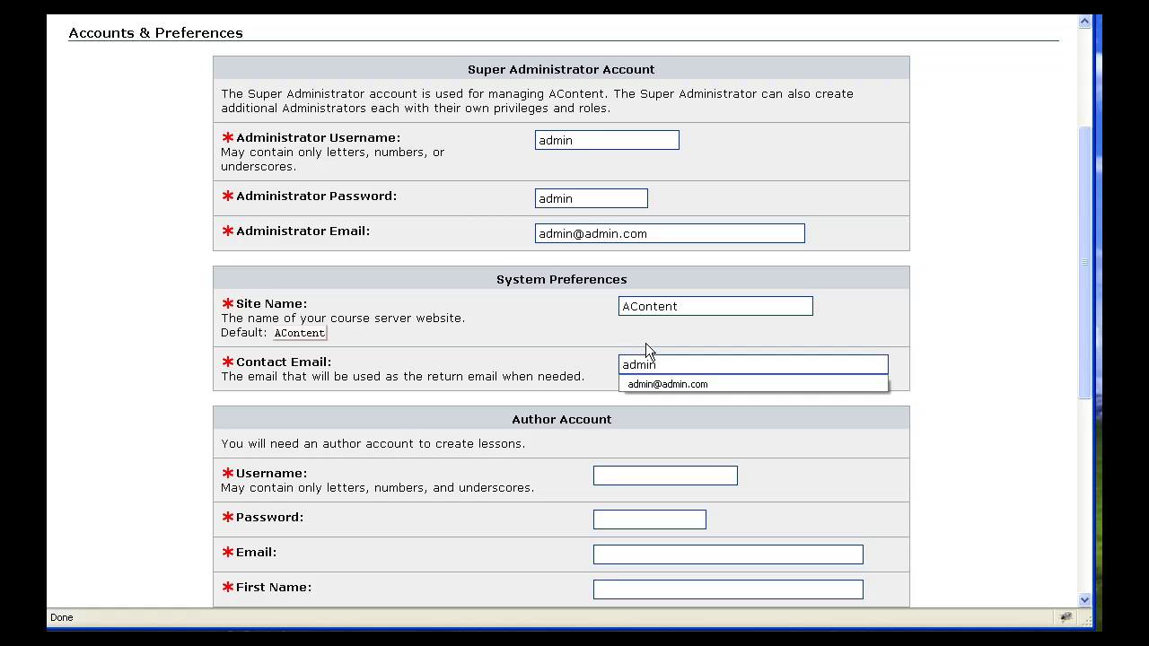
{"action": "type", "text": "@admin.com"}
{"action": "left_click", "coordinate": [675, 342]}
{"action": "scroll", "coordinate": [718, 449], "scroll_direction": "down", "scroll_amount": 2}
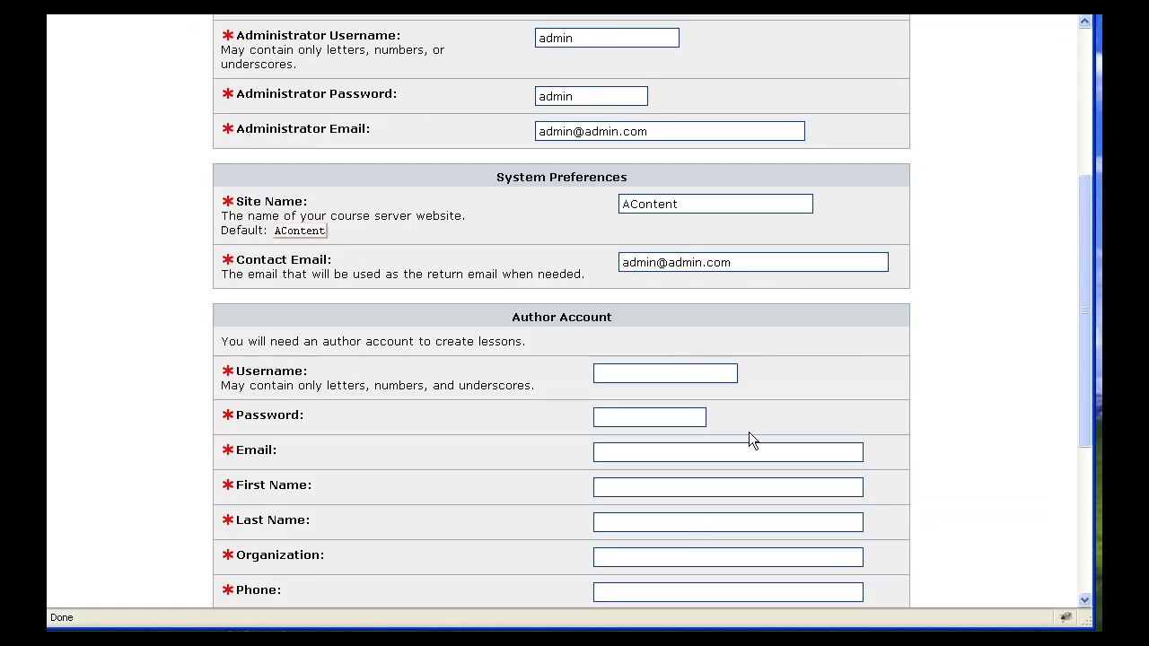
{"action": "scroll", "coordinate": [763, 435], "scroll_direction": "down", "scroll_amount": 4}
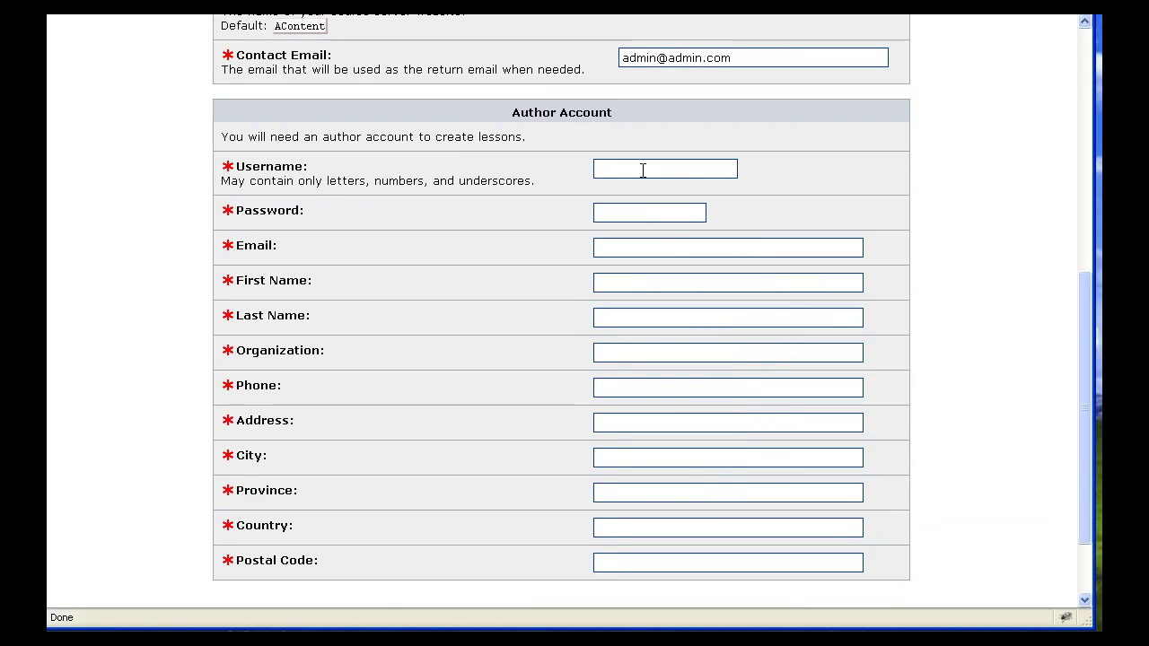
- Fill the author account username, password and email from saved suggestions
{"action": "left_click", "coordinate": [606, 168]}
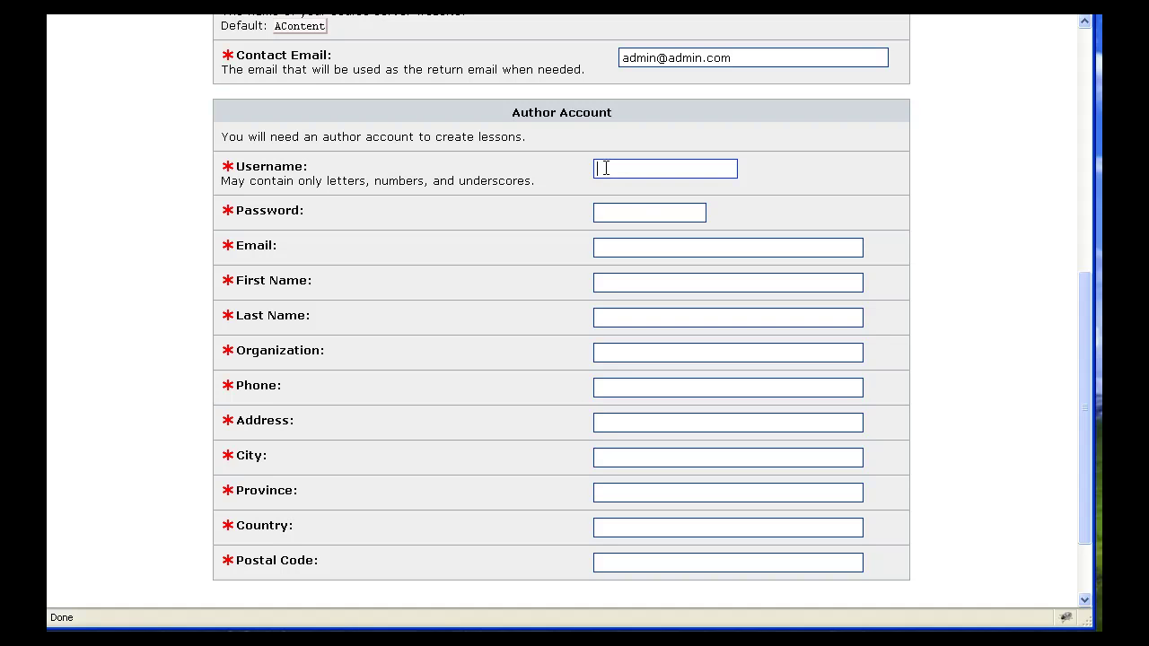
{"action": "left_click", "coordinate": [606, 168]}
{"action": "left_click", "coordinate": [618, 196]}
{"action": "left_click", "coordinate": [618, 211]}
{"action": "left_click", "coordinate": [615, 231]}
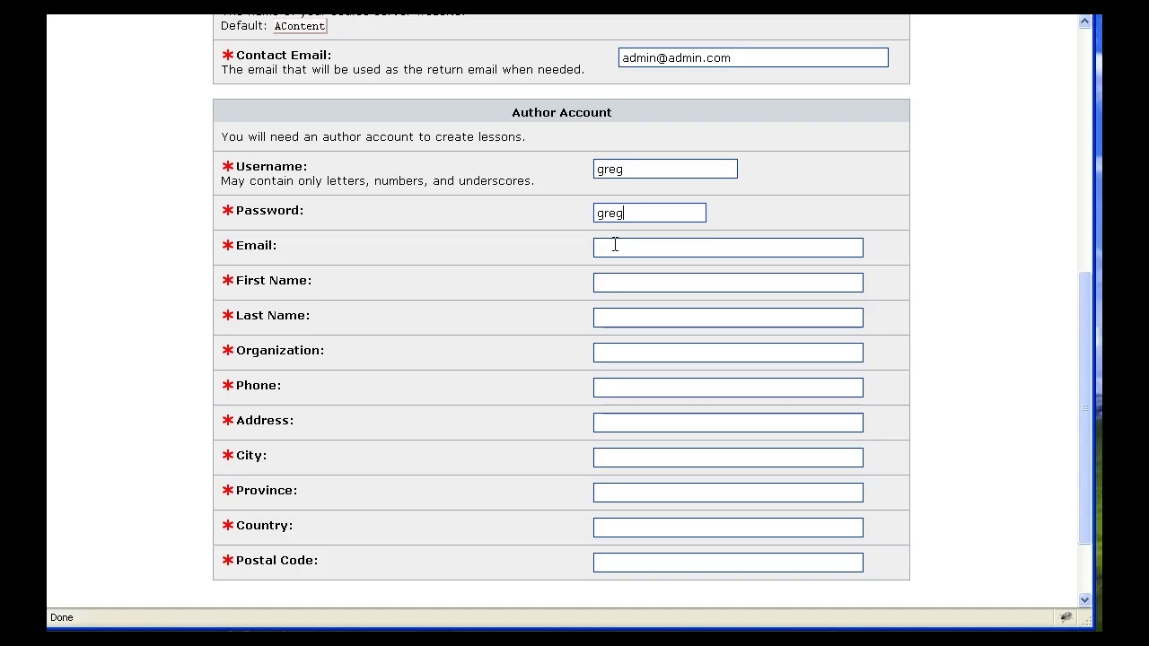
{"action": "left_click", "coordinate": [615, 244]}
{"action": "left_click", "coordinate": [621, 273]}
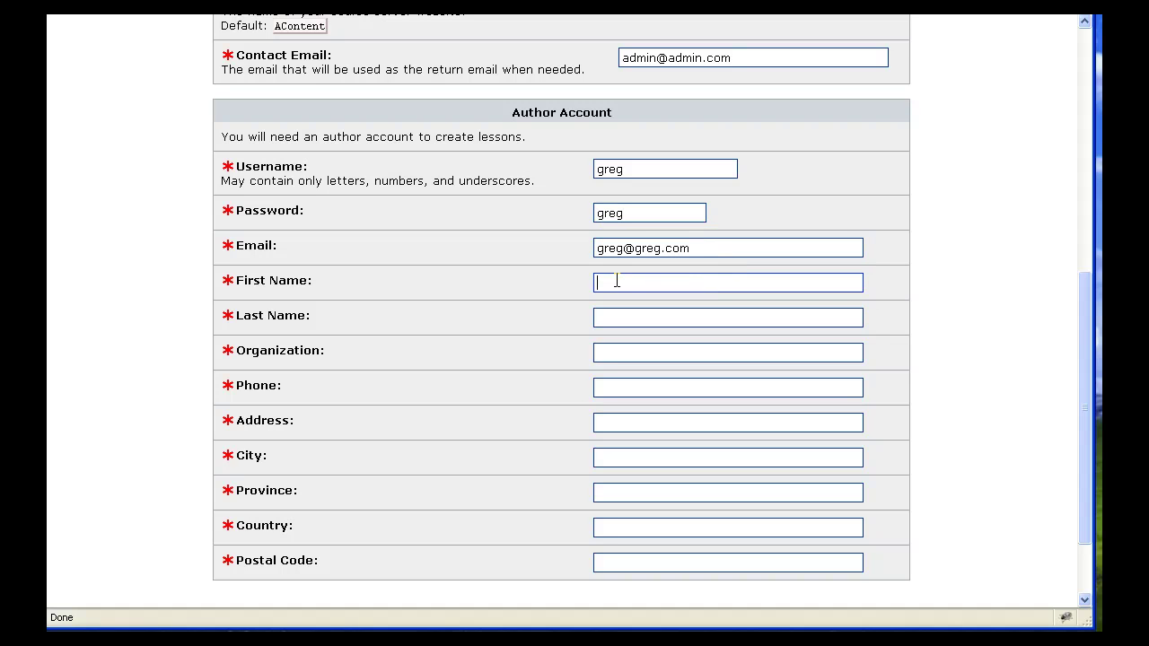
- Fill the author's first and last name, organization IDI, phone and street address
{"action": "double_click", "coordinate": [617, 281]}
{"action": "left_click", "coordinate": [616, 302]}
{"action": "double_click", "coordinate": [615, 317]}
{"action": "left_click", "coordinate": [614, 337]}
{"action": "double_click", "coordinate": [613, 353]}
{"action": "left_click", "coordinate": [613, 373]}
{"action": "double_click", "coordinate": [617, 385]}
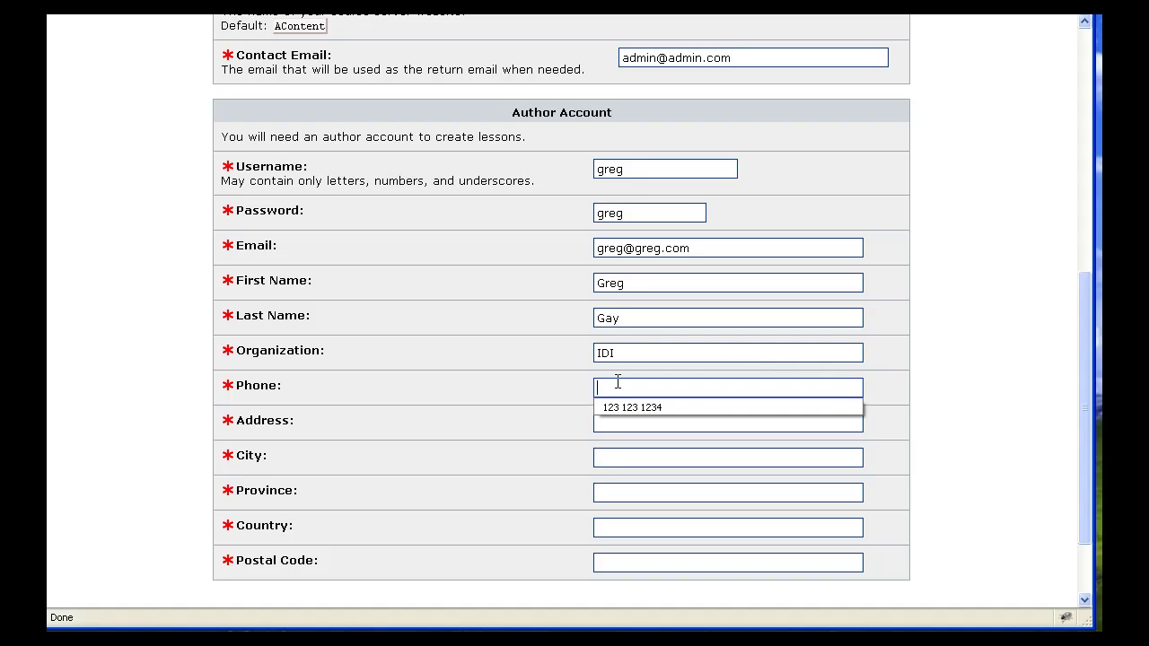
{"action": "left_click", "coordinate": [616, 408]}
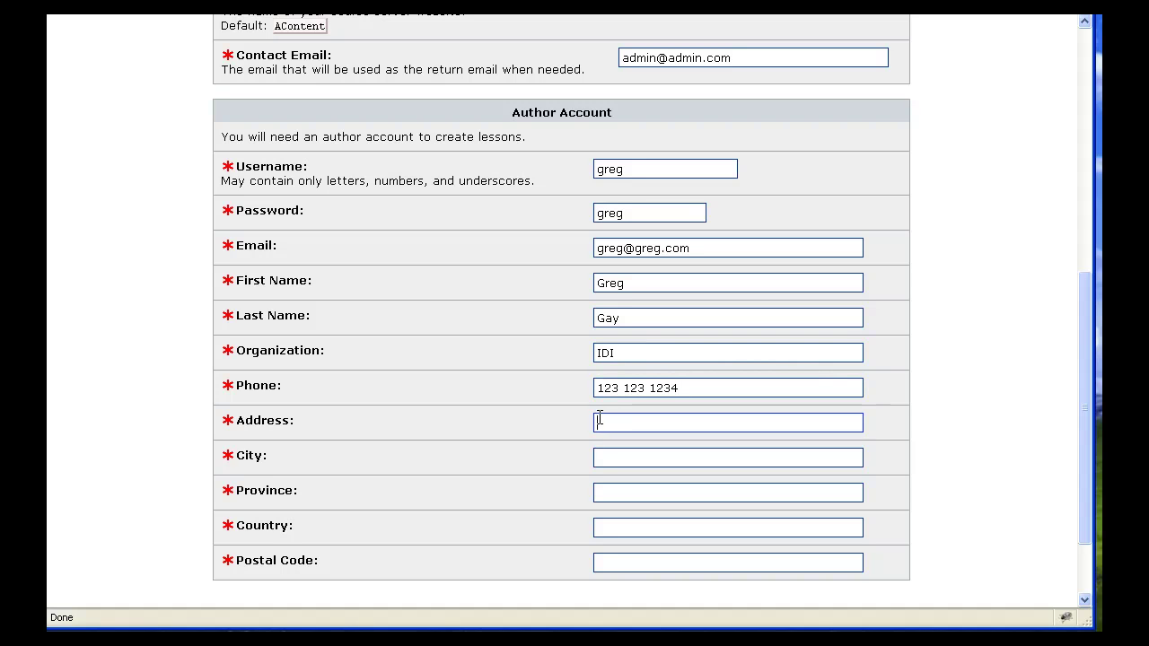
{"action": "left_click", "coordinate": [600, 420]}
{"action": "left_click", "coordinate": [625, 440]}
- Fill the author's city, province, country and postal code, then submit the details
{"action": "scroll", "coordinate": [597, 386], "scroll_direction": "down", "scroll_amount": 3}
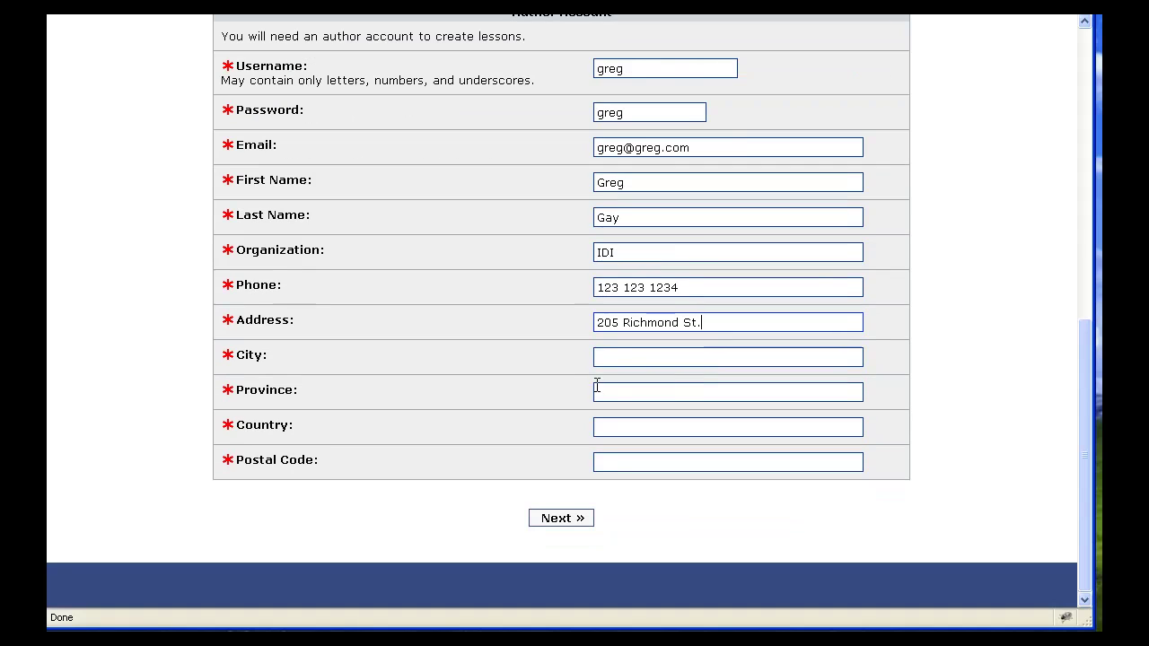
{"action": "left_click", "coordinate": [618, 358]}
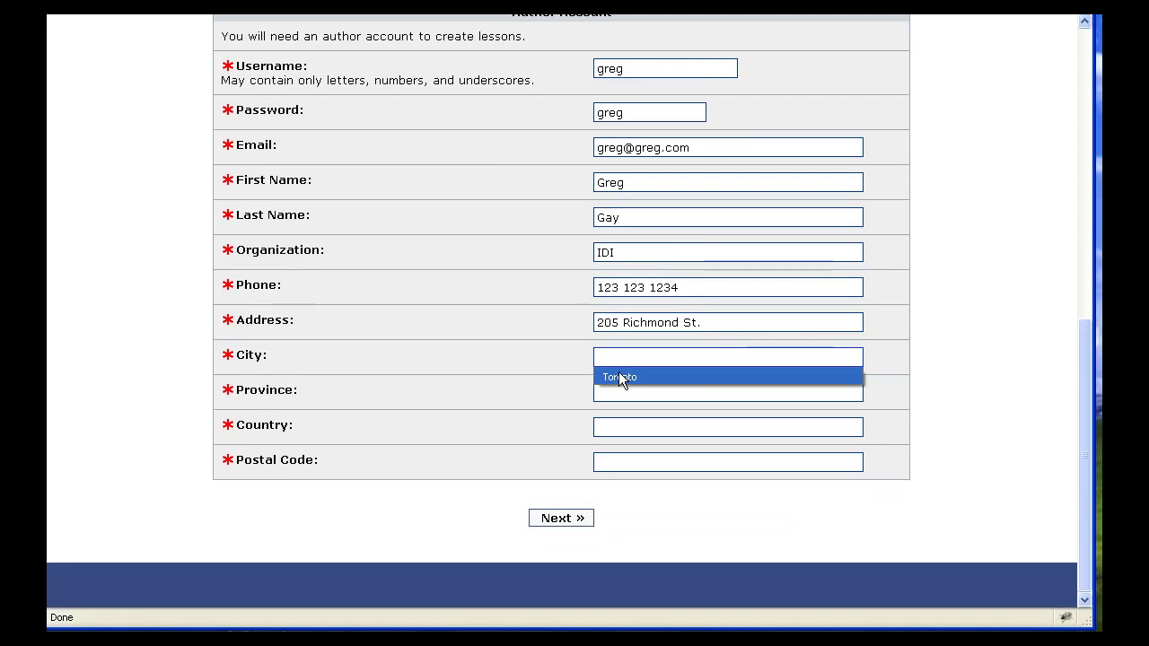
{"action": "left_click", "coordinate": [619, 377]}
{"action": "left_click", "coordinate": [619, 390]}
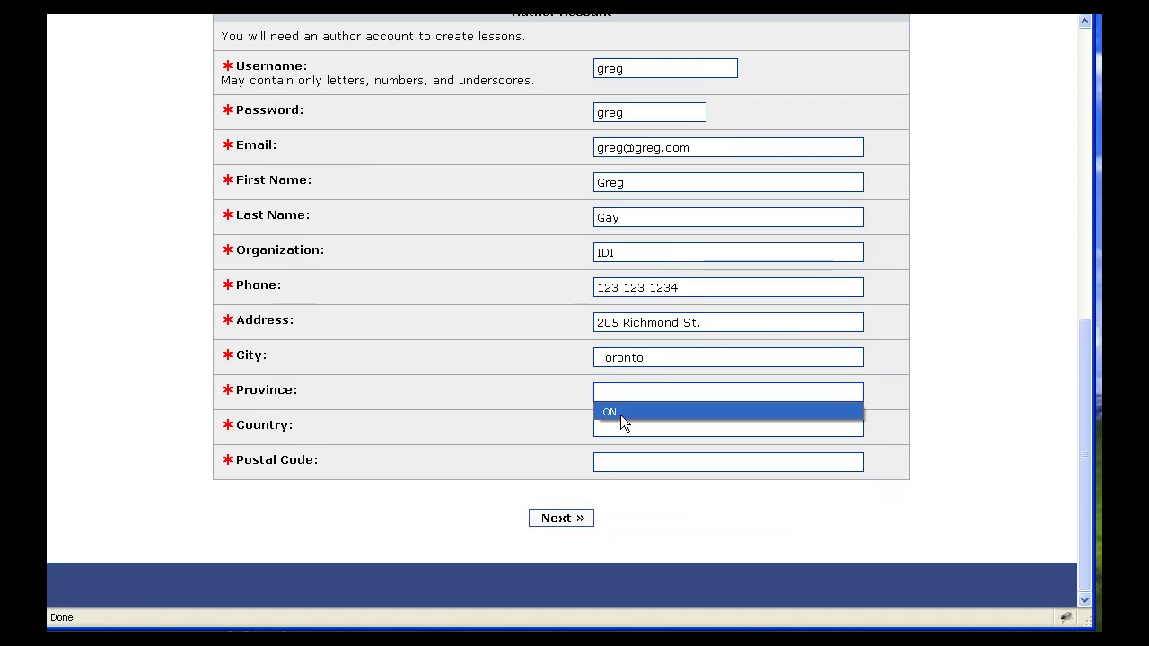
{"action": "left_click", "coordinate": [613, 411]}
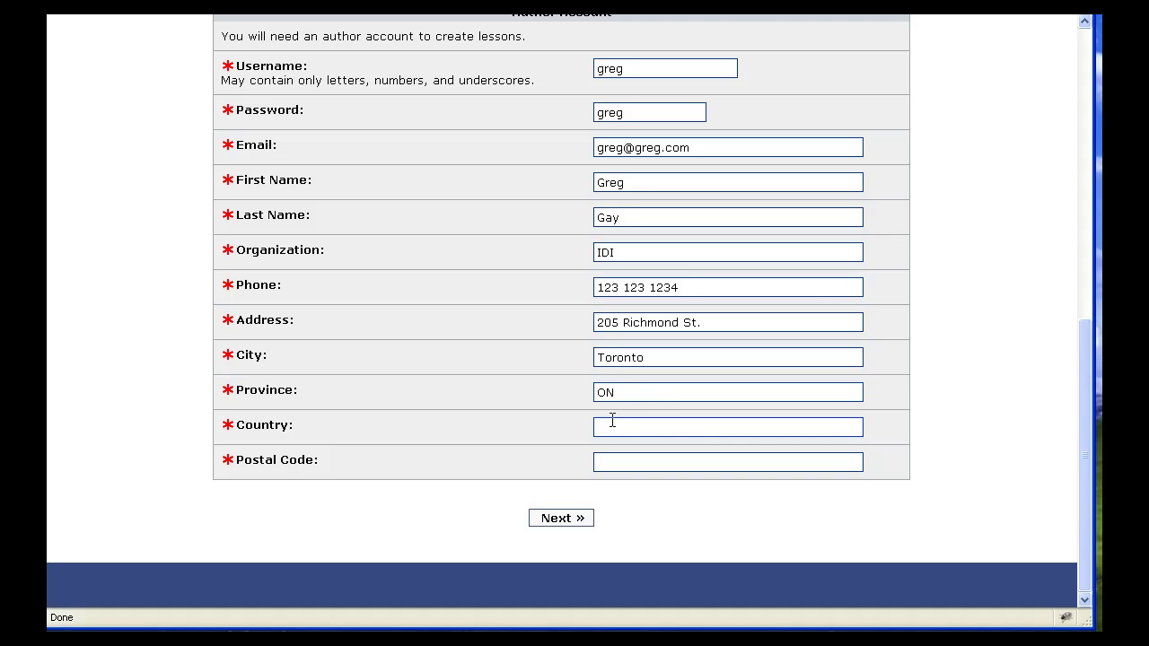
{"action": "left_click", "coordinate": [612, 422]}
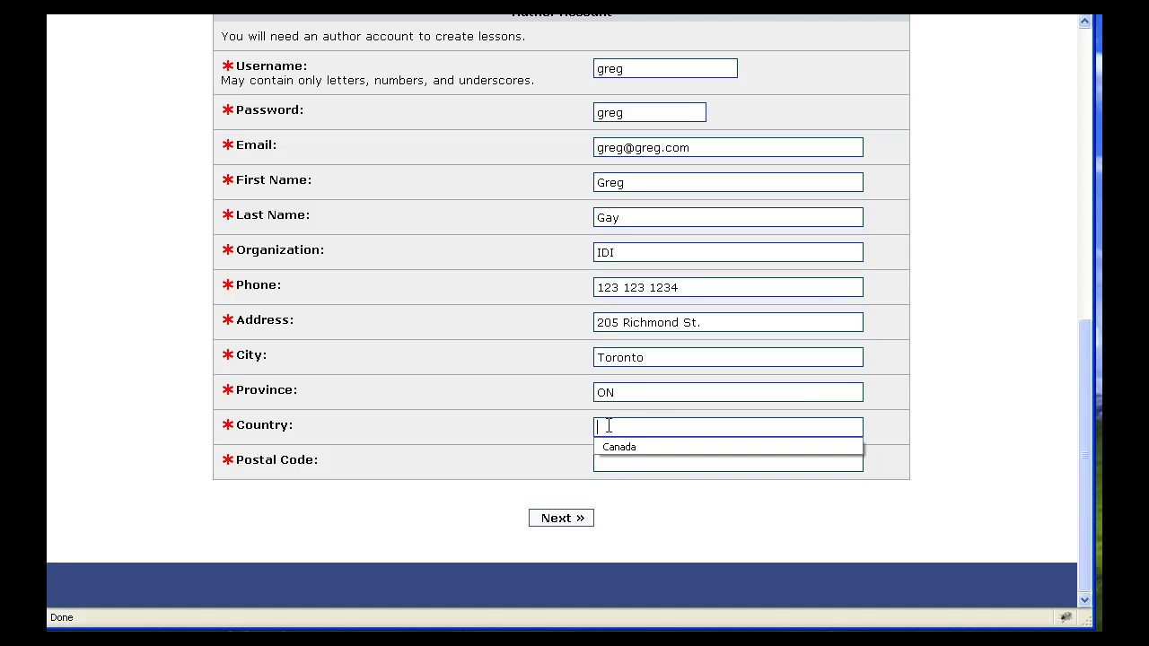
{"action": "left_click", "coordinate": [621, 446]}
{"action": "left_click", "coordinate": [607, 461]}
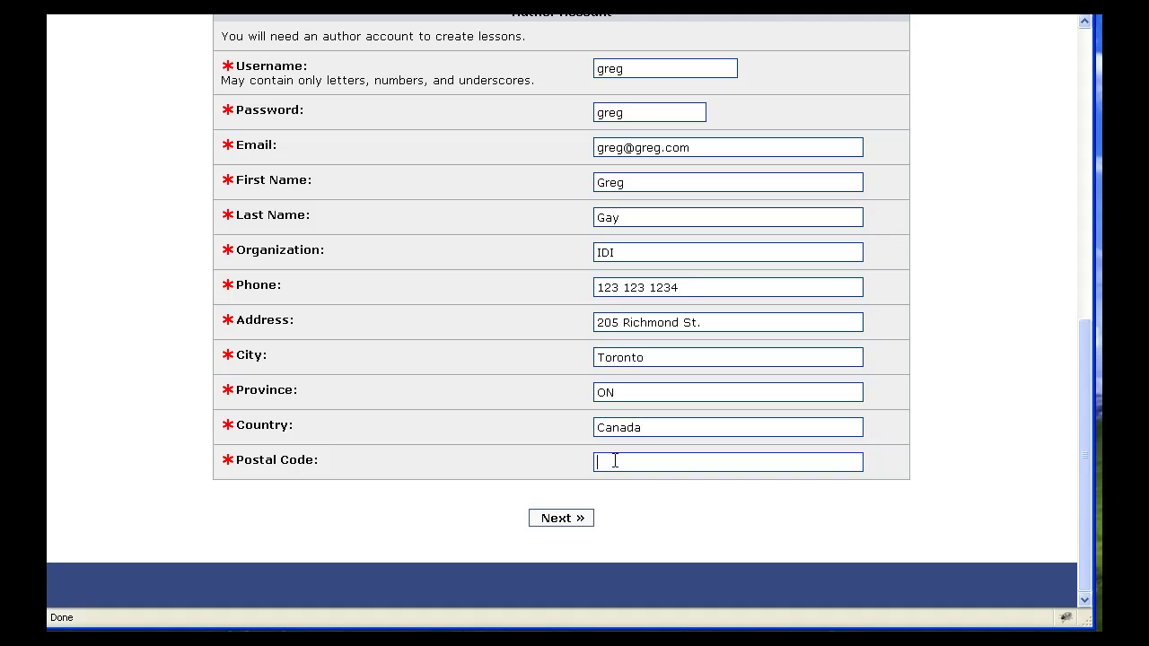
{"action": "left_click", "coordinate": [616, 483]}
{"action": "left_click", "coordinate": [564, 517]}
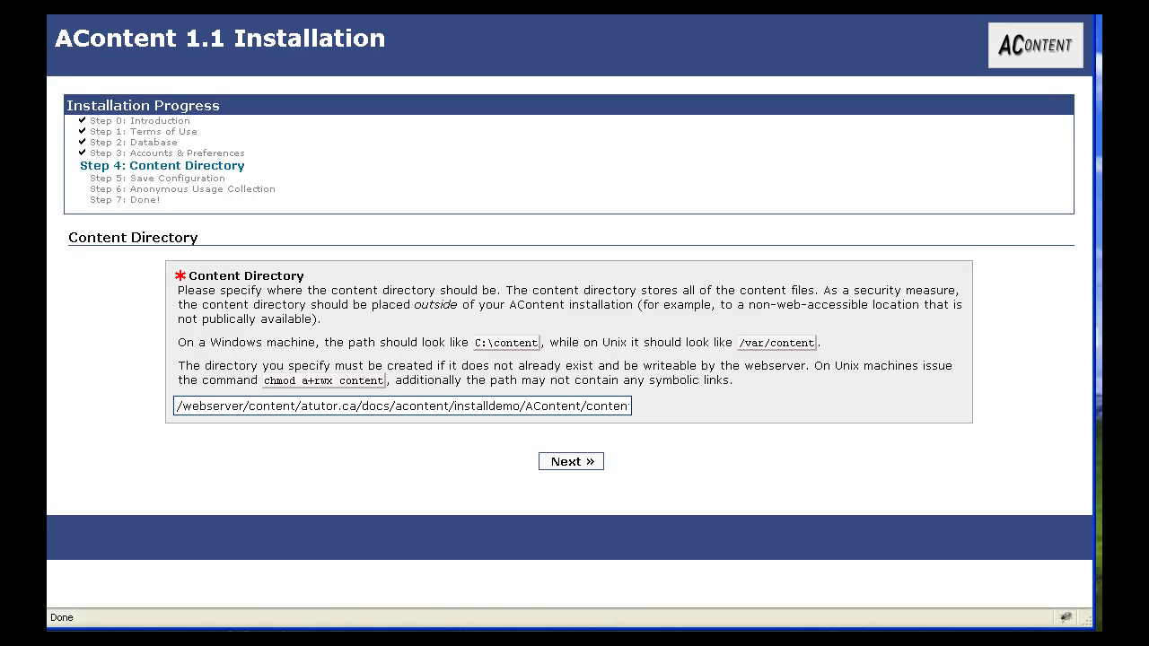
- Move into the server's AContent folder and create a content directory with mkdir
{"action": "key", "text": "alt+Tab"}
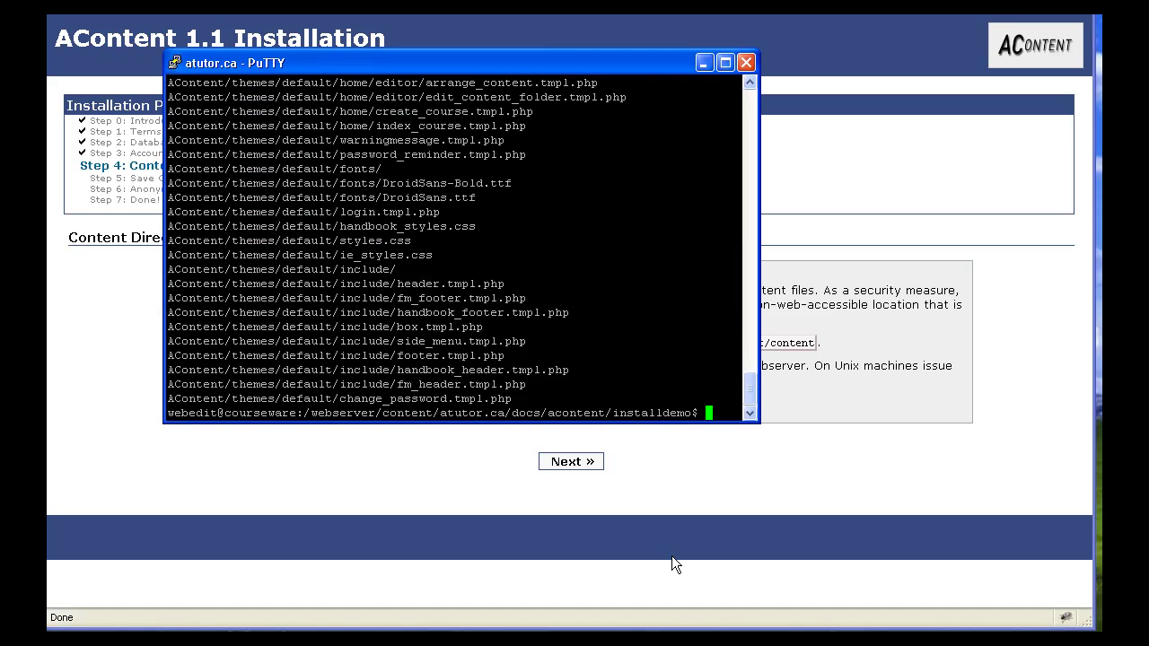
{"action": "type", "text": "cd "}
{"action": "type", "text": "AC"}
{"action": "key", "text": "Tab"}
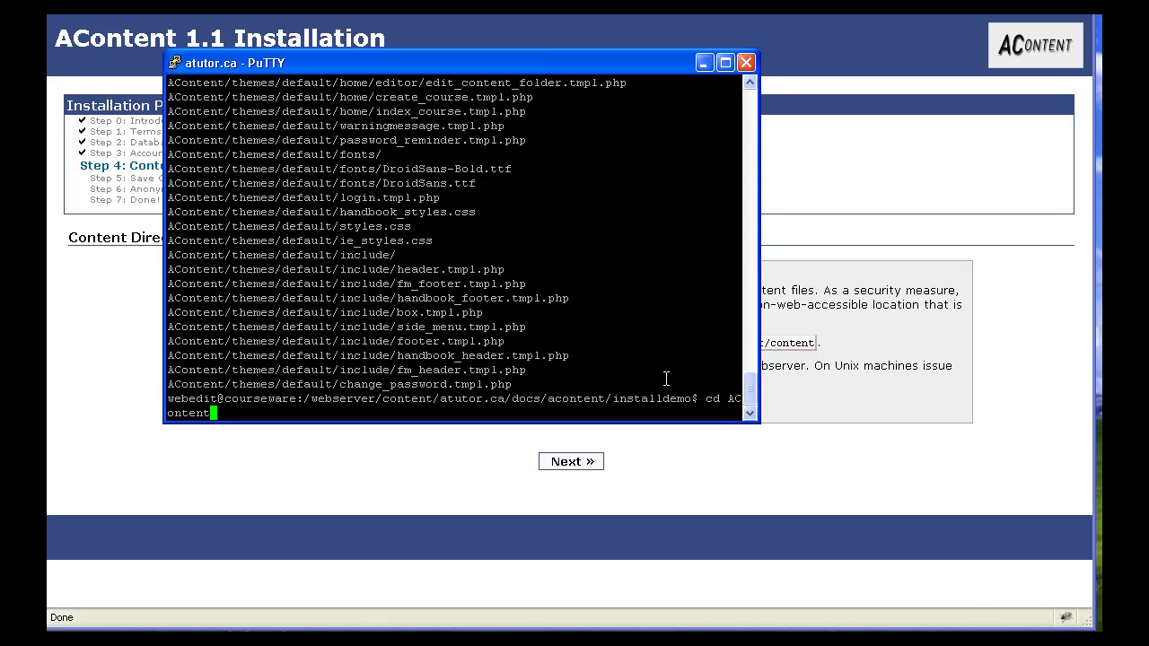
{"action": "key", "text": "Return"}
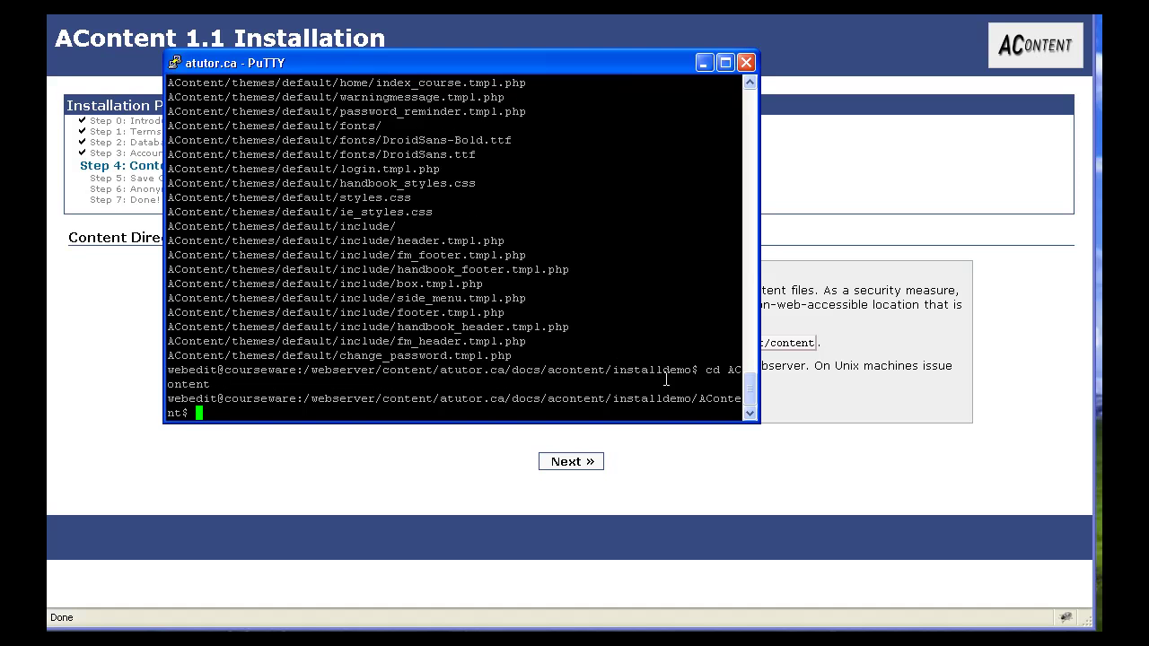
{"action": "type", "text": "ls"}
{"action": "key", "text": "Return"}
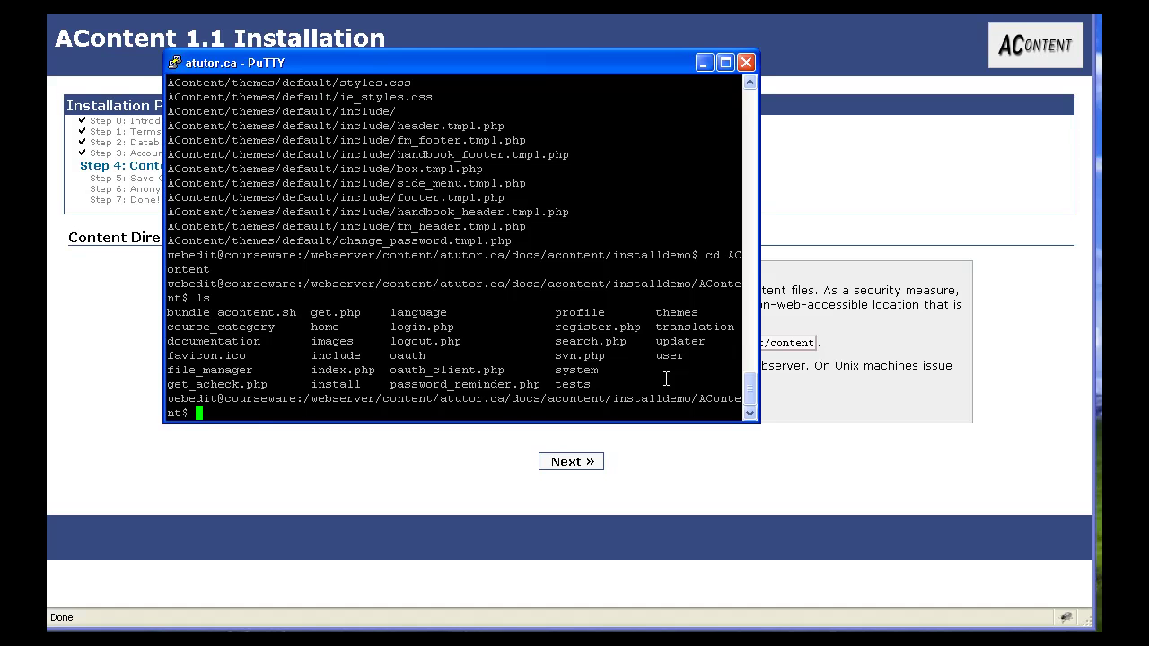
{"action": "type", "text": "m"}
{"action": "type", "text": "kdir "}
{"action": "type", "text": "content"}
{"action": "key", "text": "Return"}
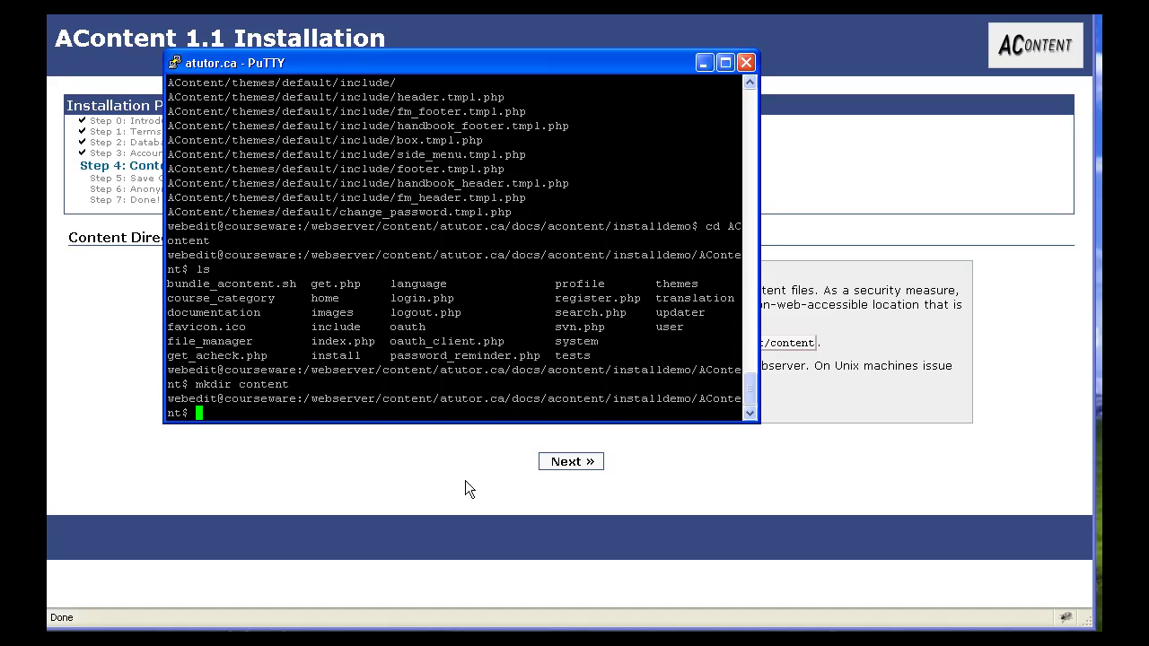
- Submit the content path, then run chmod 2777 content after the not-writable error
{"action": "left_click", "coordinate": [465, 481]}
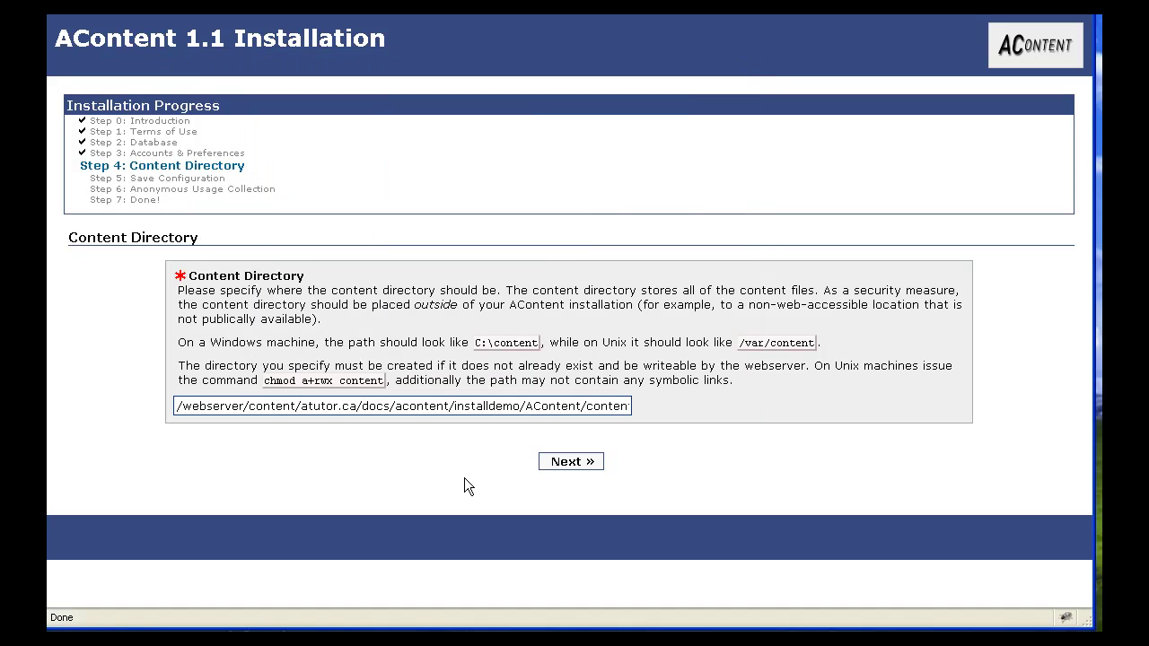
{"action": "left_click", "coordinate": [565, 463]}
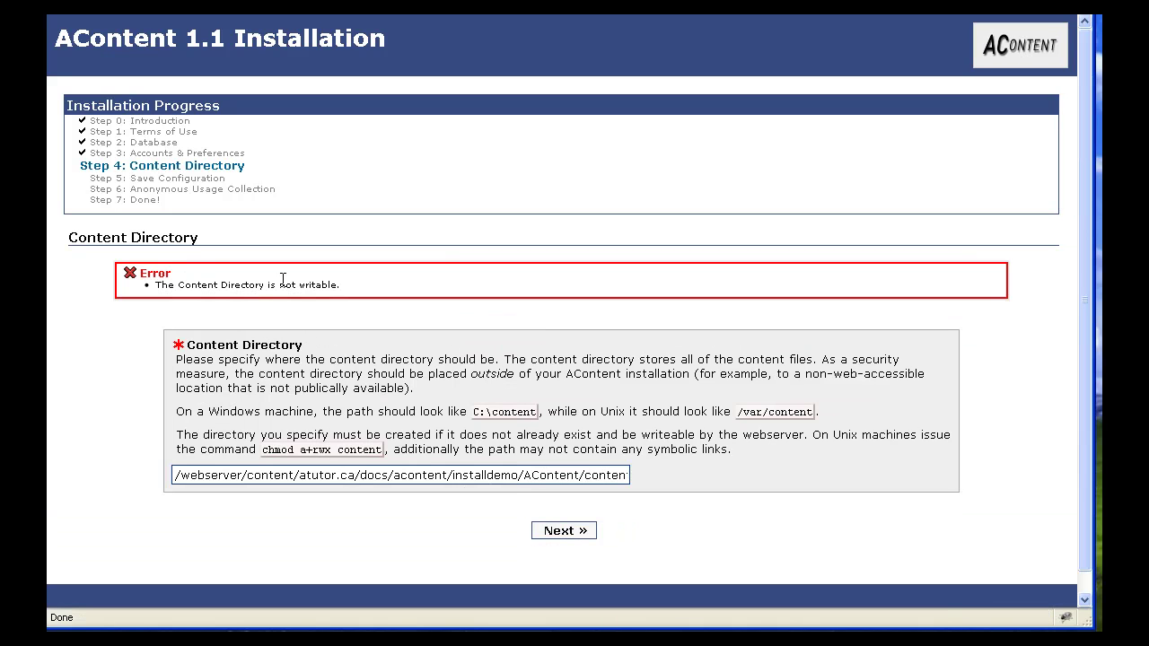
{"action": "key", "text": "alt+Tab"}
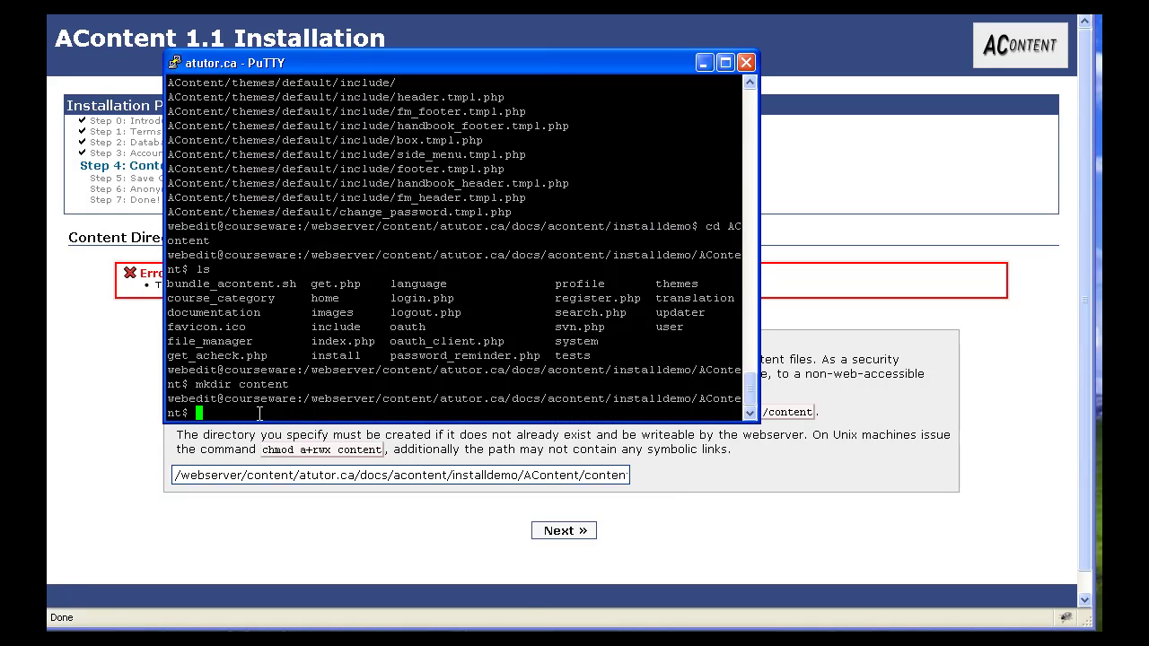
{"action": "type", "text": "chmo"}
{"action": "type", "text": "d "}
{"action": "type", "text": "2"}
{"action": "type", "text": "&&"}
{"action": "key", "text": "BackSpace"}
{"action": "key", "text": "BackSpace"}
{"action": "type", "text": "777"}
{"action": "type", "text": " content"}
{"action": "key", "text": "Return"}
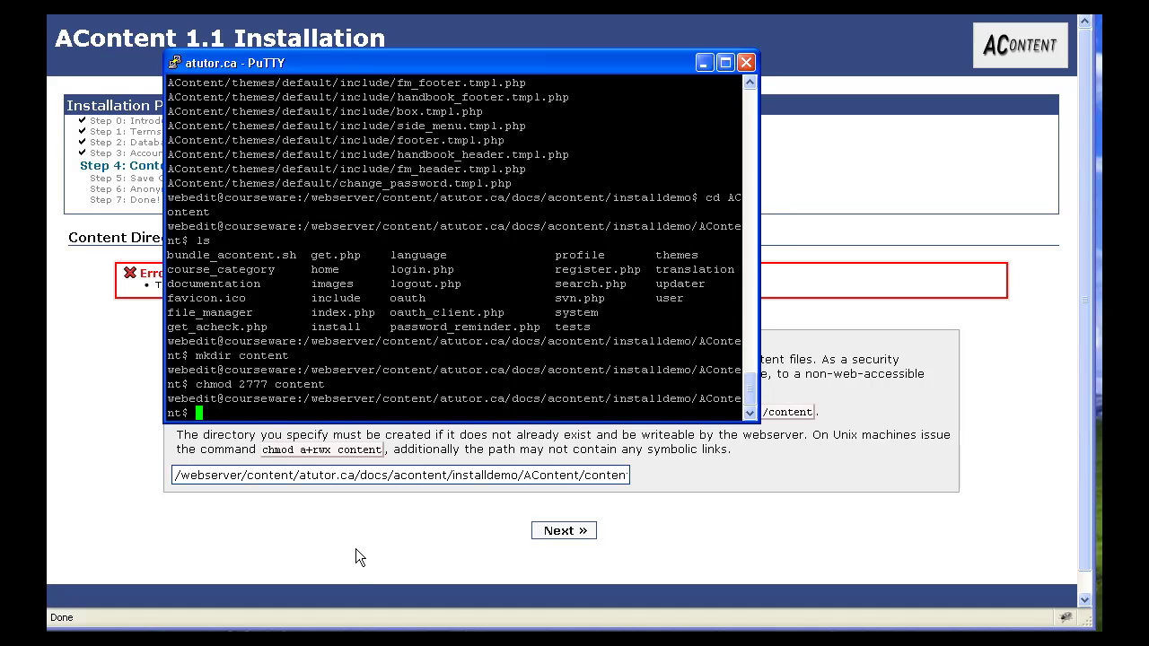
{"action": "left_click", "coordinate": [474, 544]}
- Run chmod a+rwx include/config.inc.php on the server and retry saving the configuration
{"action": "left_click", "coordinate": [561, 532]}
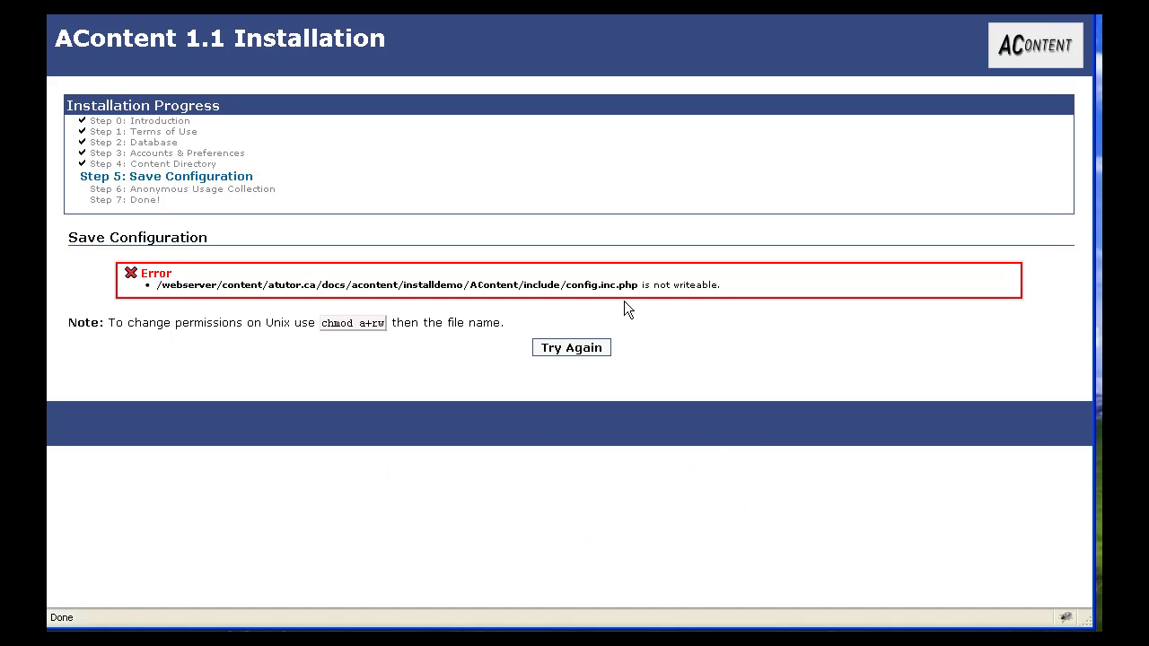
{"action": "left_click_drag", "start_coordinate": [567, 285], "coordinate": [637, 285]}
{"action": "key", "text": "alt+Tab"}
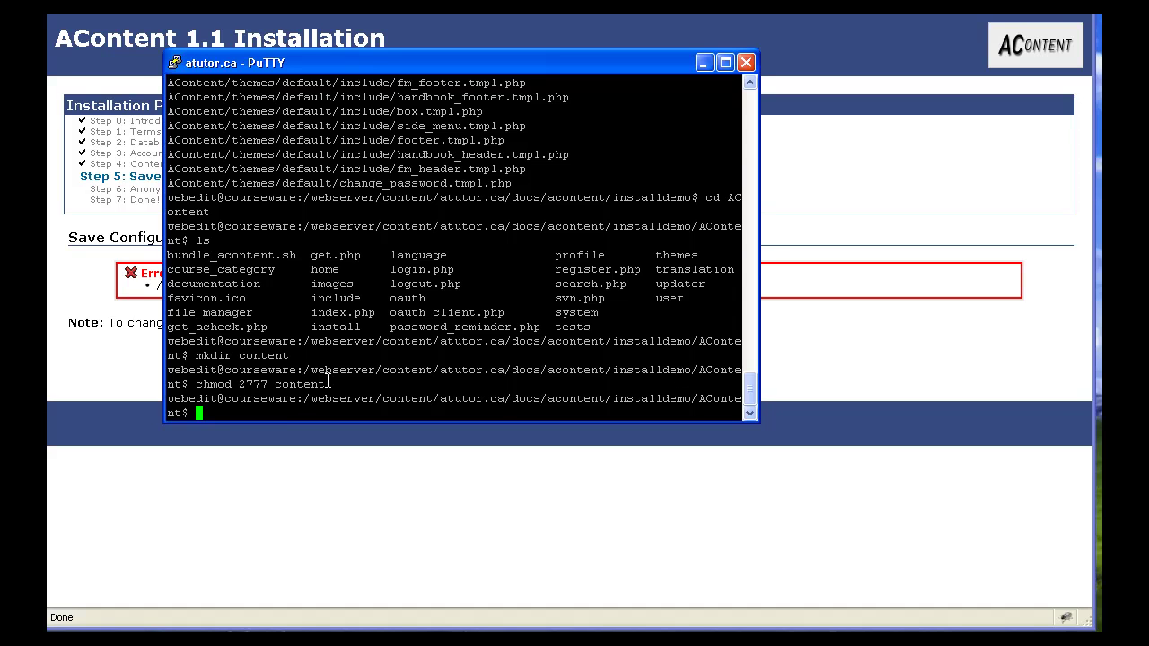
{"action": "type", "text": "chmod"}
{"action": "type", "text": " a+"}
{"action": "type", "text": "rwx "}
{"action": "type", "text": "incl"}
{"action": "key", "text": "Tab"}
{"action": "type", "text": "CONFIG"}
{"action": "key", "text": "BackSpace"}
{"action": "key", "text": "BackSpace"}
{"action": "key", "text": "BackSpace"}
{"action": "key", "text": "BackSpace"}
{"action": "key", "text": "BackSpace"}
{"action": "key", "text": "BackSpace"}
{"action": "type", "text": "conf"}
{"action": "key", "text": "Tab"}
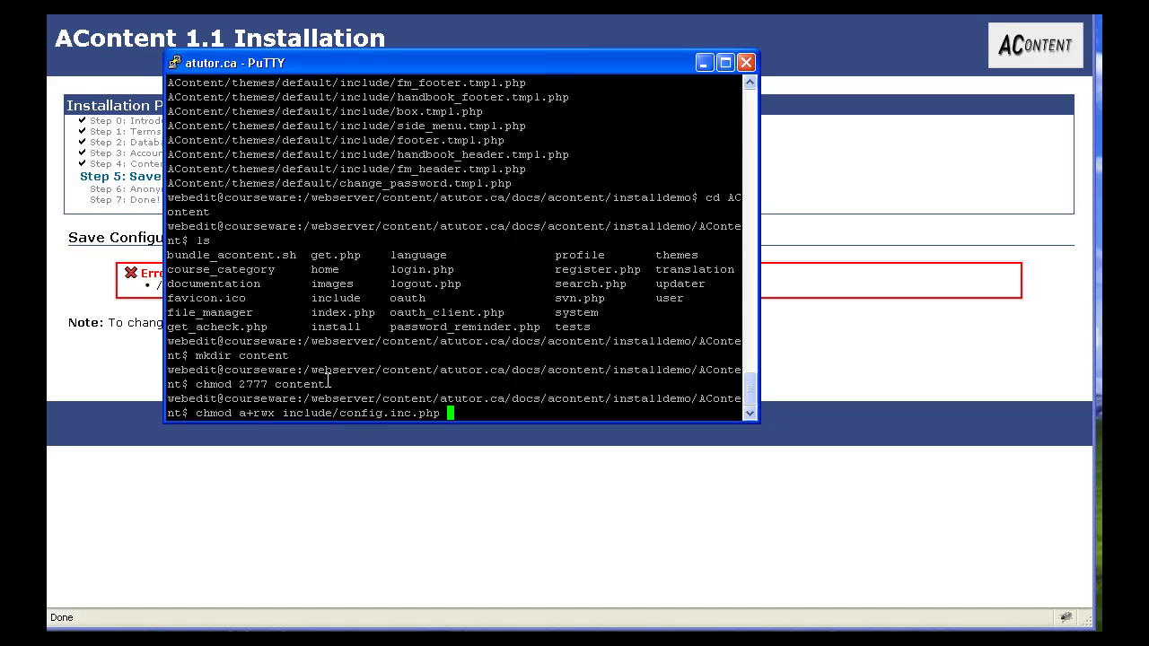
{"action": "key", "text": "Return"}
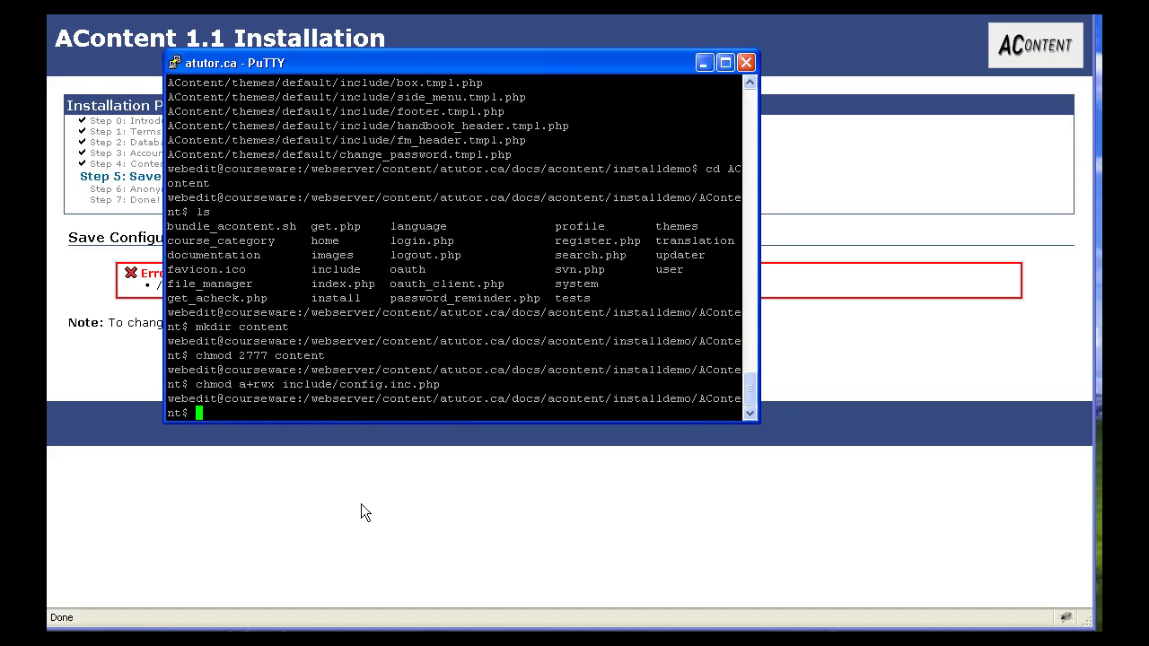
{"action": "left_click", "coordinate": [361, 504]}
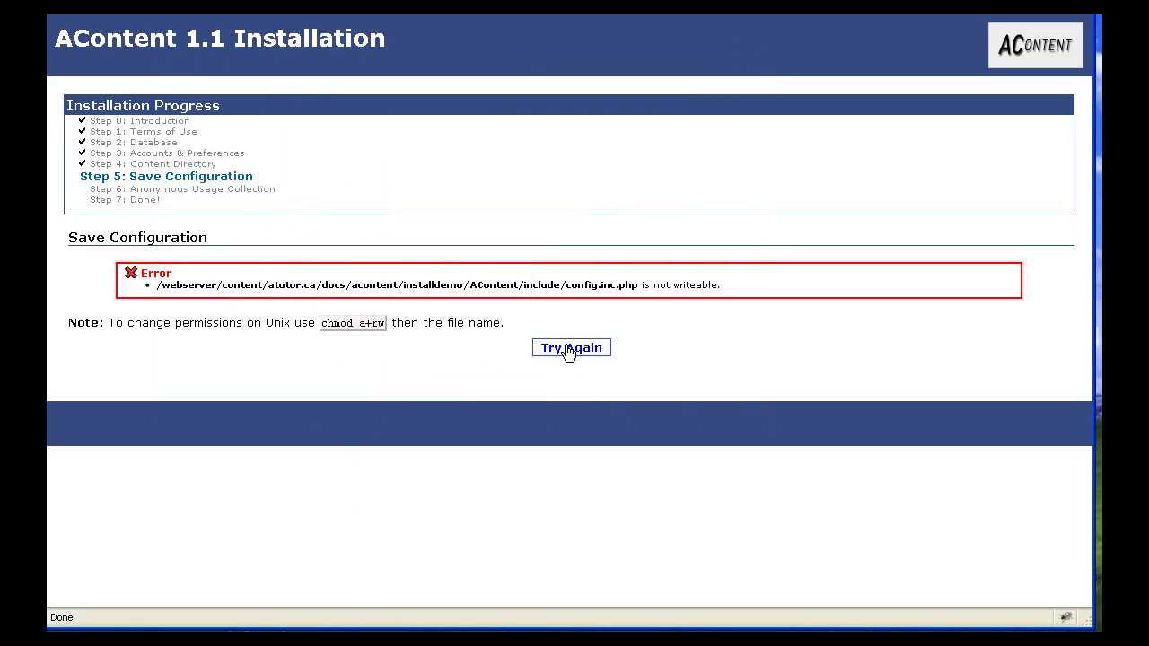
{"action": "left_click", "coordinate": [561, 349]}
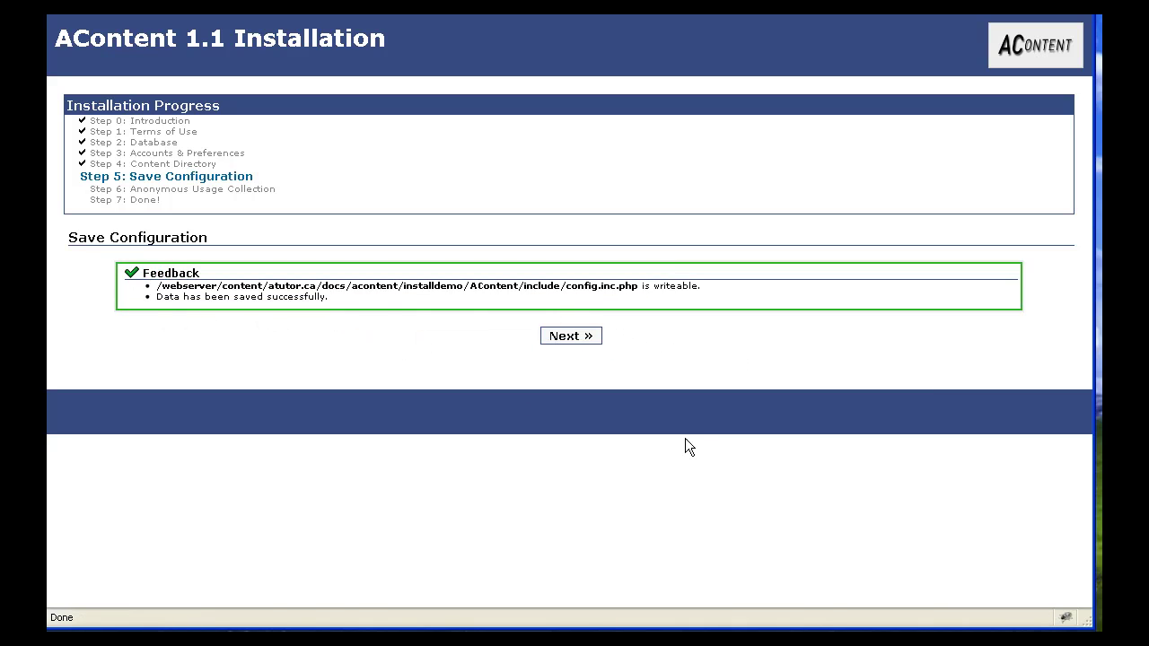
- Turn off 'Include this URL as well', finish installing, and open the new AContent site
{"action": "left_click", "coordinate": [570, 339]}
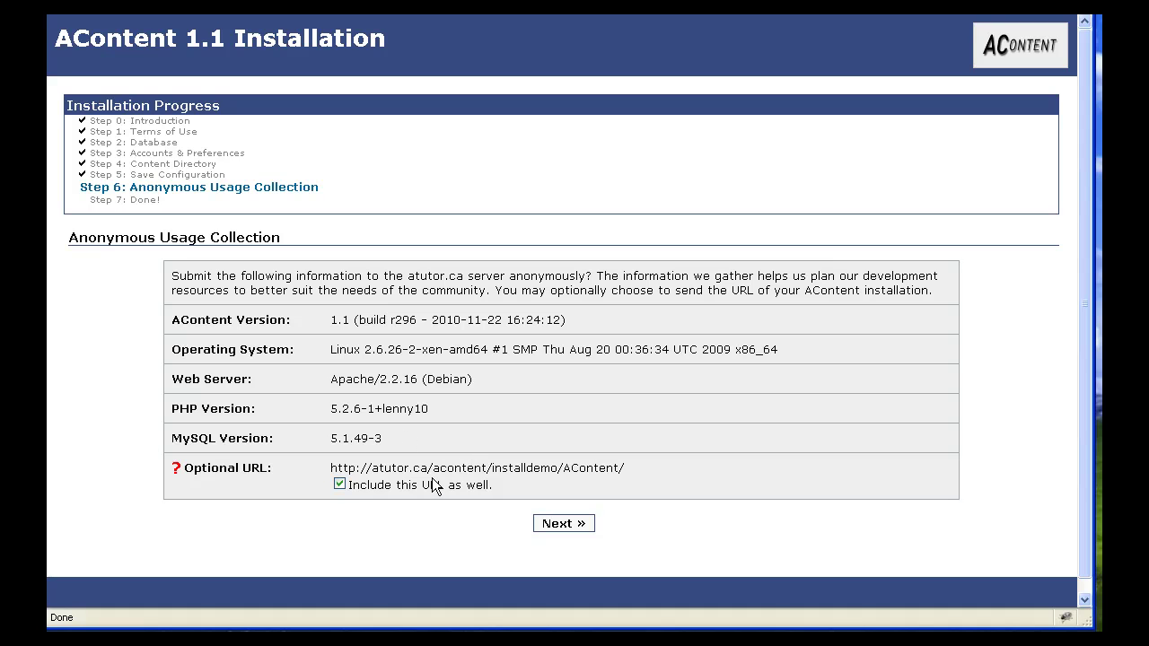
{"action": "left_click", "coordinate": [339, 485]}
{"action": "left_click", "coordinate": [569, 524]}
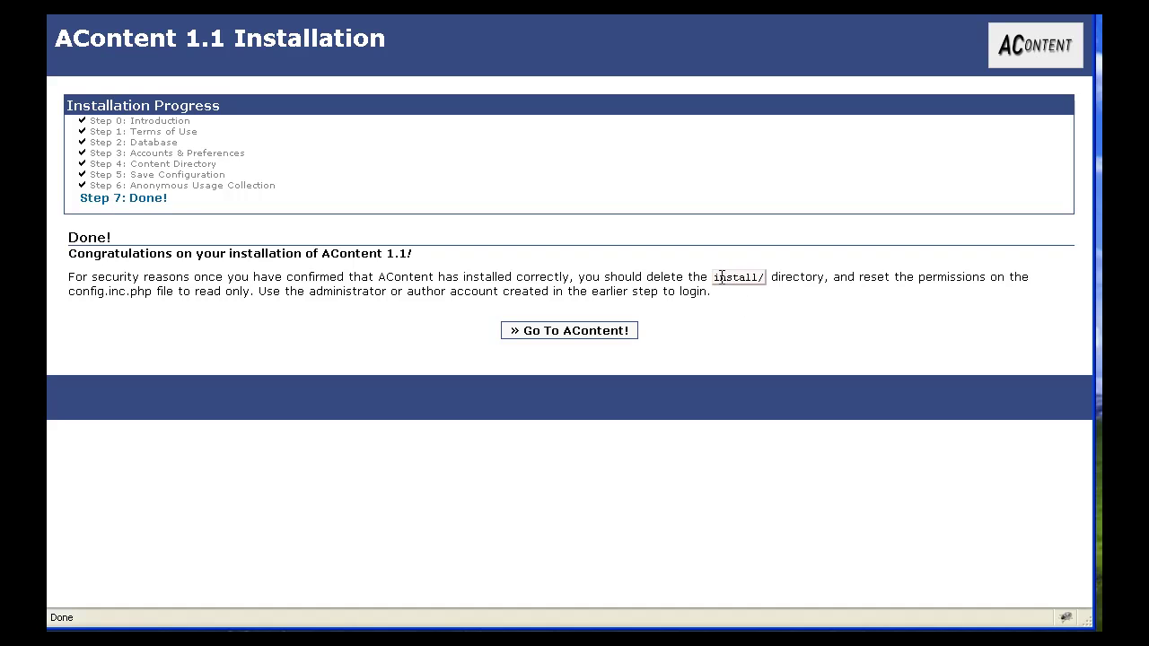
{"action": "left_click_drag", "start_coordinate": [714, 276], "coordinate": [824, 276]}
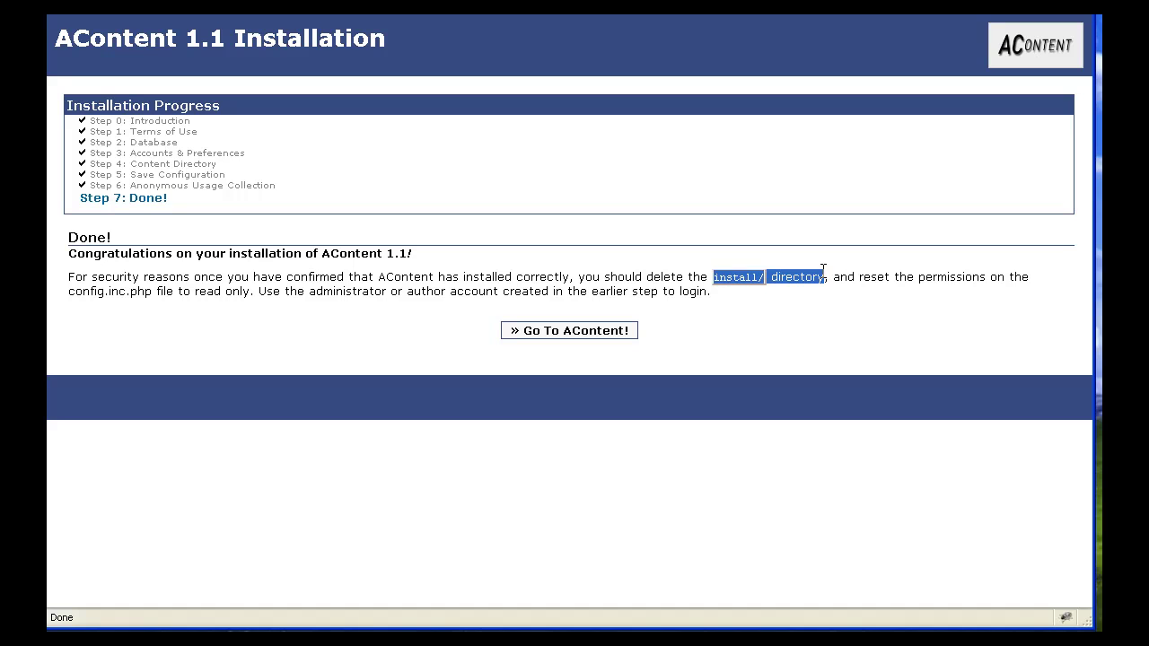
{"action": "left_click_drag", "start_coordinate": [917, 276], "coordinate": [339, 296]}
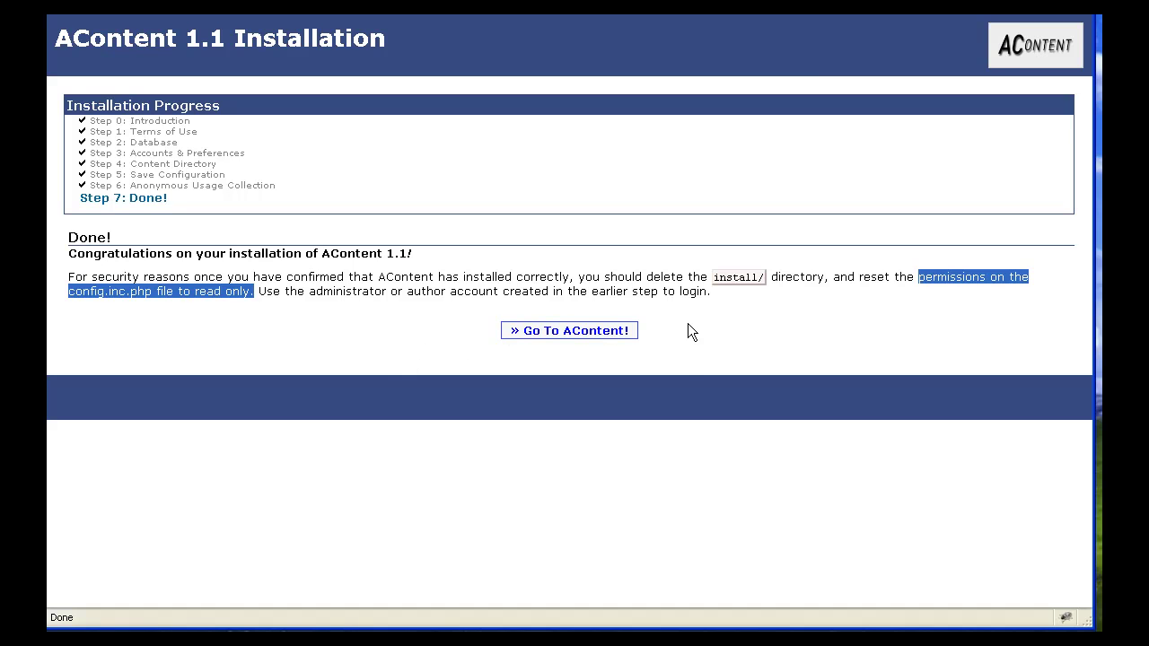
{"action": "left_click", "coordinate": [576, 331]}
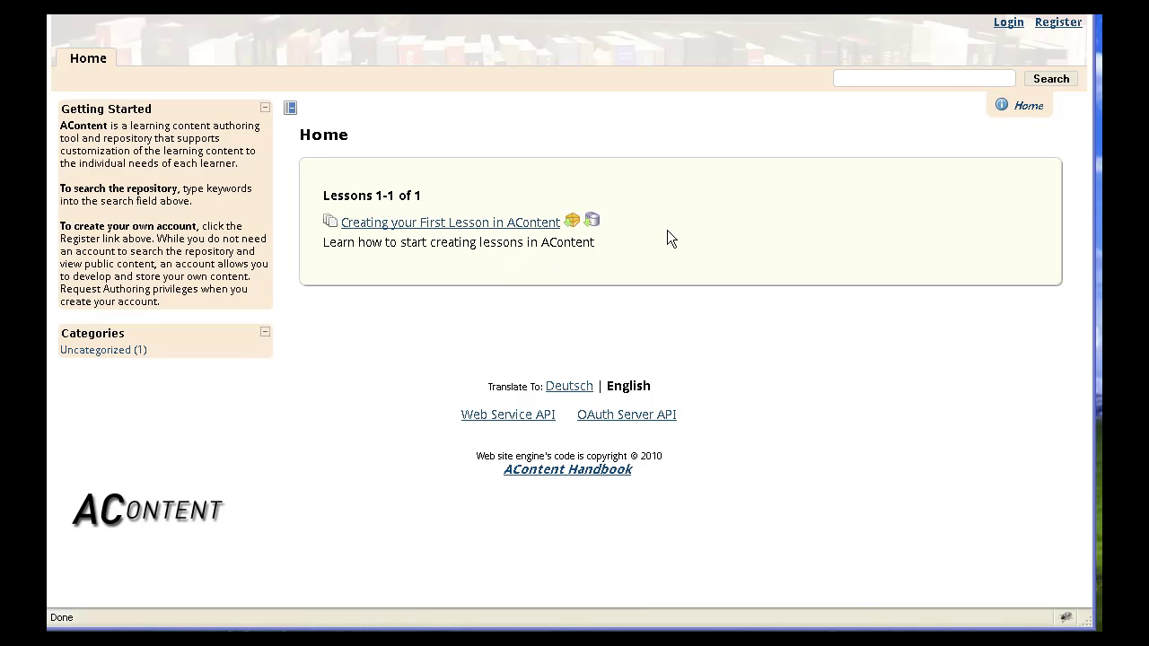
- Sign in to AContent with the saved author login chosen from autocomplete
{"action": "left_click", "coordinate": [1008, 24]}
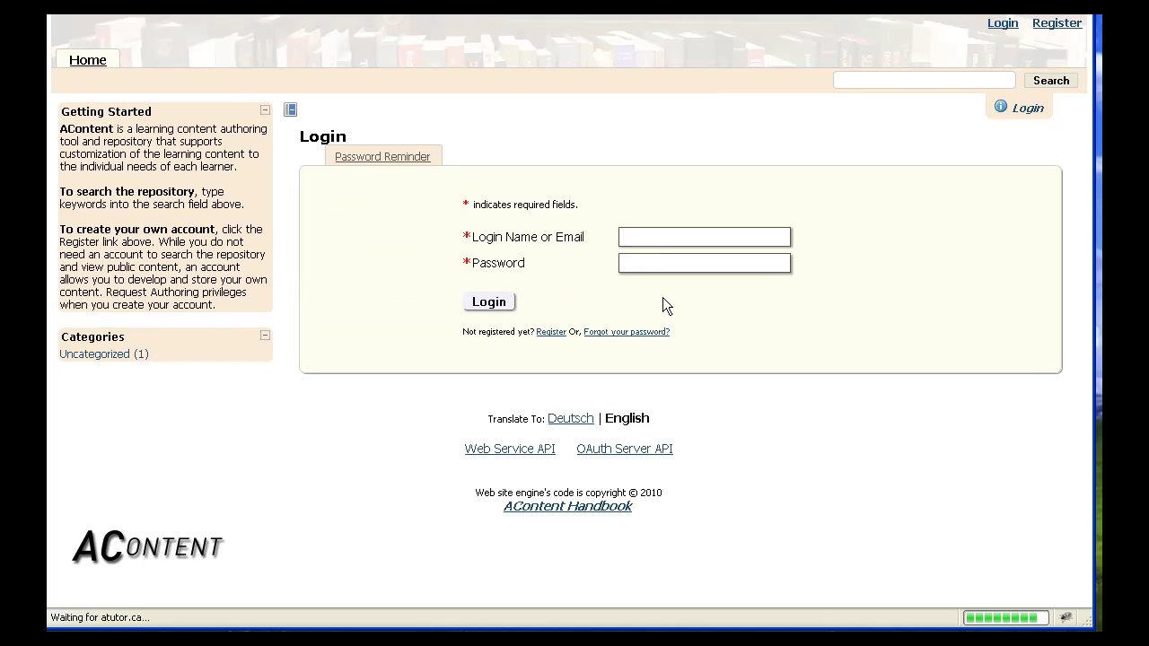
{"action": "left_click", "coordinate": [636, 236]}
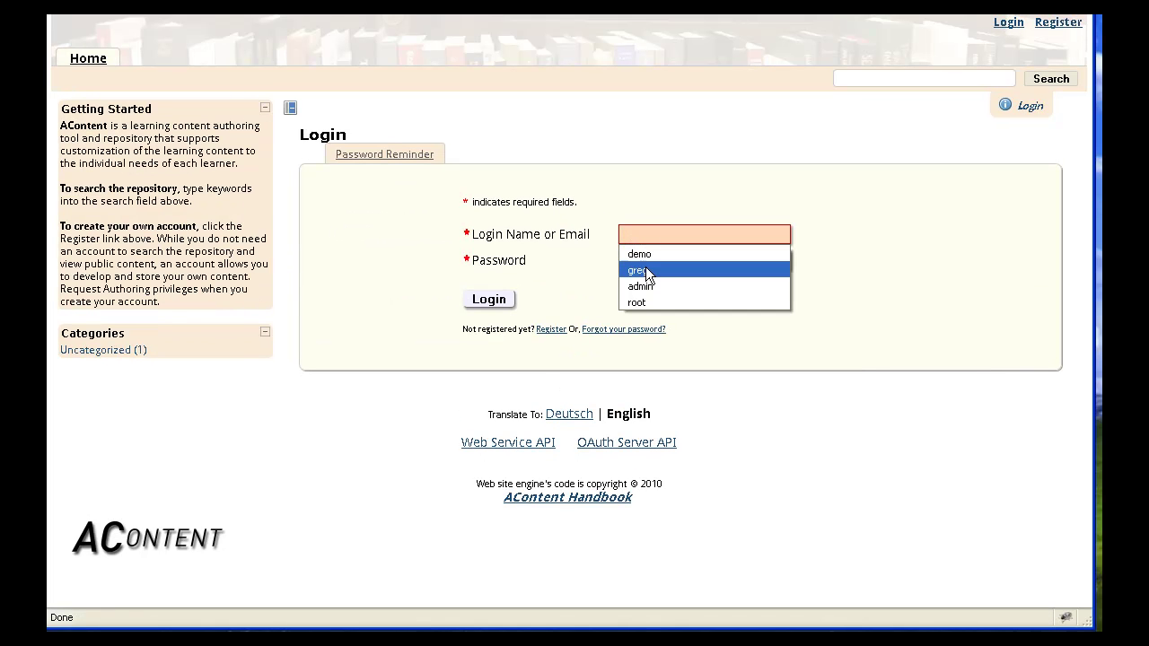
{"action": "left_click", "coordinate": [639, 270]}
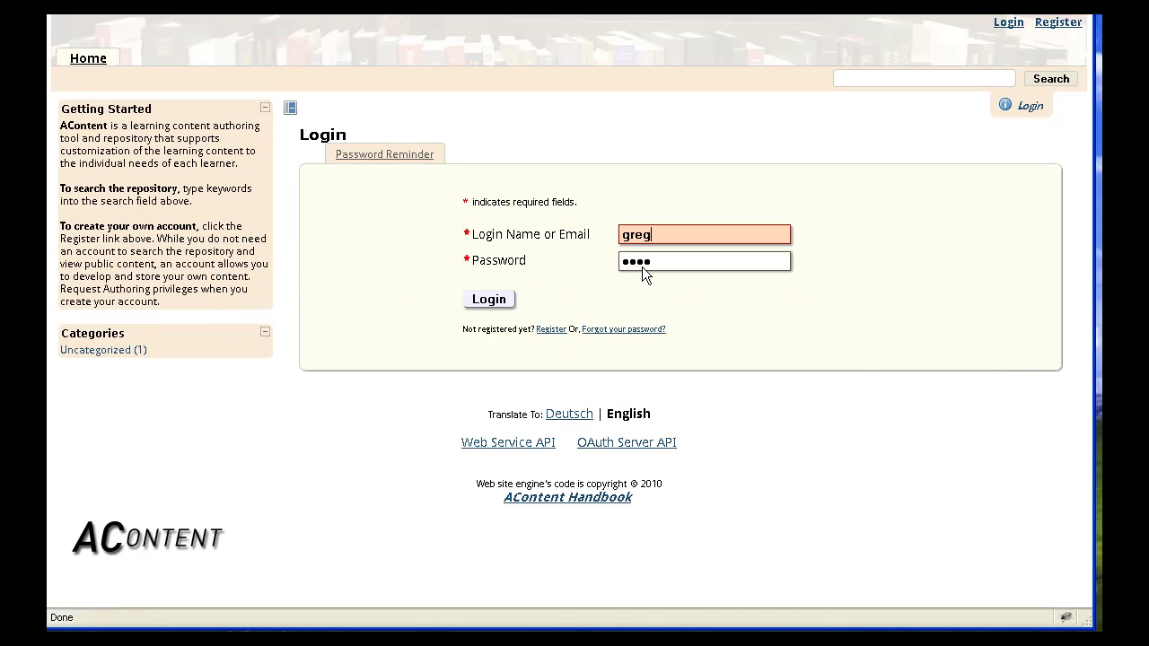
{"action": "left_click", "coordinate": [496, 302]}
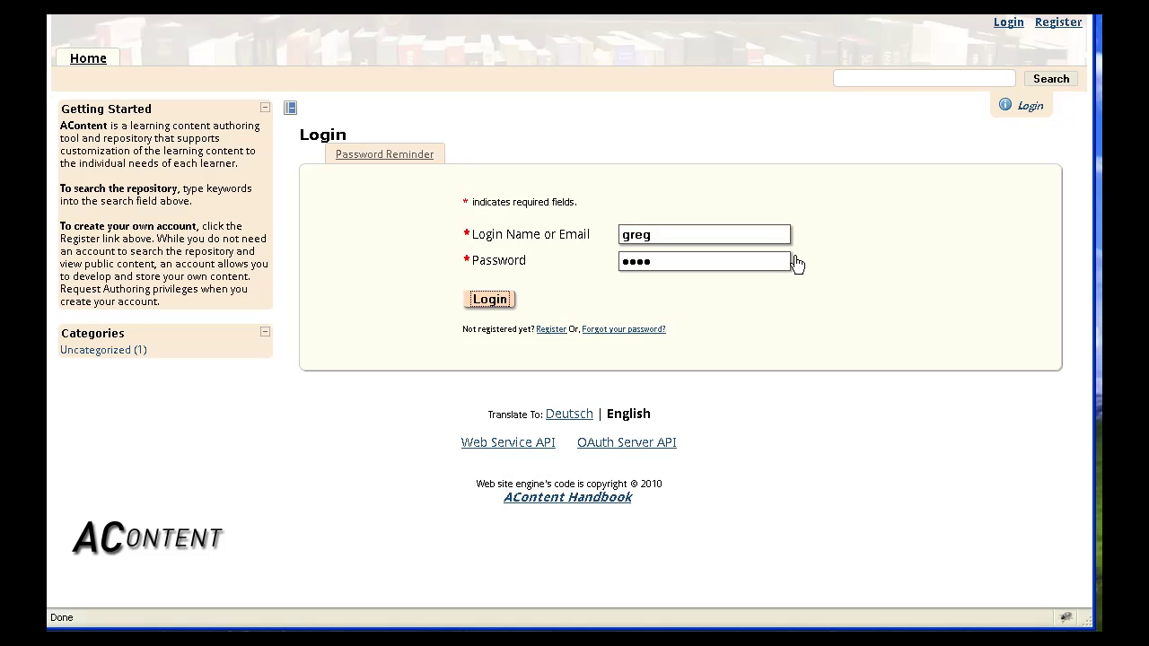
{"action": "key", "text": "Return"}
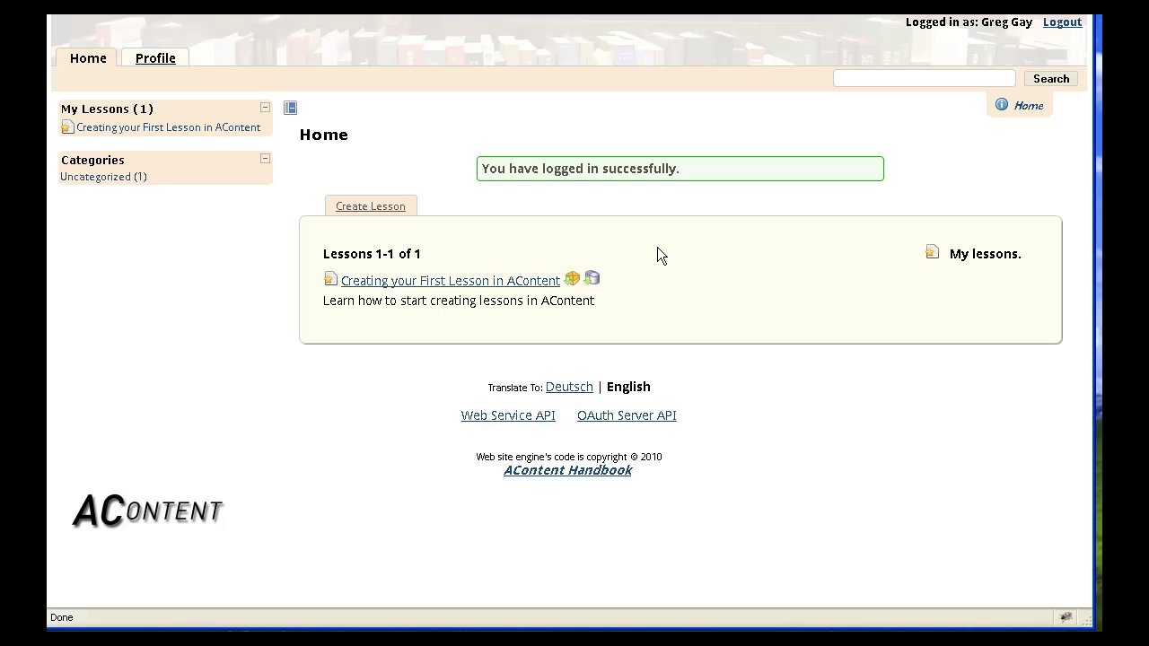
- Upload the Understanding_Web_Accessibility .imscc package from Downloads as a new AContent lesson
{"action": "left_click", "coordinate": [368, 208]}
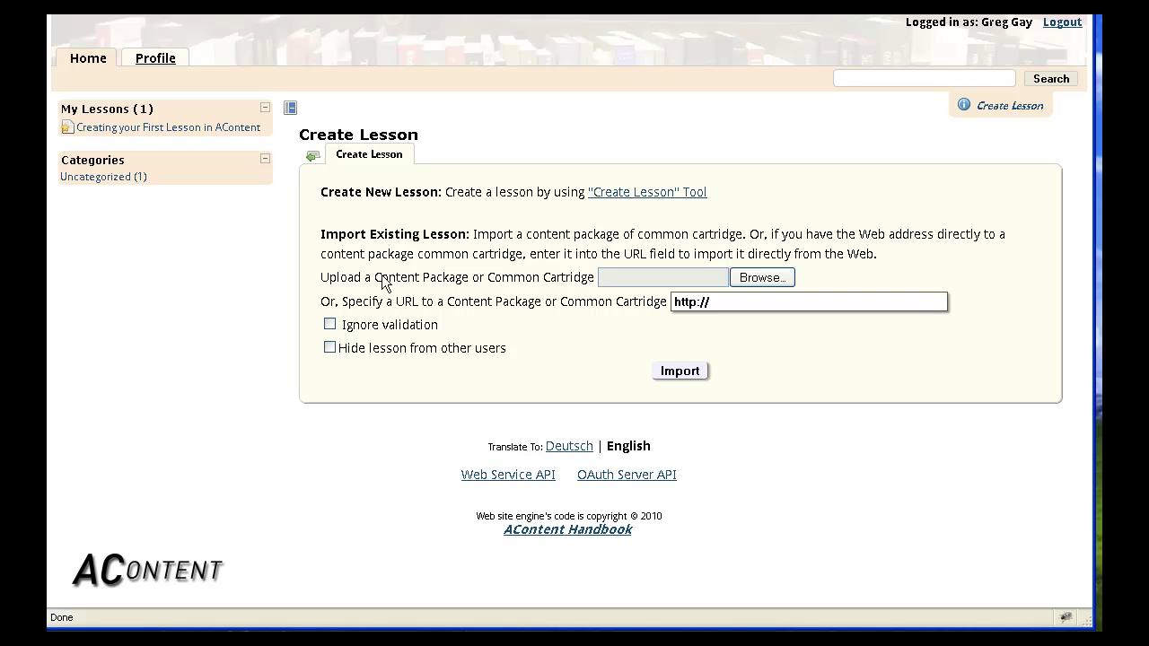
{"action": "left_click_drag", "start_coordinate": [374, 277], "coordinate": [589, 278]}
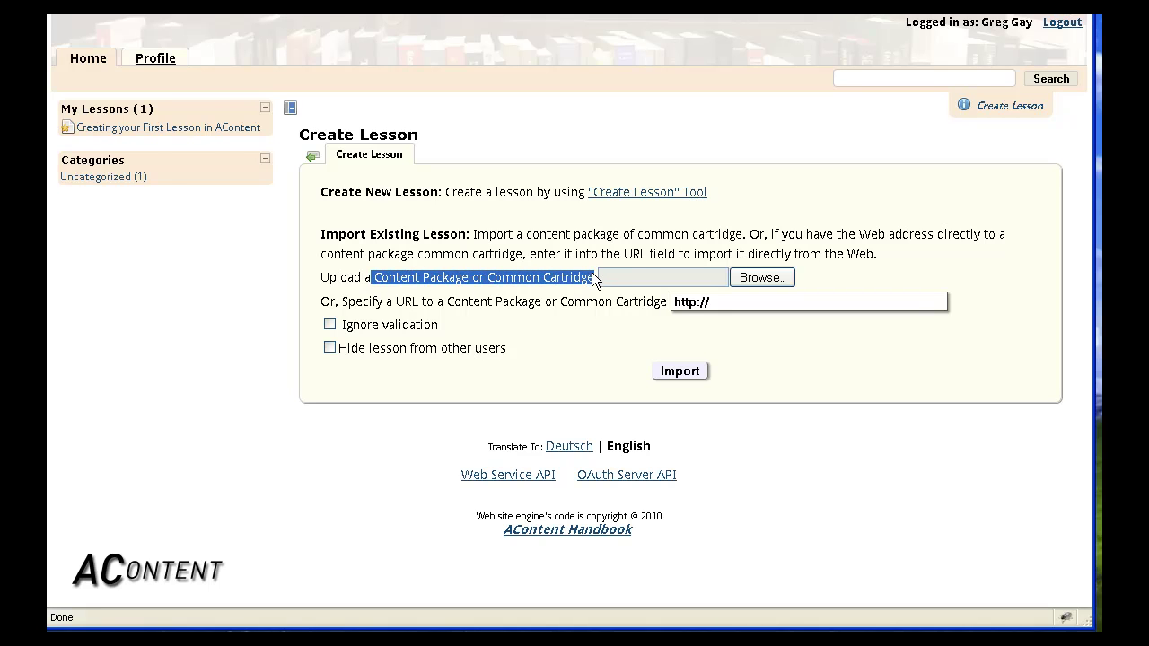
{"action": "left_click", "coordinate": [680, 238]}
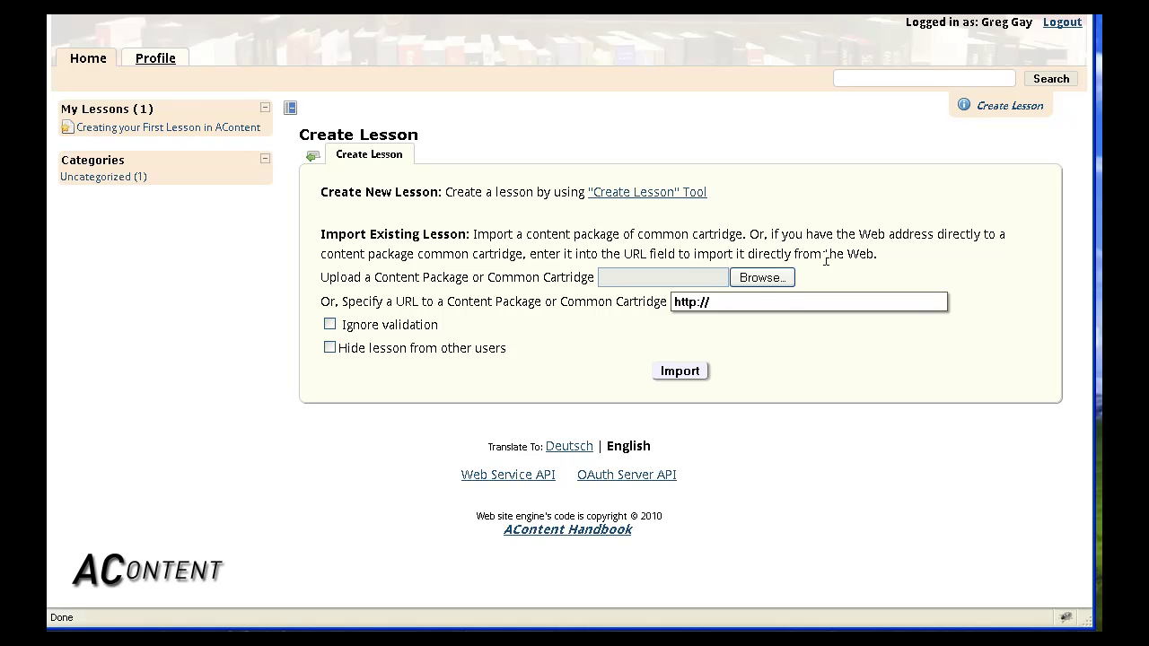
{"action": "left_click", "coordinate": [761, 277]}
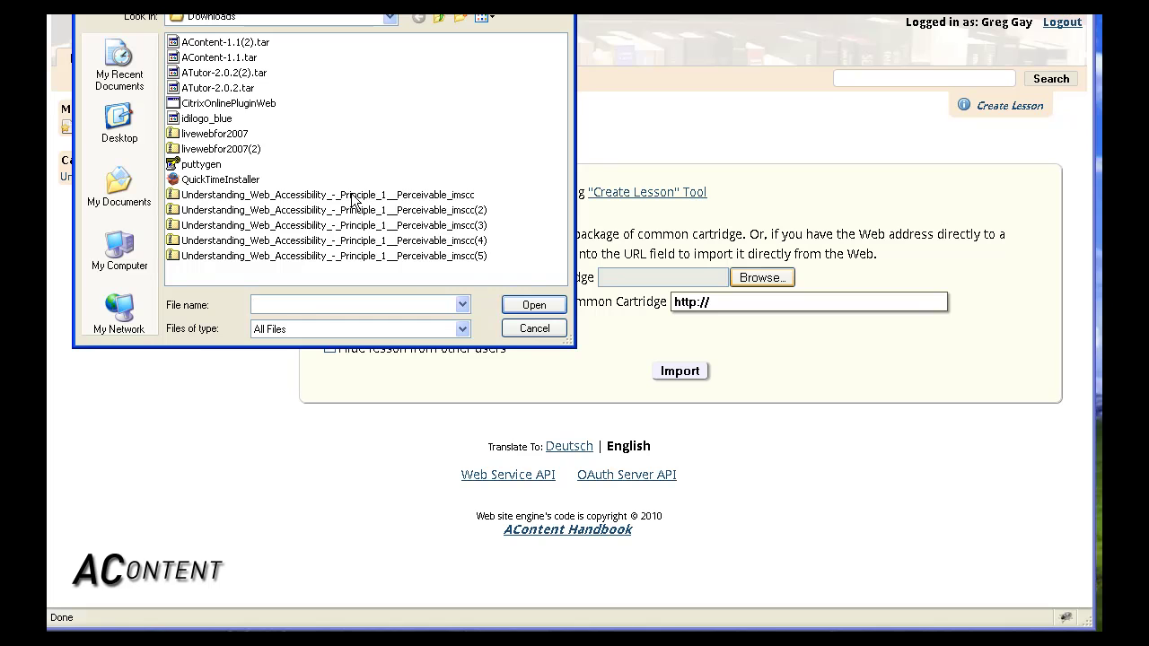
{"action": "left_click", "coordinate": [355, 196]}
{"action": "left_click", "coordinate": [535, 305]}
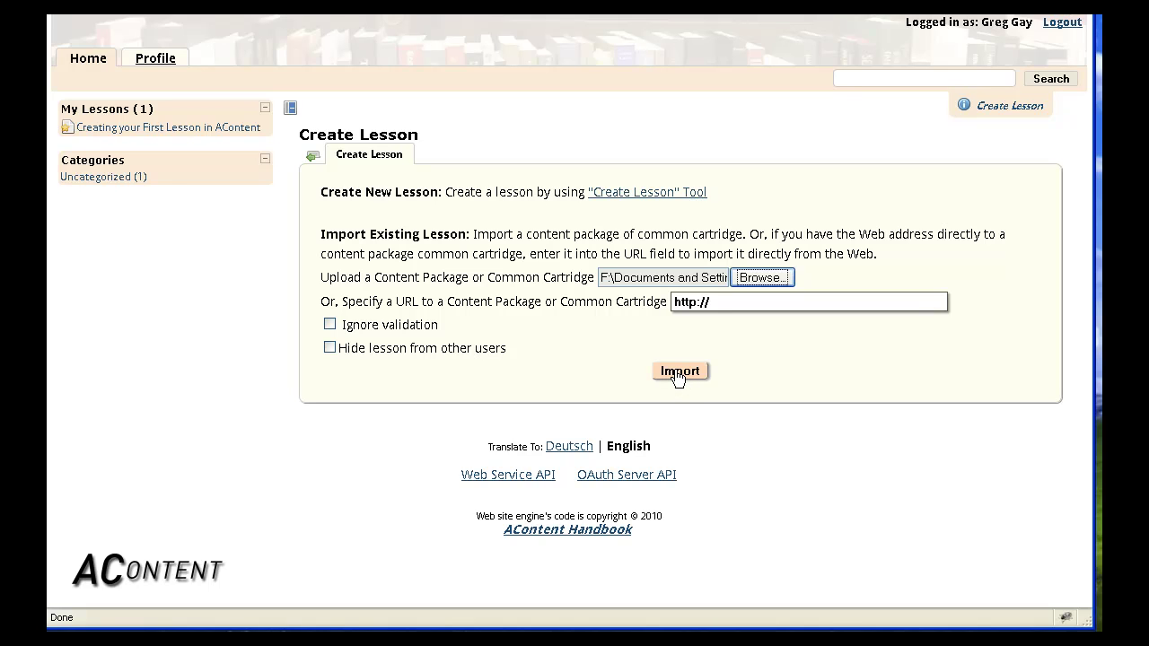
{"action": "left_click", "coordinate": [676, 375]}
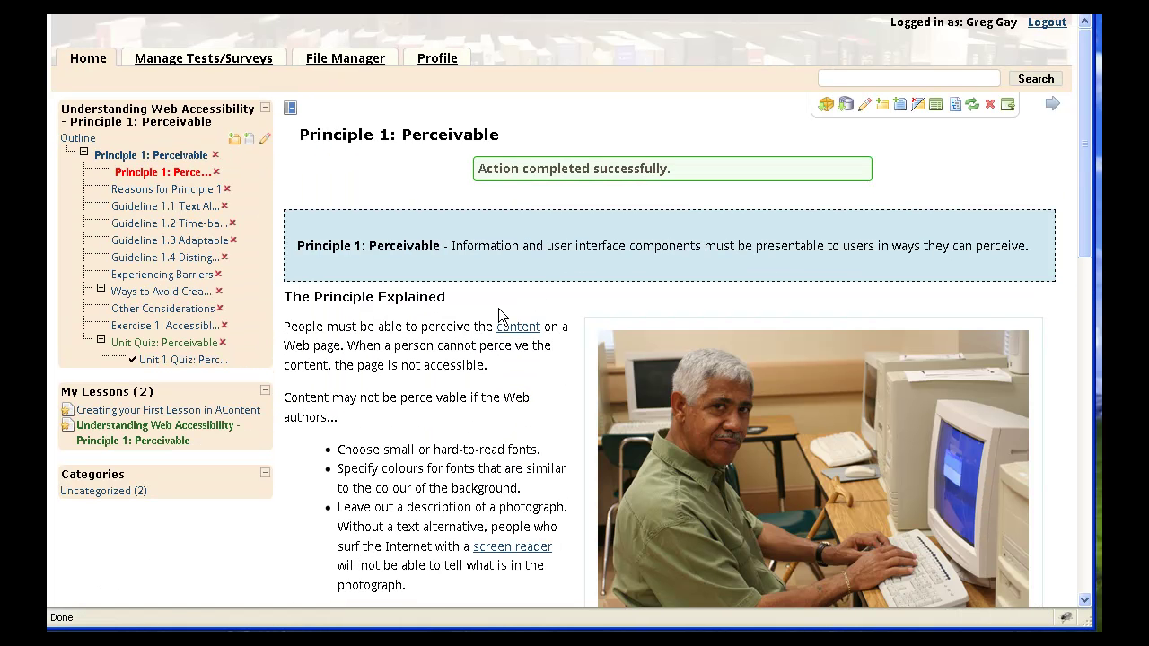
- Open Preview Questions for the imported lesson's Unit 1 Quiz: Perceivable
{"action": "scroll", "coordinate": [494, 308], "scroll_direction": "down", "scroll_amount": 5}
{"action": "scroll", "coordinate": [495, 308], "scroll_direction": "up", "scroll_amount": 3}
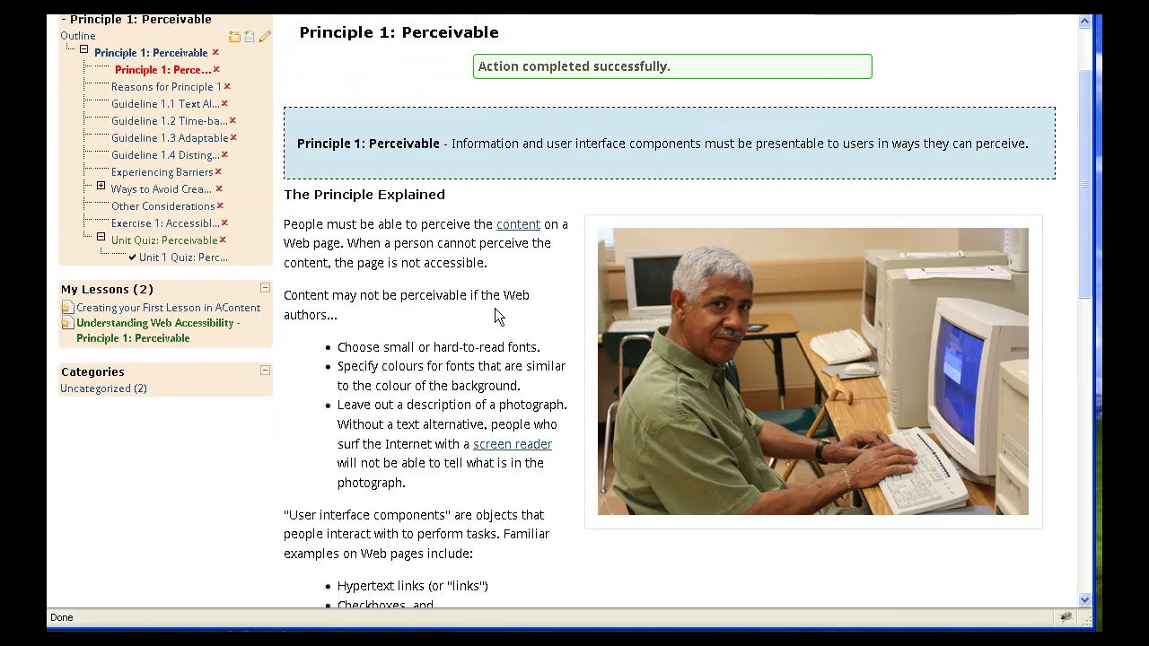
{"action": "scroll", "coordinate": [495, 308], "scroll_direction": "up", "scroll_amount": 2}
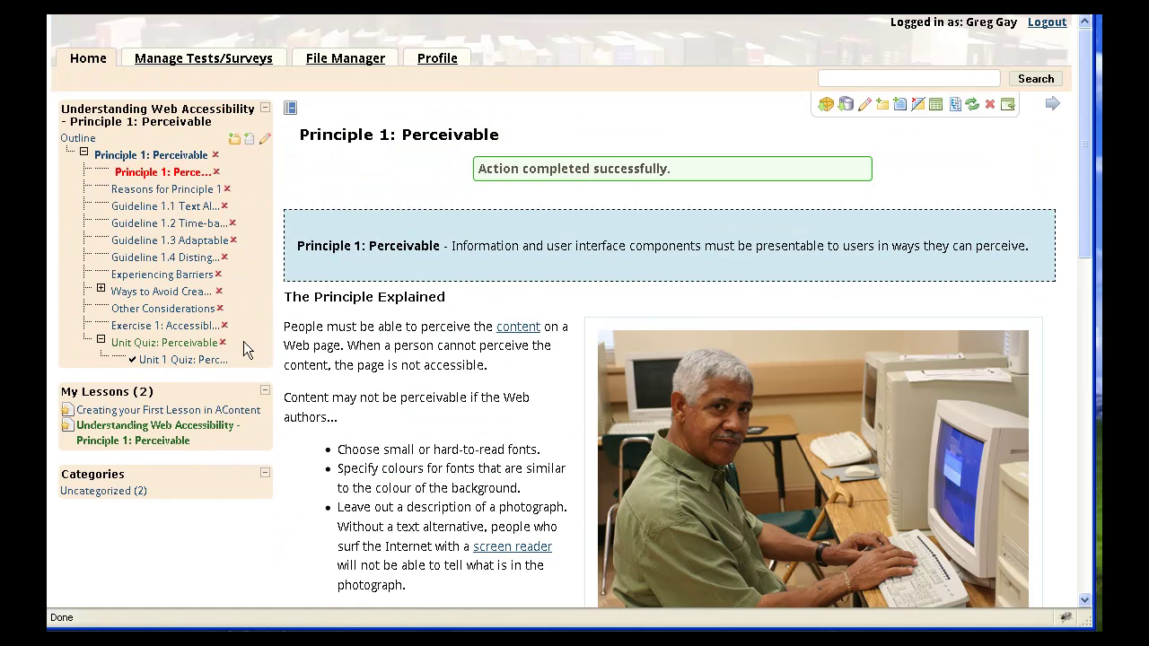
{"action": "left_click", "coordinate": [184, 359]}
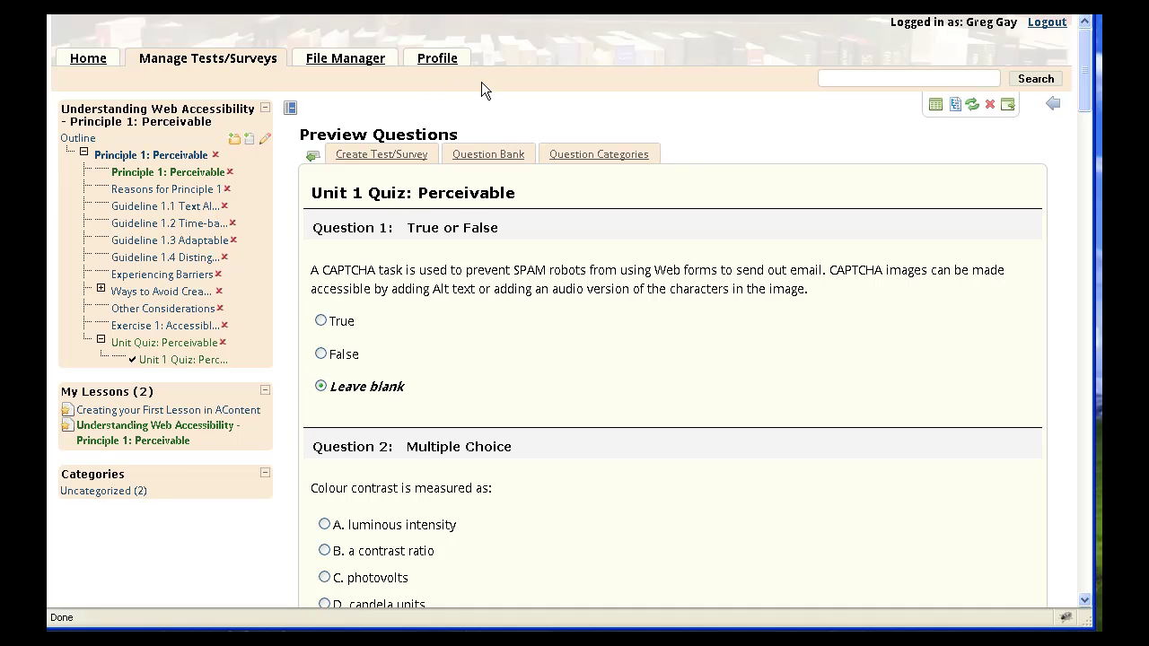
- Copy the Web Service ID from the AContent Profile page and return to the ATutor admin window
{"action": "left_click", "coordinate": [432, 64]}
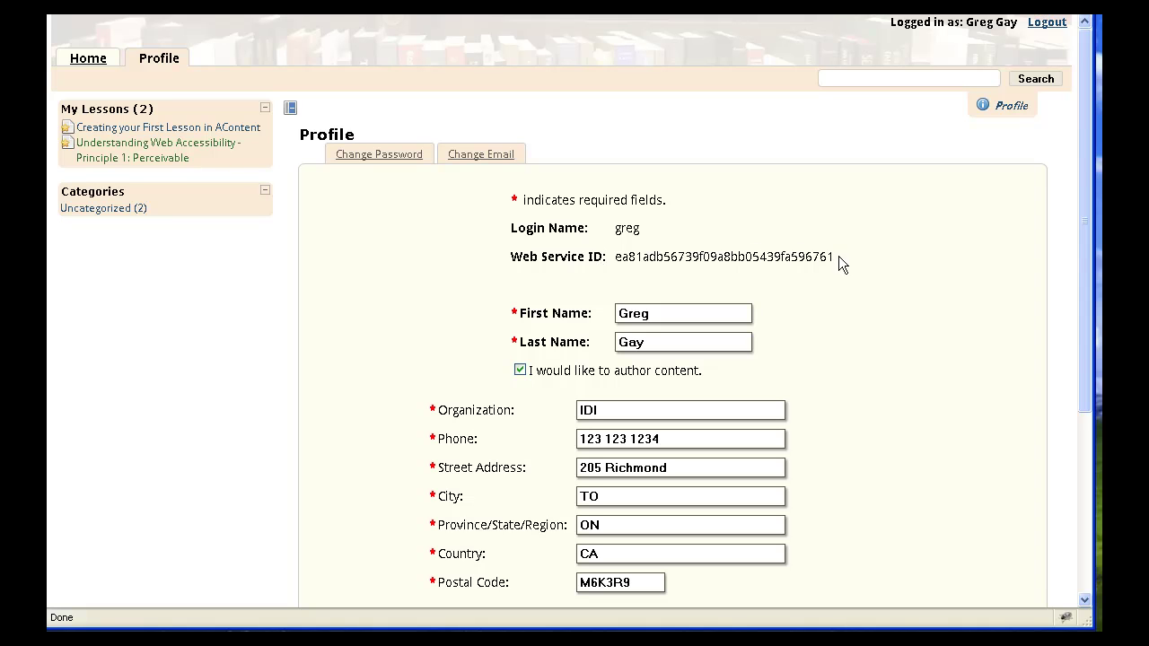
{"action": "left_click_drag", "start_coordinate": [839, 258], "coordinate": [615, 259]}
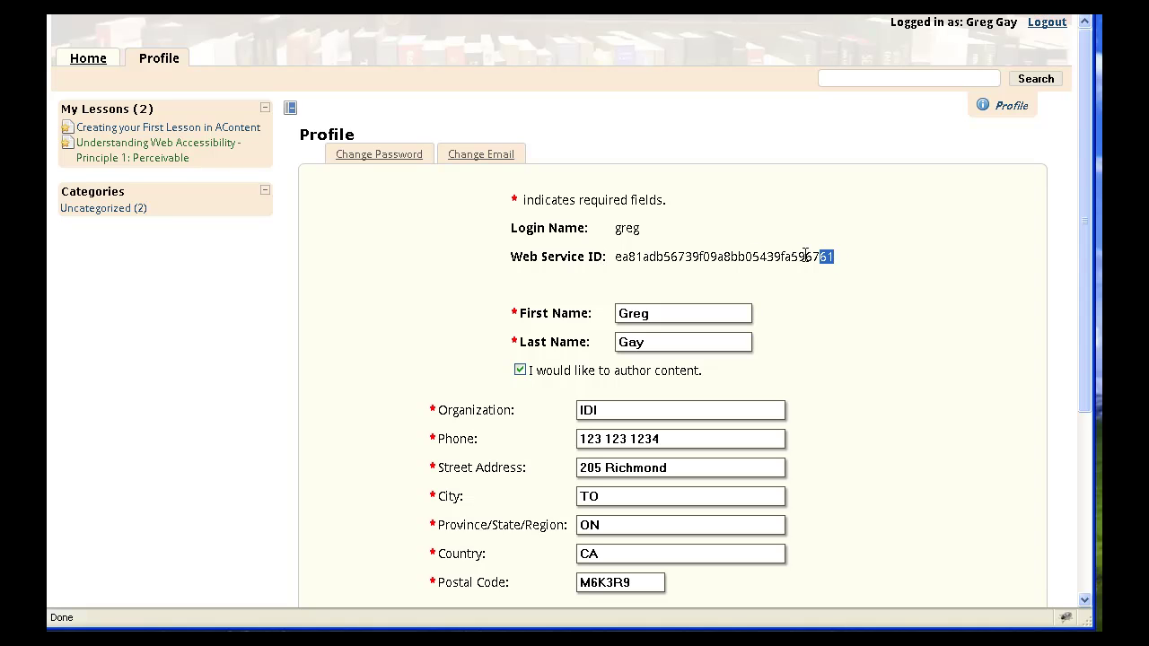
{"action": "right_click", "coordinate": [636, 258]}
{"action": "left_click", "coordinate": [664, 267]}
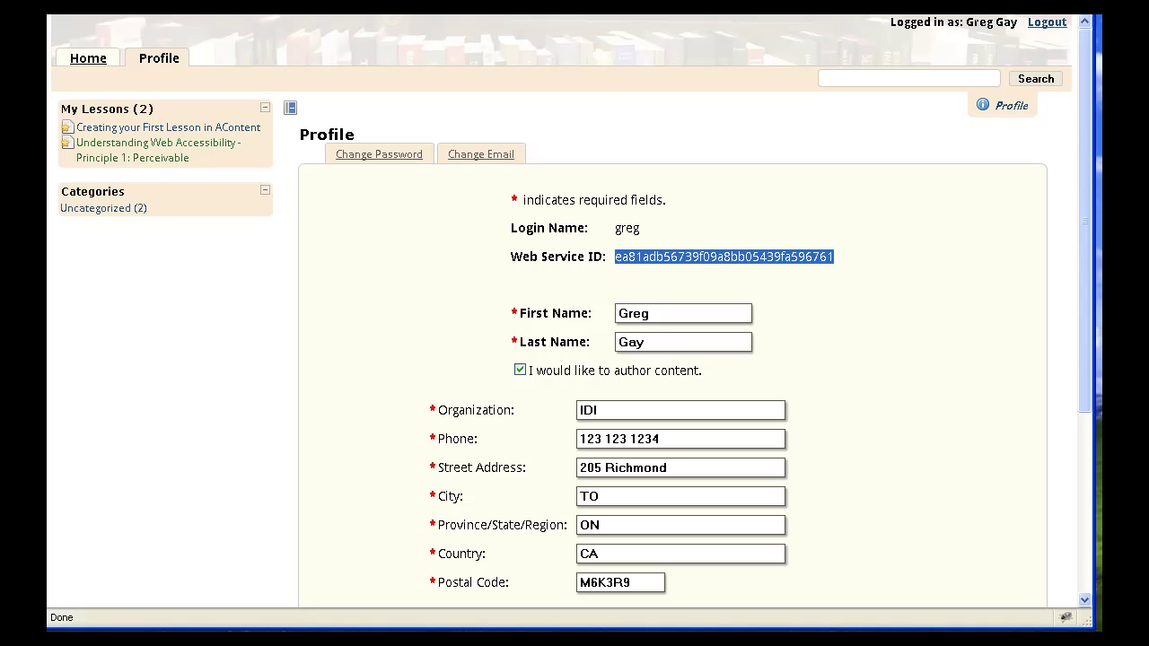
{"action": "key", "text": "alt+Tab"}
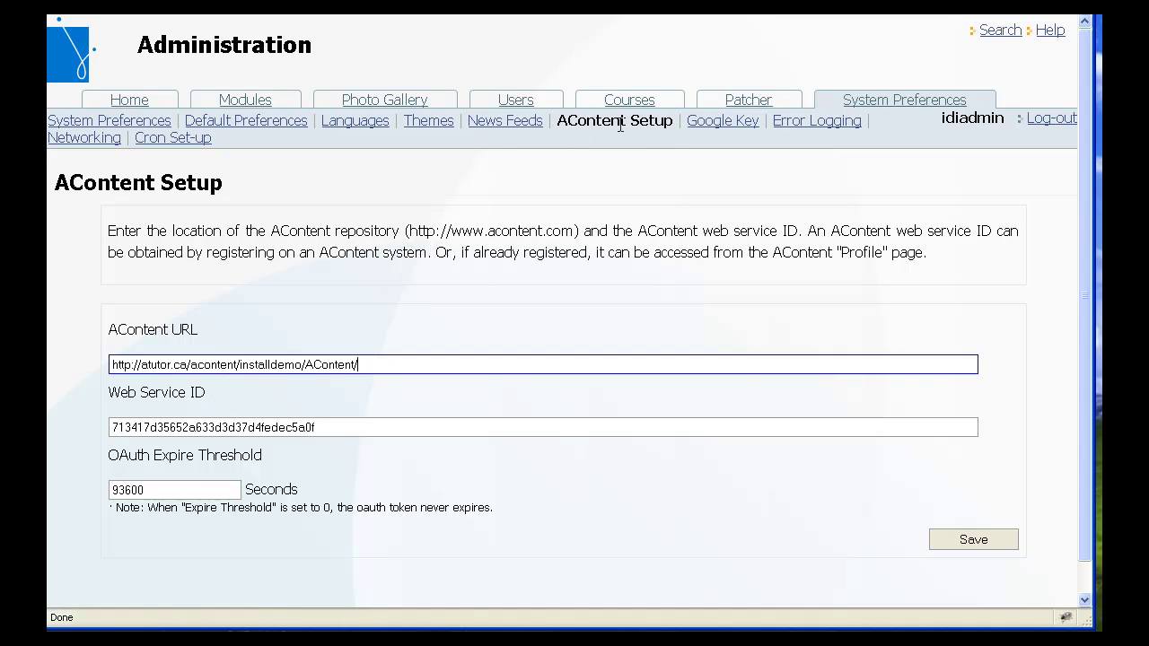
- Replace ATutor's AContent Web Service ID with the copied value and save the setup
{"action": "left_click_drag", "start_coordinate": [558, 122], "coordinate": [673, 123]}
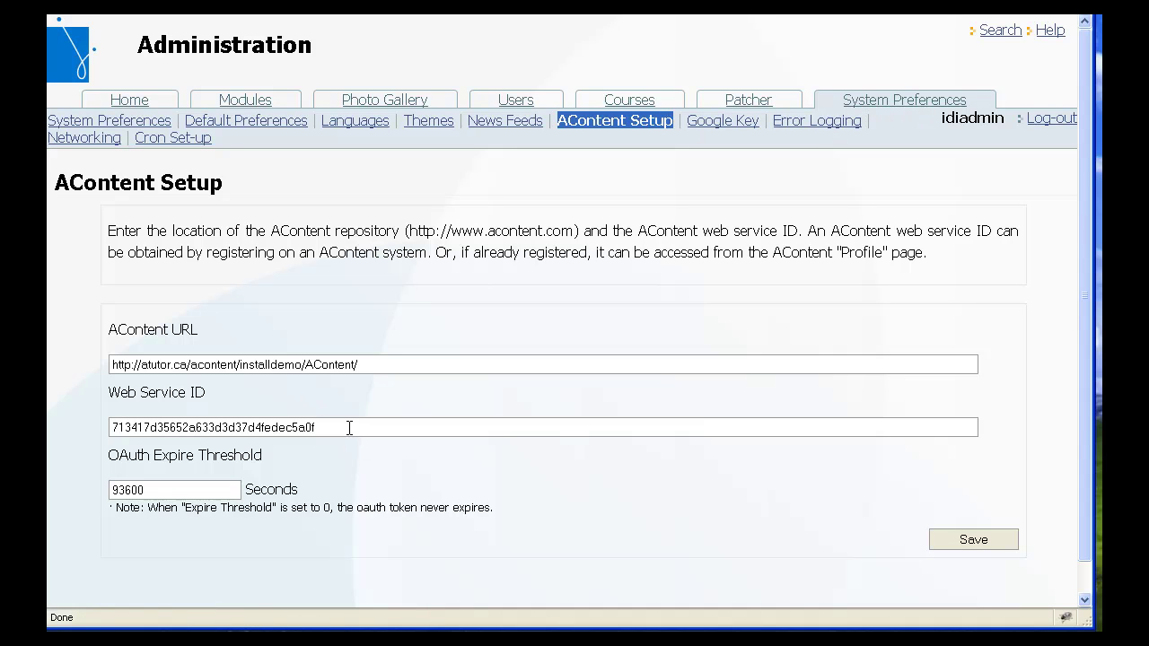
{"action": "left_click_drag", "start_coordinate": [349, 428], "coordinate": [77, 428]}
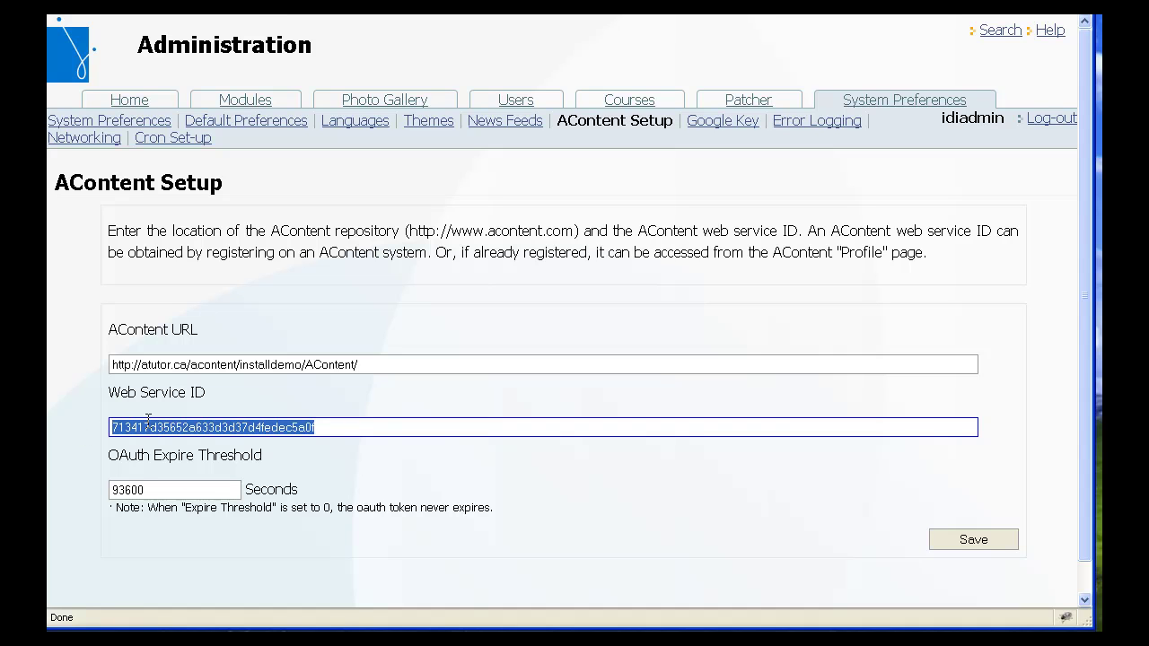
{"action": "right_click", "coordinate": [173, 433]}
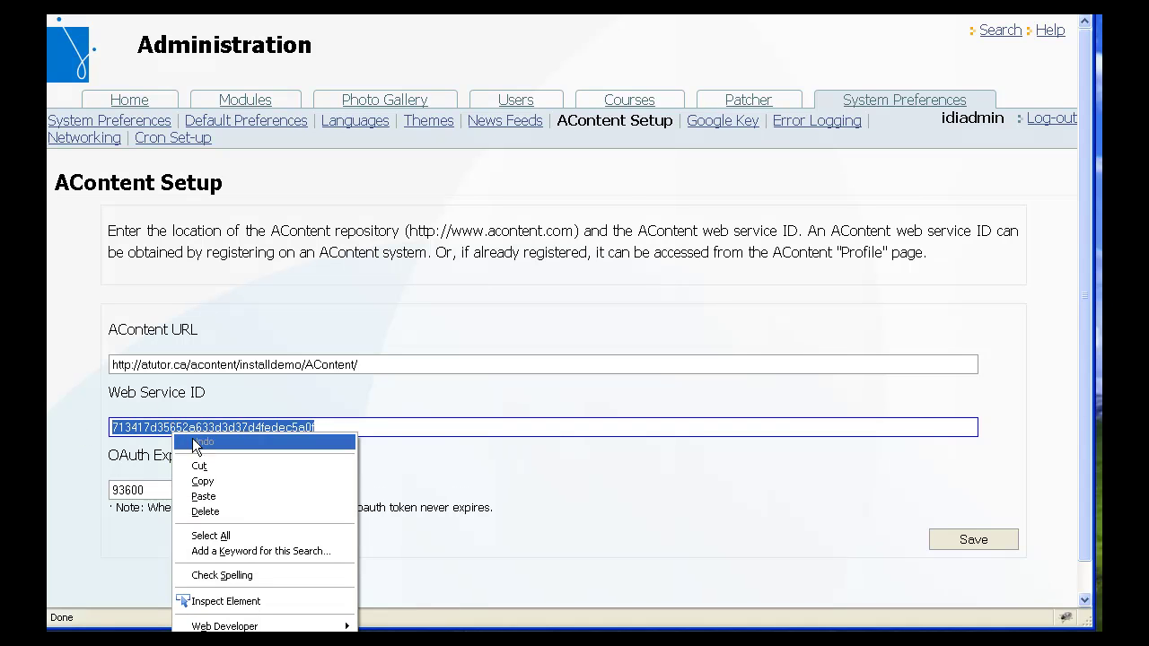
{"action": "left_click", "coordinate": [205, 496]}
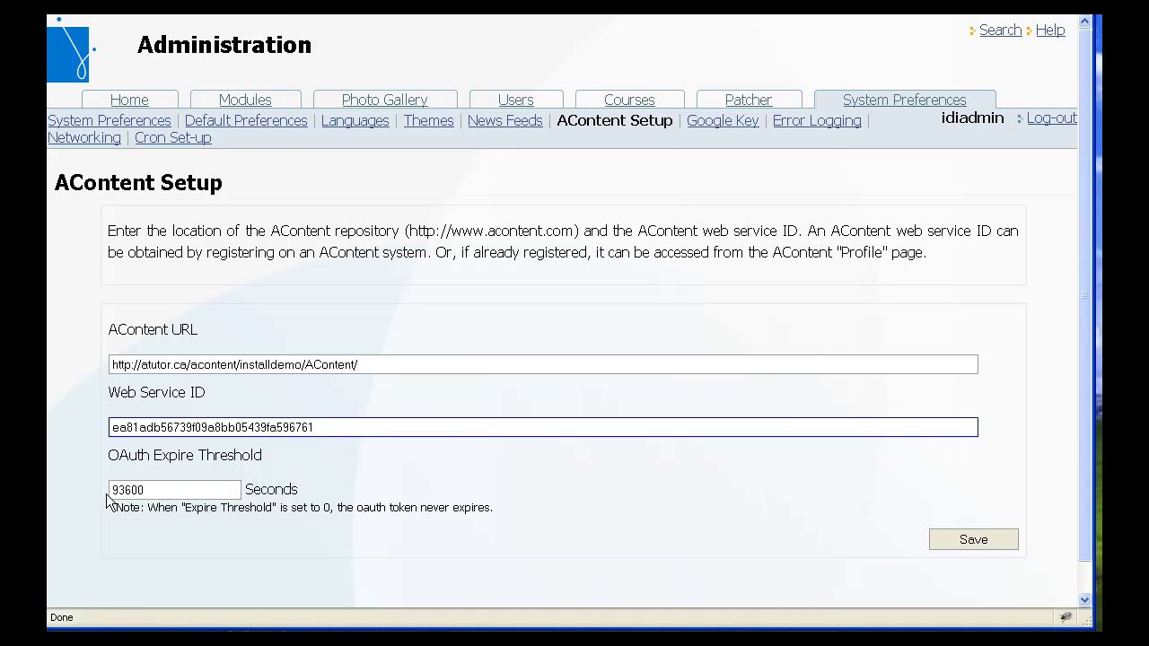
{"action": "left_click", "coordinate": [970, 540]}
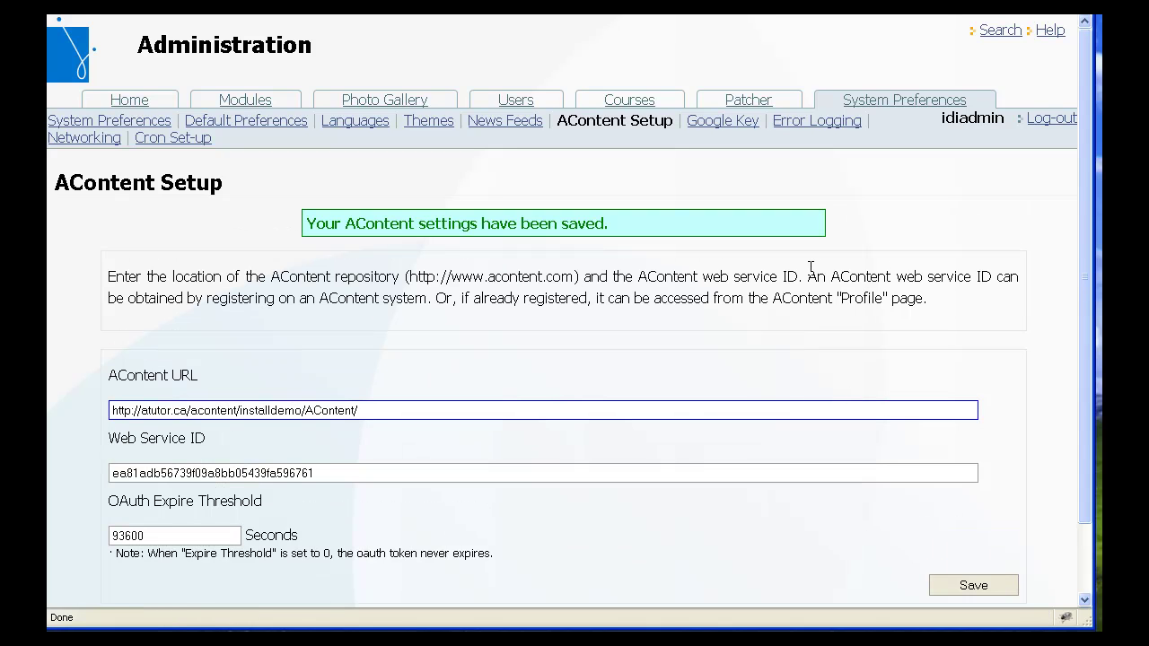
- Enter the Copy of Understanding Web Accessibility course from the Courses list
{"action": "left_click", "coordinate": [629, 102]}
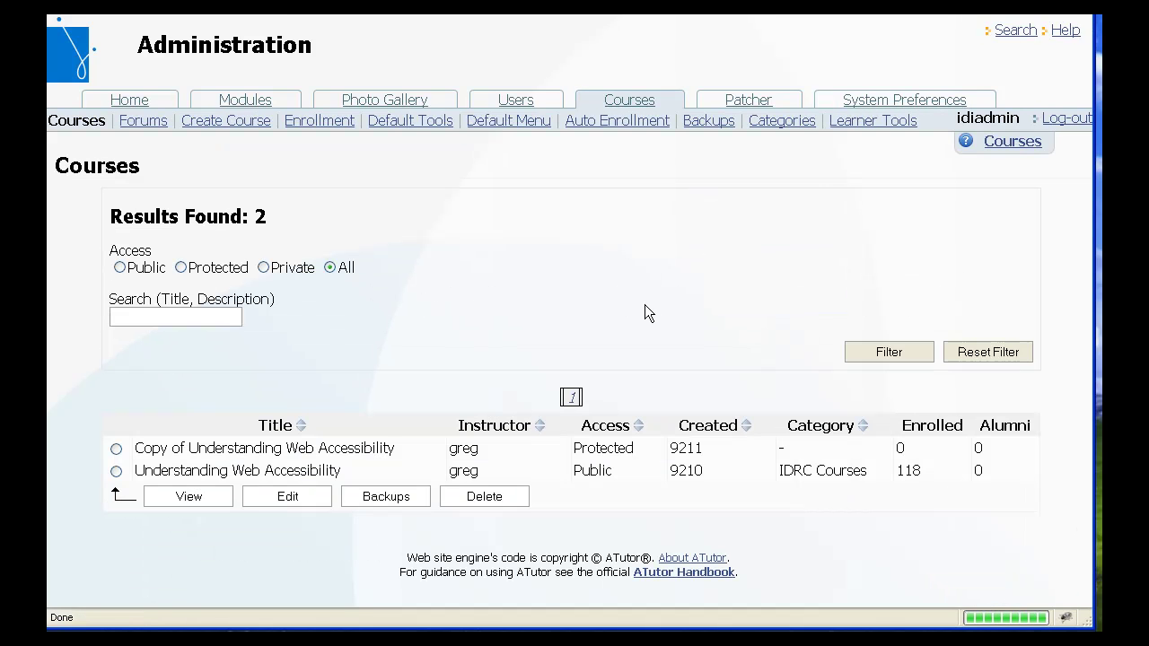
{"action": "left_click", "coordinate": [162, 448]}
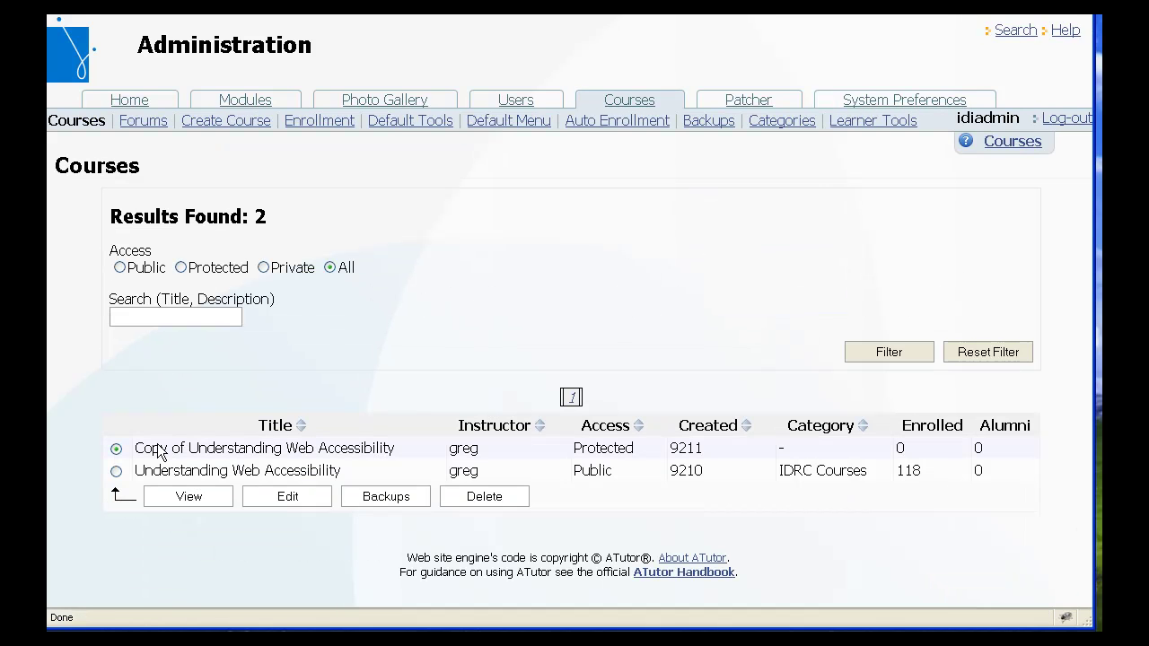
{"action": "left_click", "coordinate": [182, 496]}
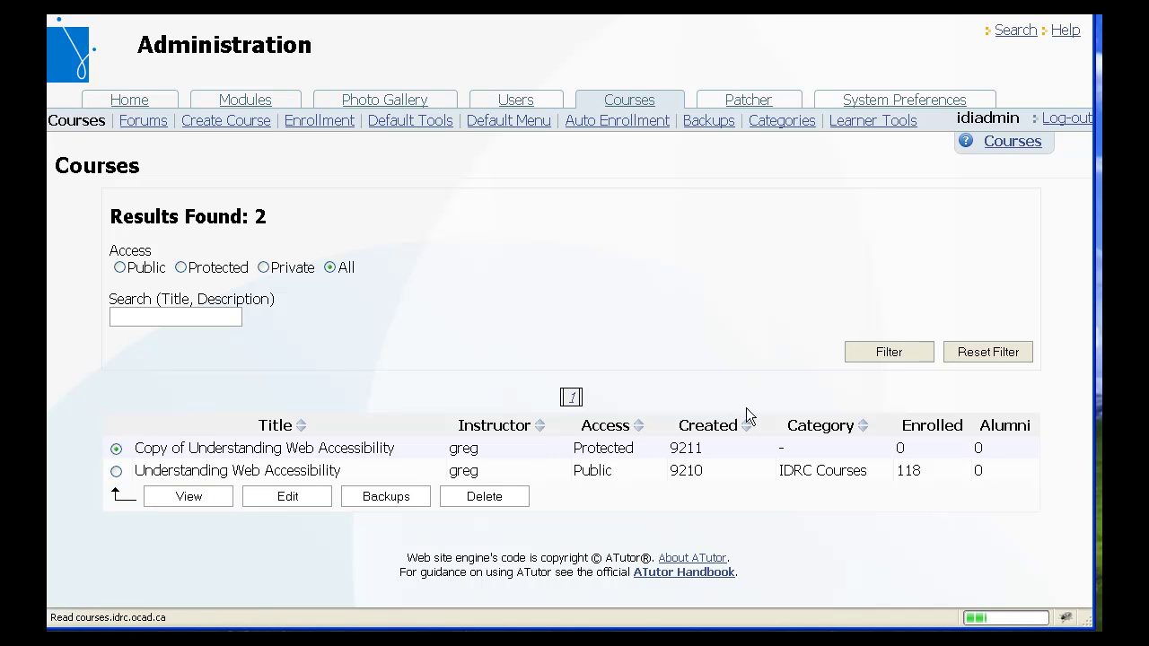
{"action": "left_click", "coordinate": [889, 283]}
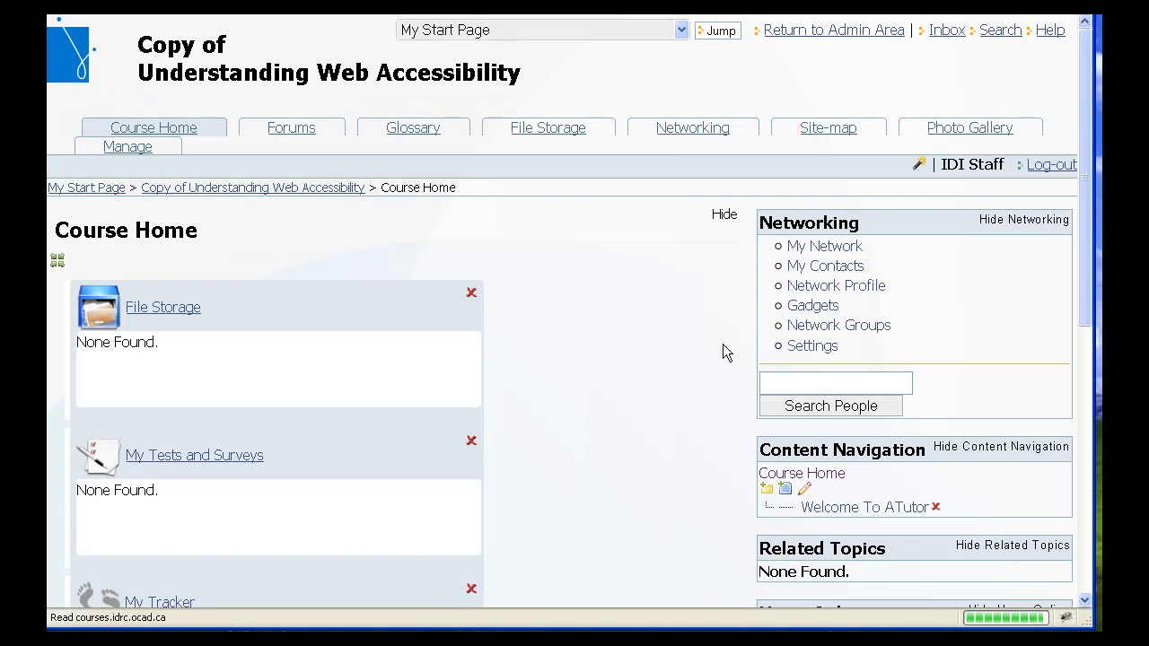
- Open the course's Manage page showing its Content tools, including AContent
{"action": "scroll", "coordinate": [723, 352], "scroll_direction": "down", "scroll_amount": 5}
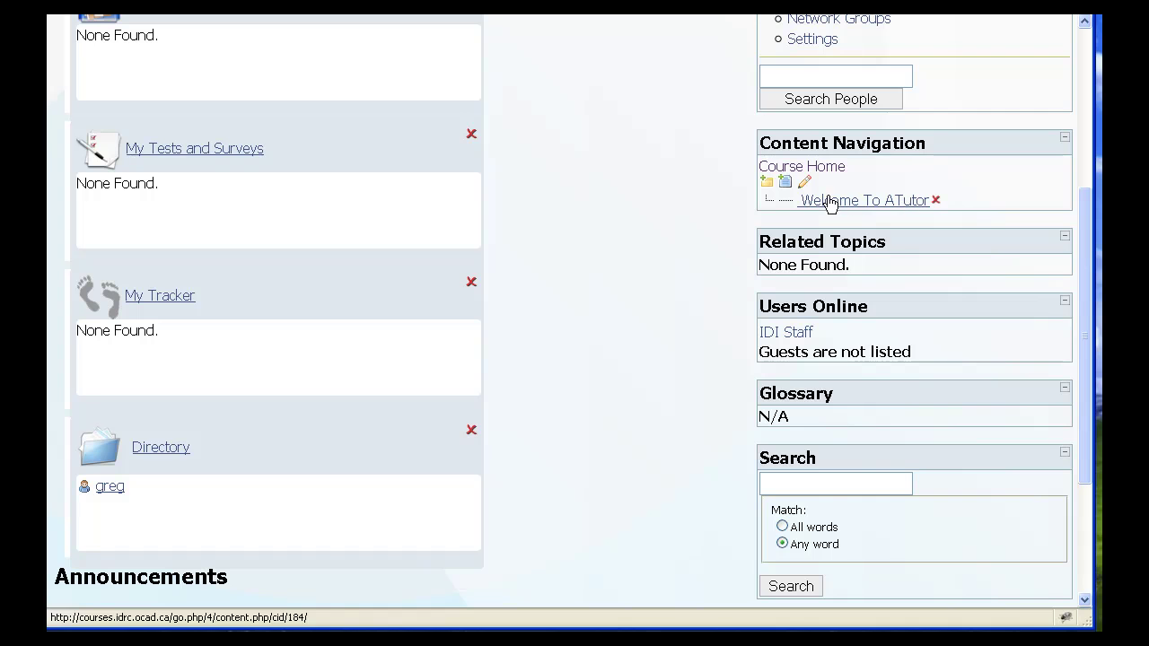
{"action": "scroll", "coordinate": [647, 325], "scroll_direction": "up", "scroll_amount": 3}
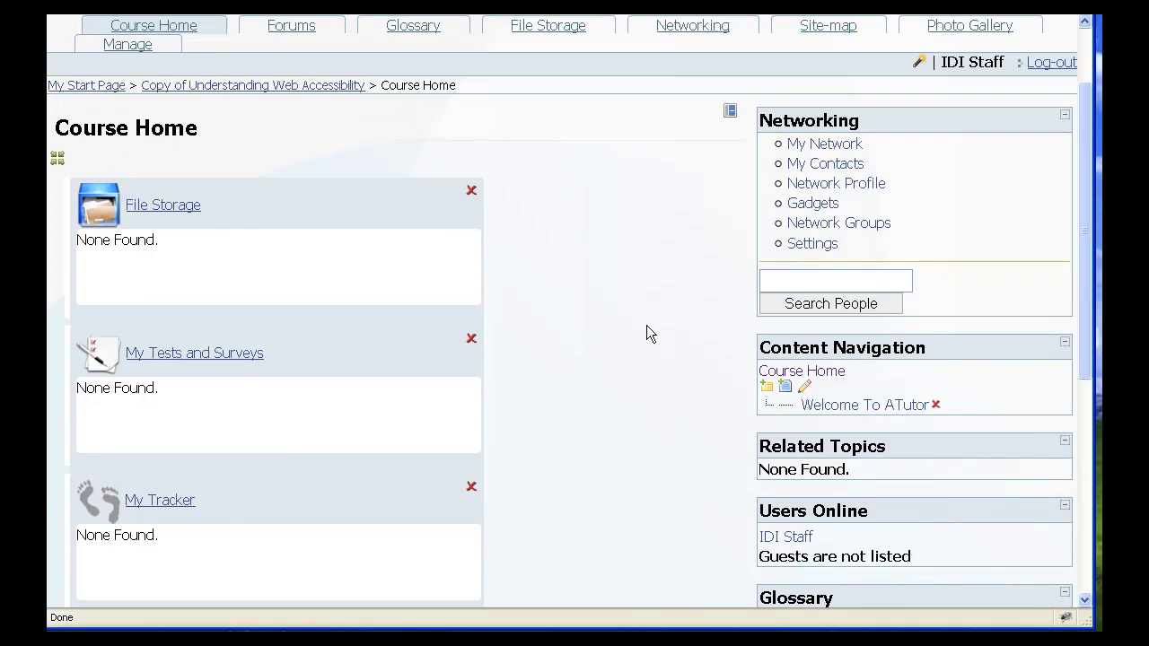
{"action": "scroll", "coordinate": [646, 325], "scroll_direction": "up", "scroll_amount": 2}
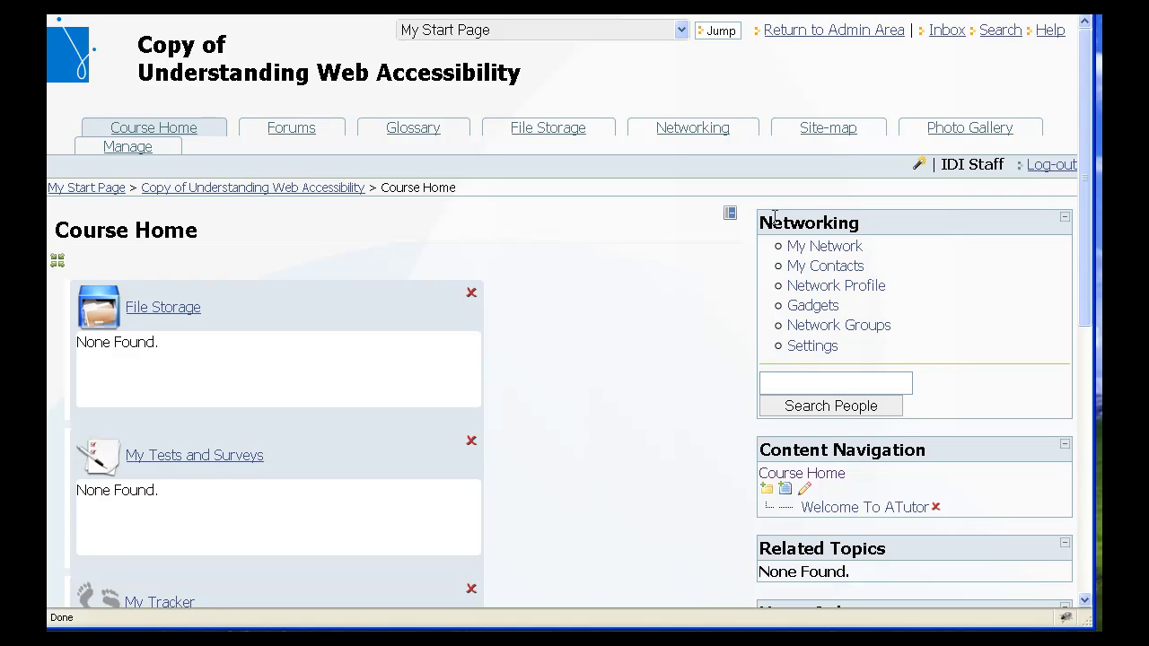
{"action": "left_click", "coordinate": [128, 148]}
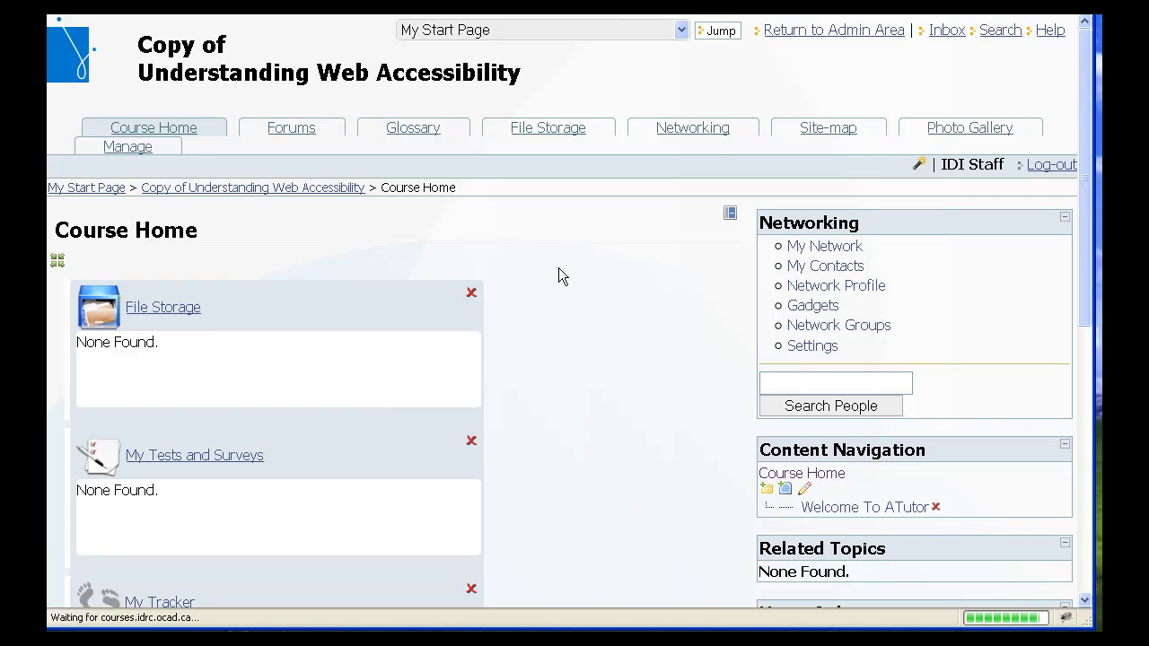
{"action": "scroll", "coordinate": [496, 273], "scroll_direction": "down", "scroll_amount": 4}
{"action": "scroll", "coordinate": [494, 274], "scroll_direction": "down", "scroll_amount": 2}
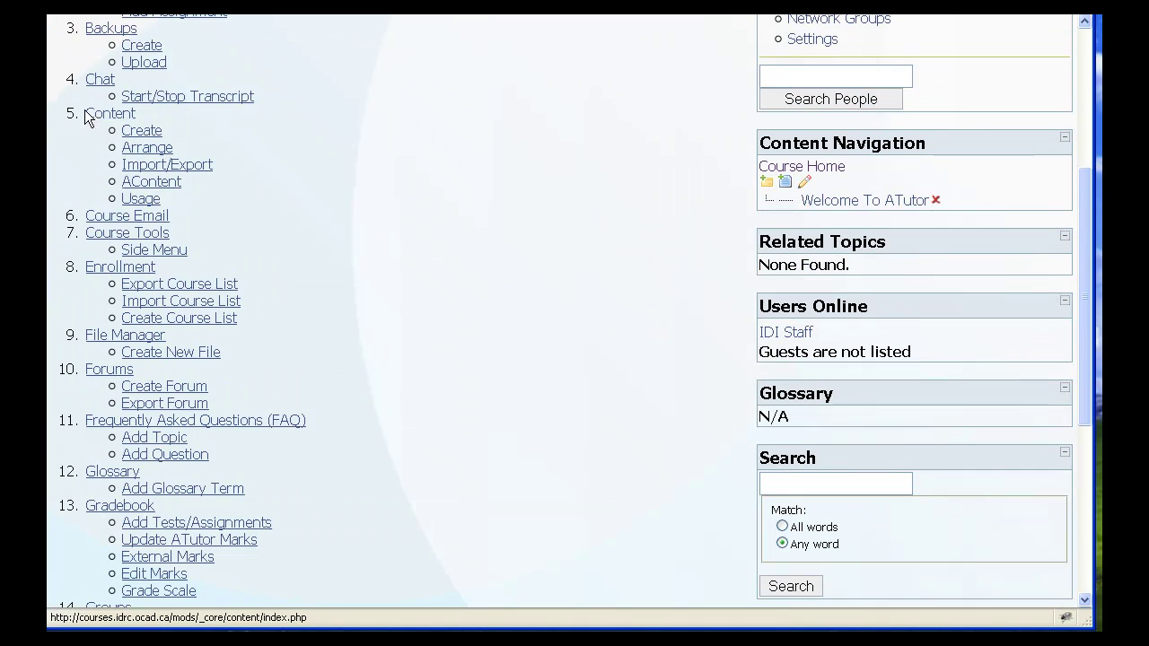
- Search the AContent repository for 'accessibility' and open the Principle 1: Perceivable import page
{"action": "left_click", "coordinate": [148, 183]}
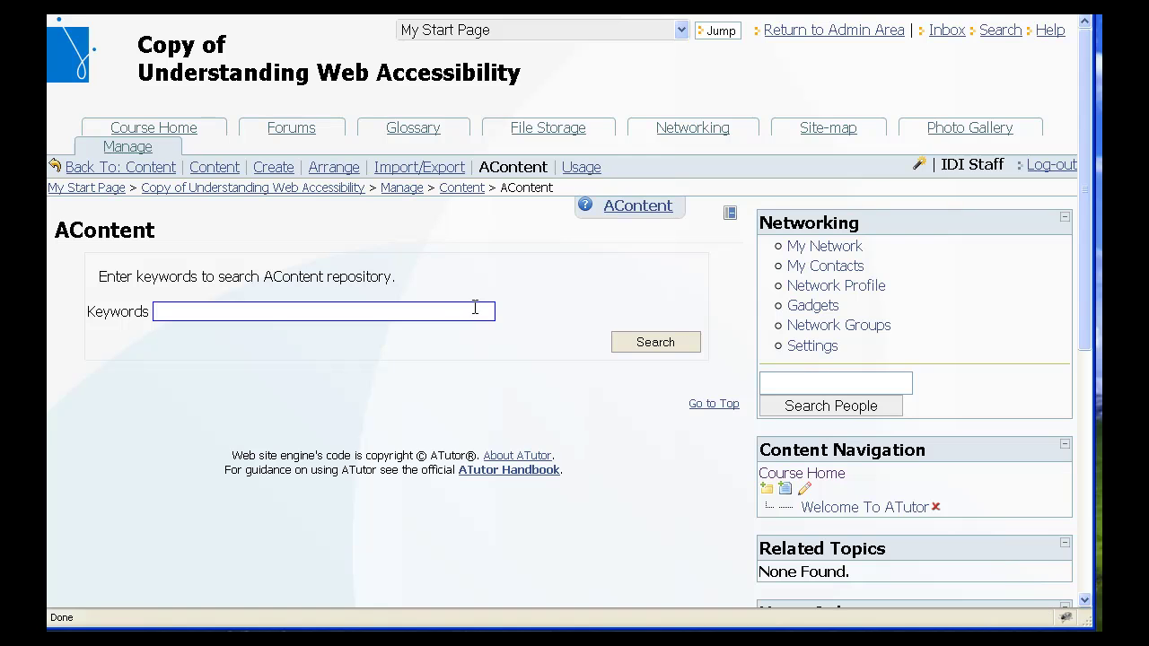
{"action": "left_click", "coordinate": [170, 312]}
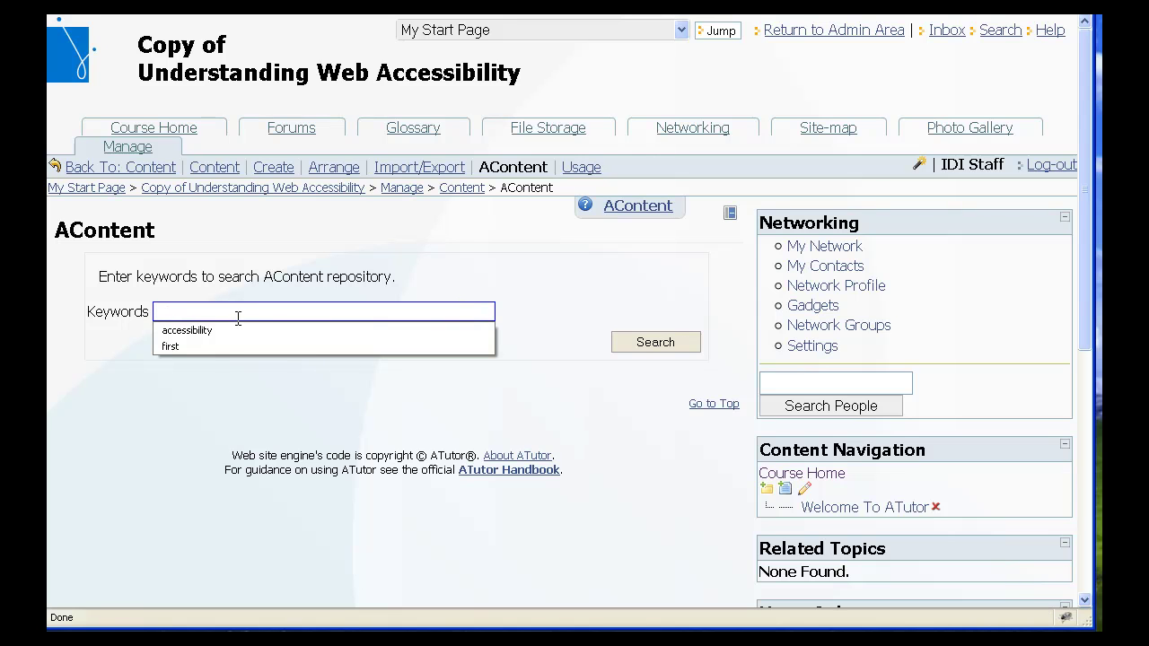
{"action": "left_click", "coordinate": [199, 332]}
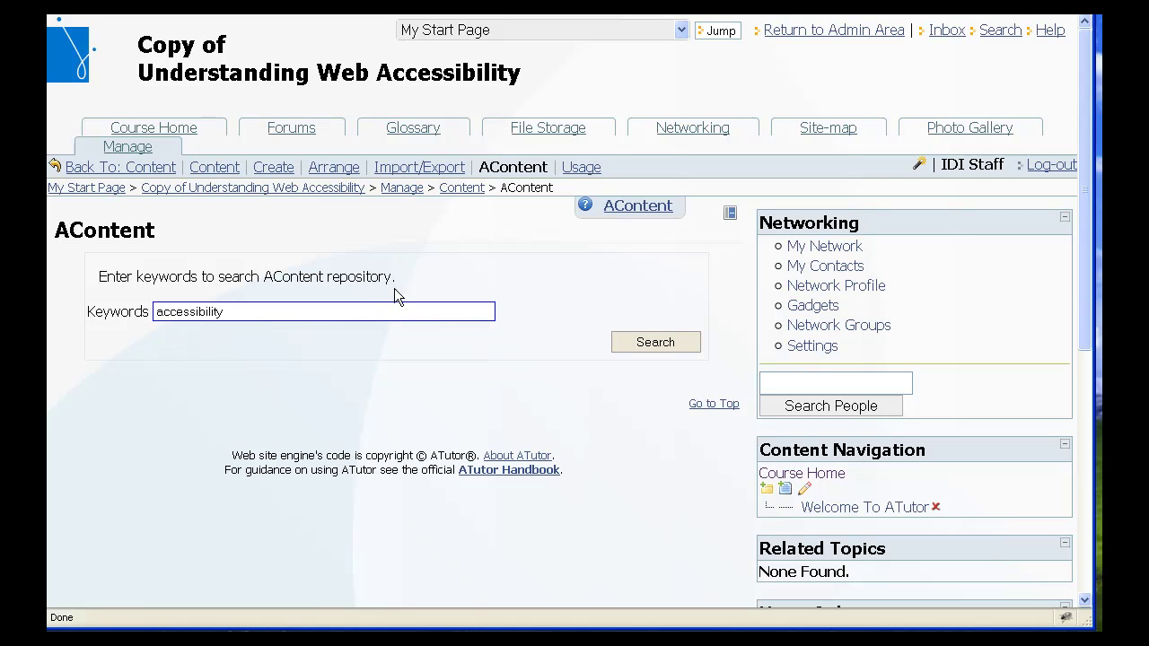
{"action": "left_click", "coordinate": [645, 345]}
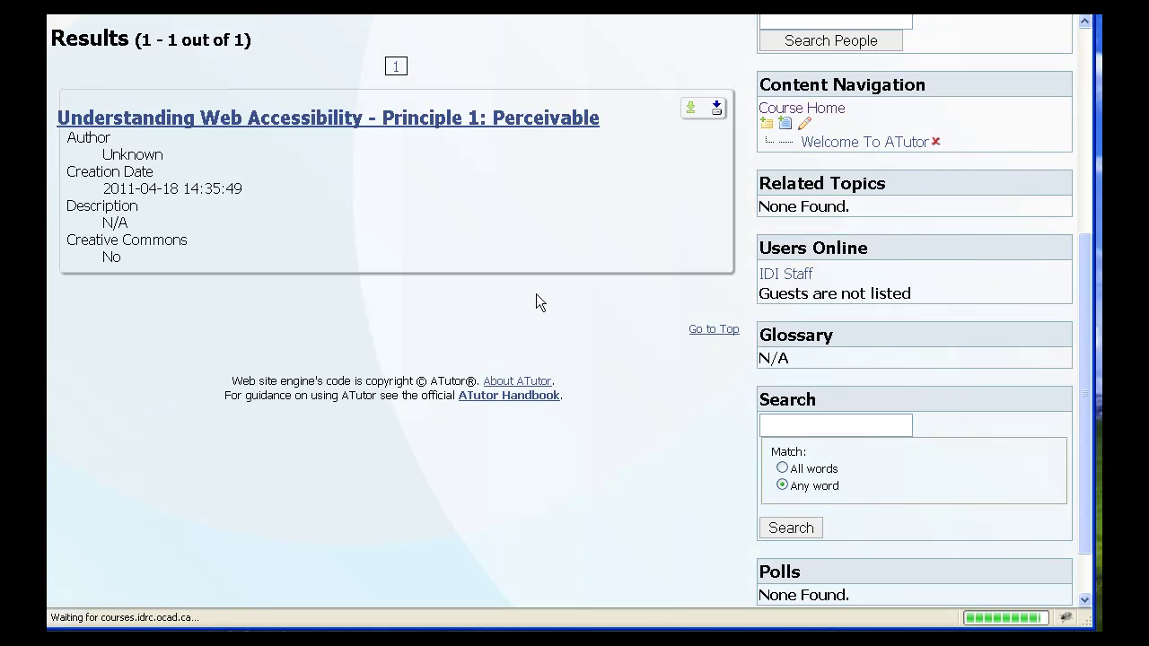
{"action": "scroll", "coordinate": [555, 285], "scroll_direction": "up", "scroll_amount": 1}
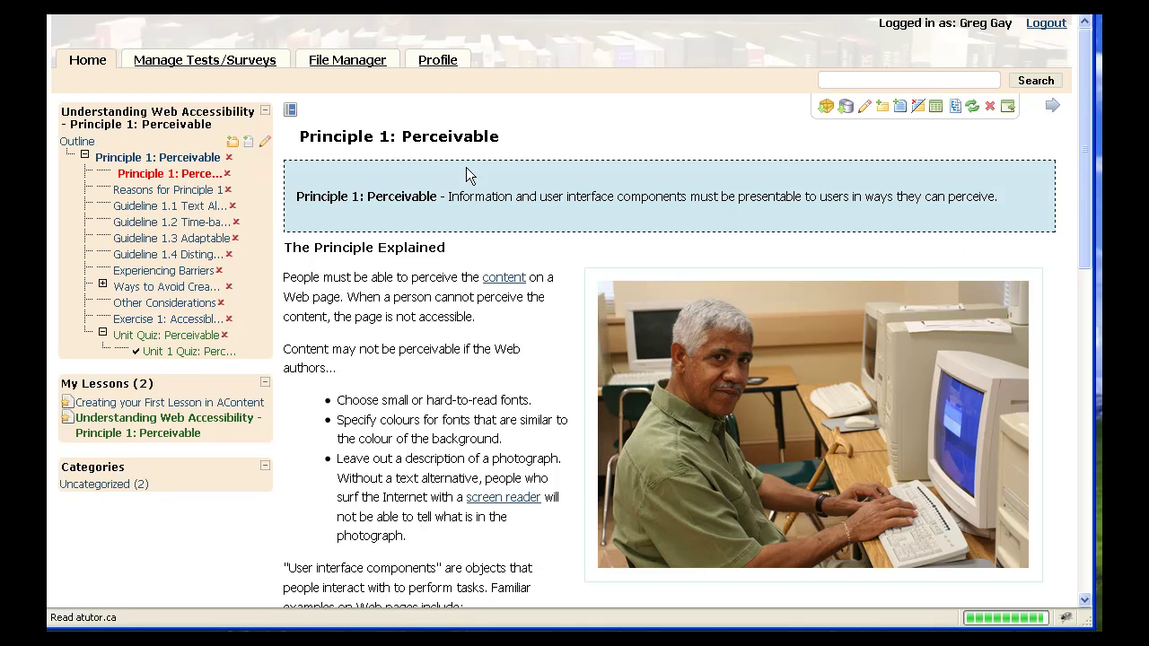
{"action": "key", "text": "alt+Left"}
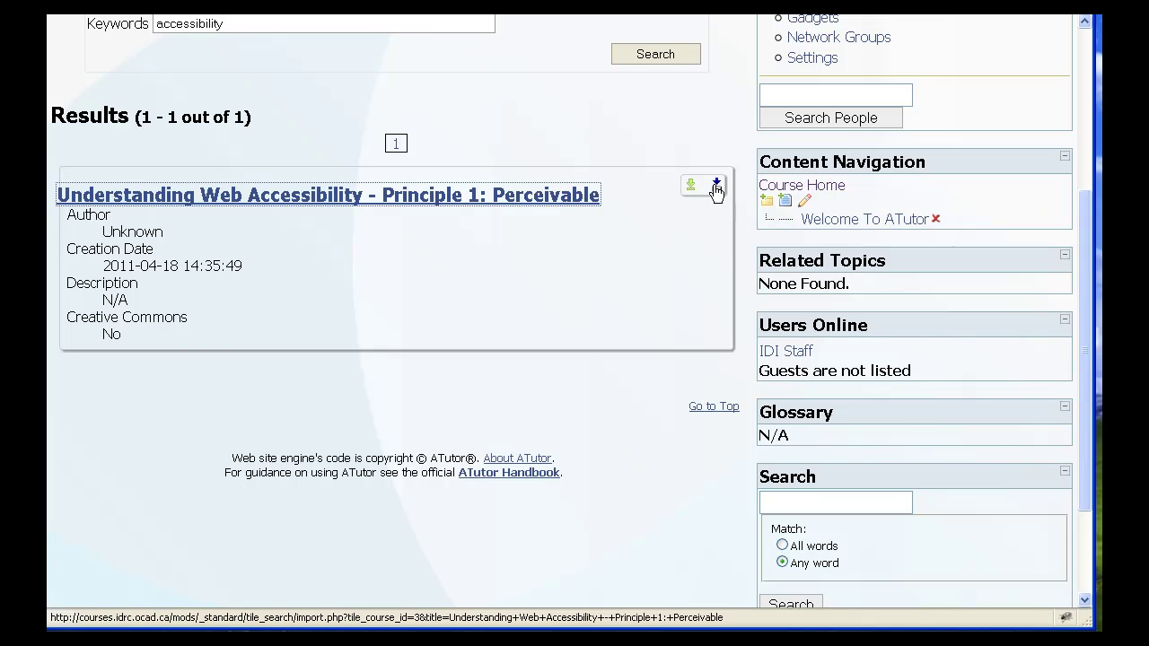
{"action": "key", "text": "Return"}
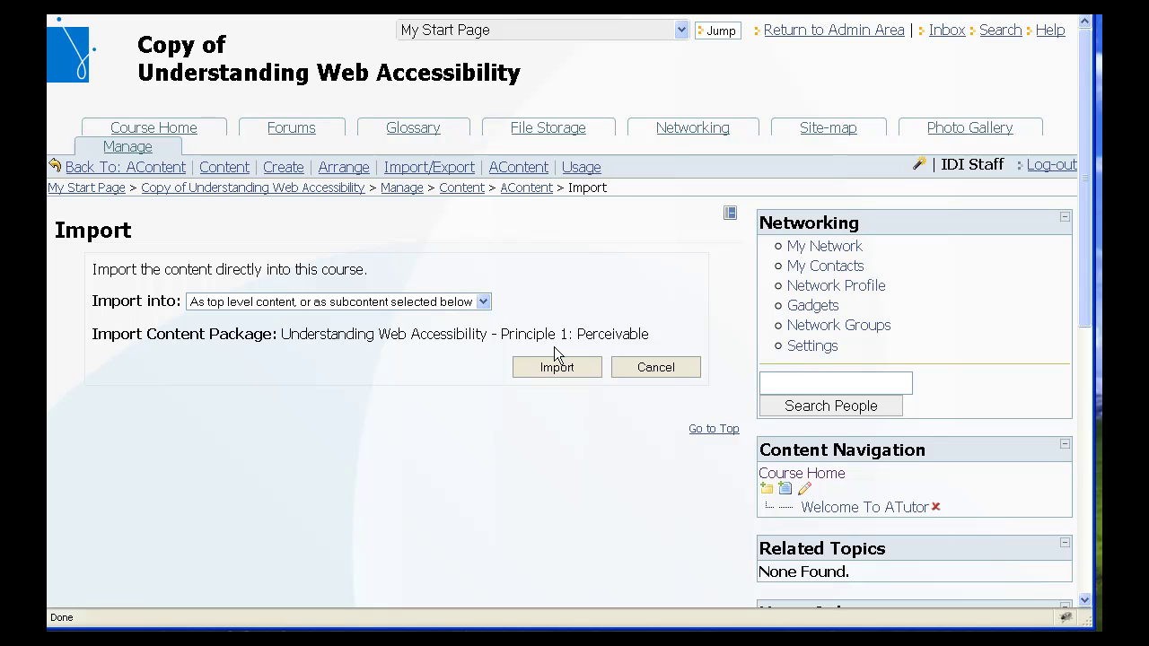
- Import the Principle 1: Perceivable lesson into the course and open its new folder
{"action": "left_click", "coordinate": [552, 375]}
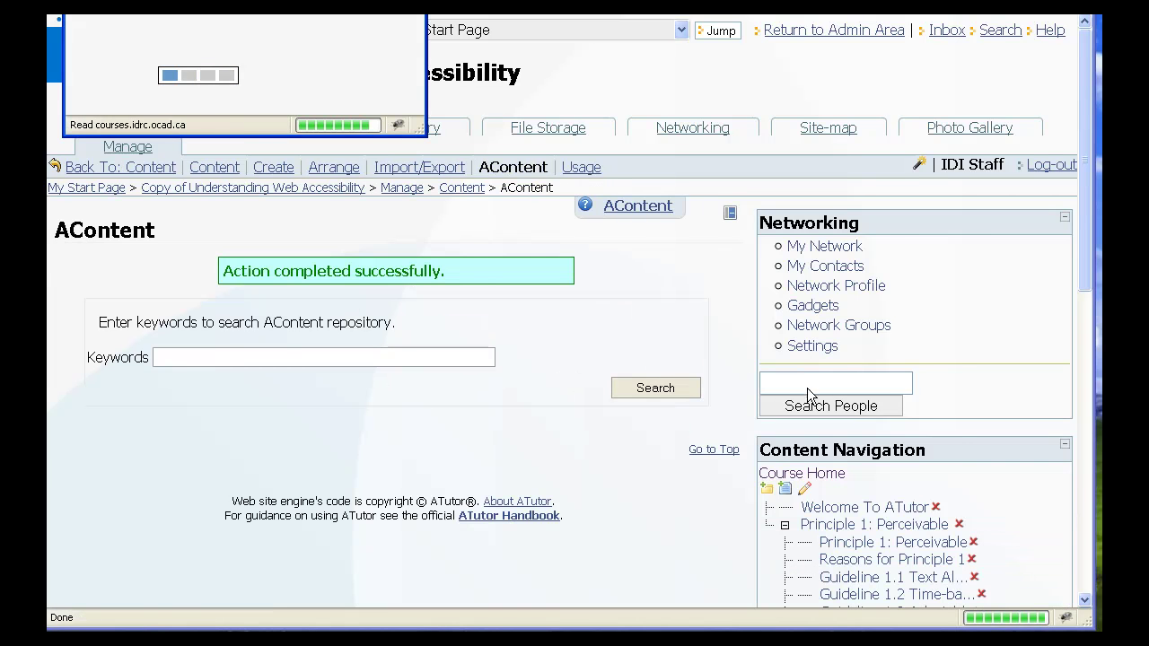
{"action": "scroll", "coordinate": [963, 399], "scroll_direction": "down", "scroll_amount": 5}
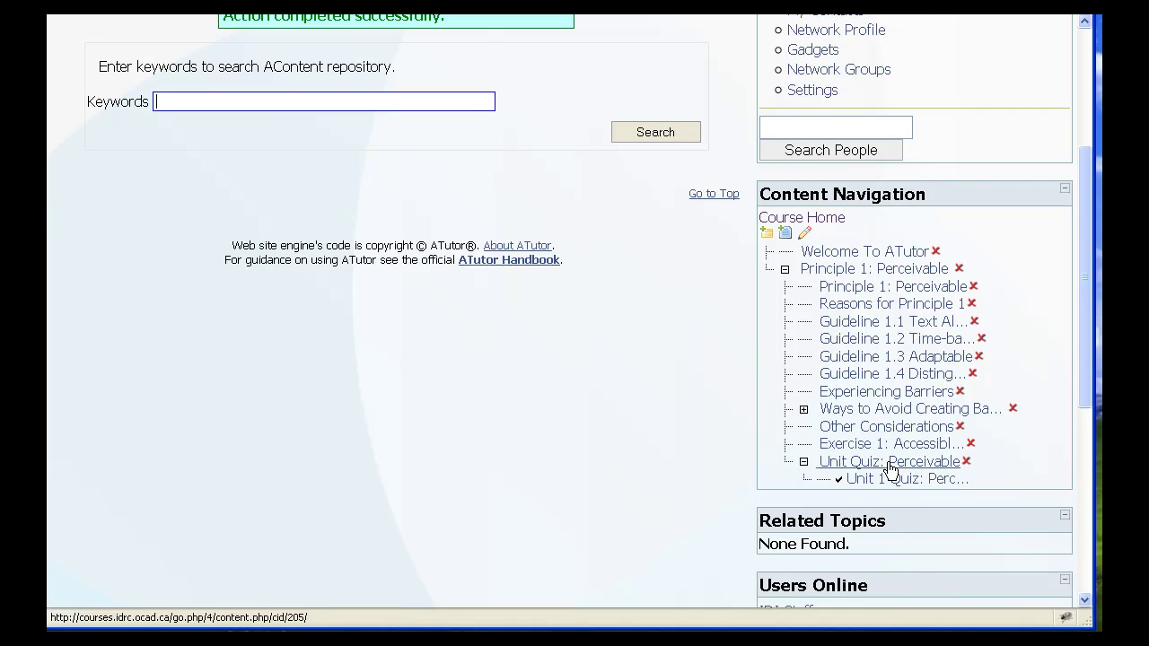
{"action": "left_click", "coordinate": [900, 272]}
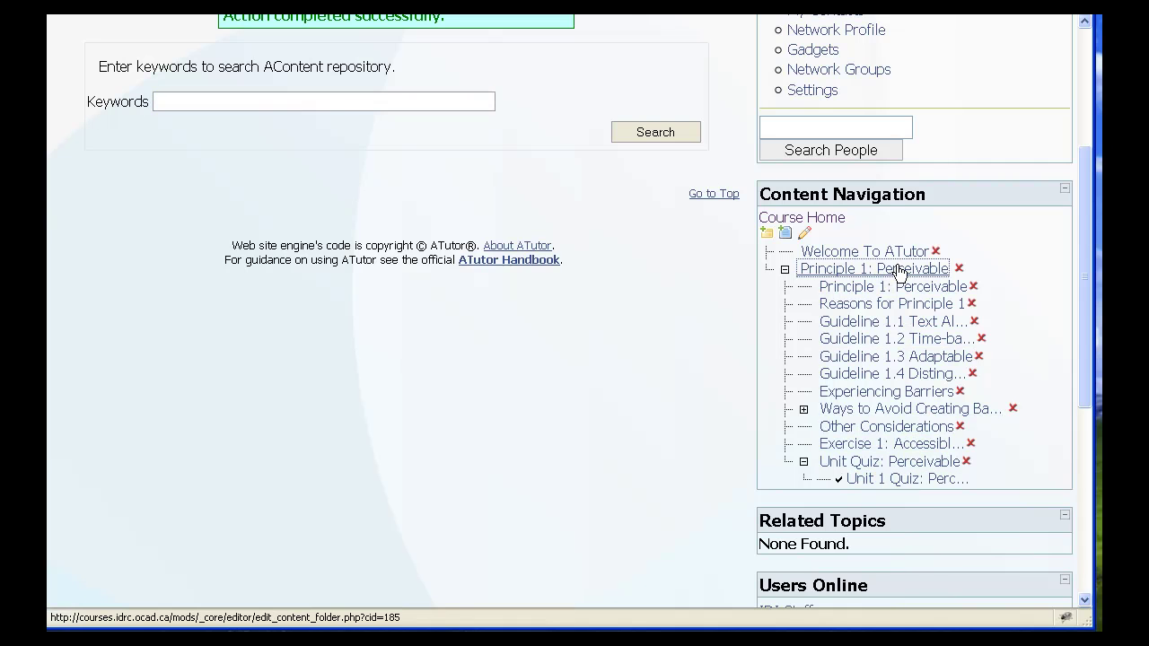
{"action": "left_click", "coordinate": [954, 445]}
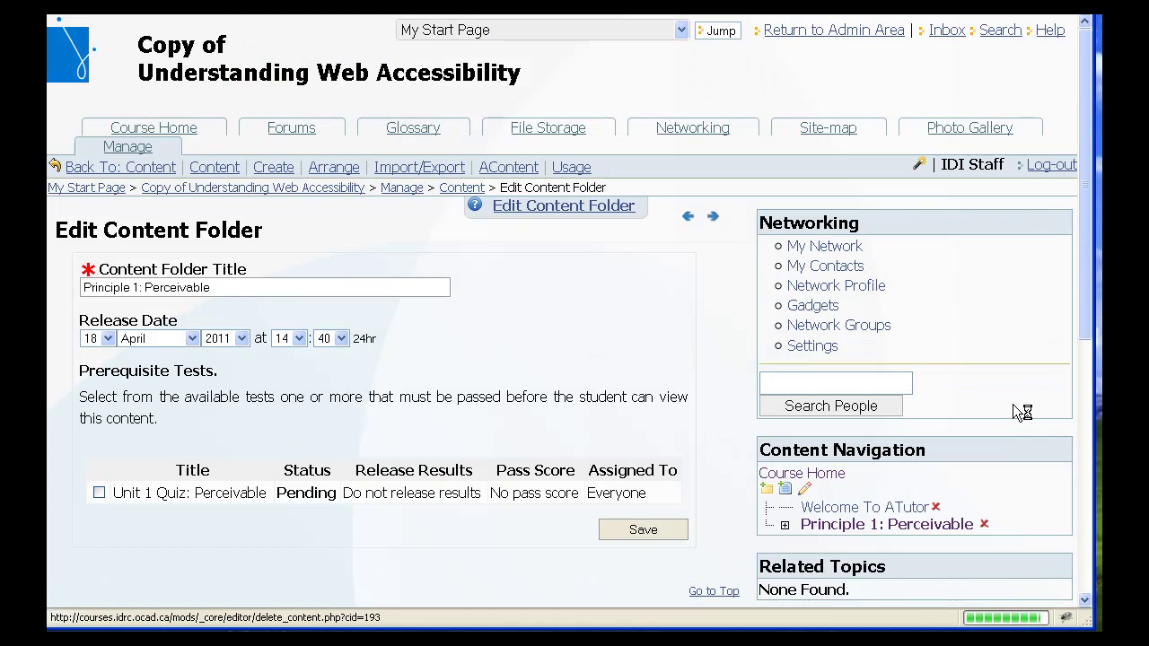
- Review the first imported Principle 1: Perceivable page and the Unit 1 quiz
{"action": "scroll", "coordinate": [943, 431], "scroll_direction": "down", "scroll_amount": 2}
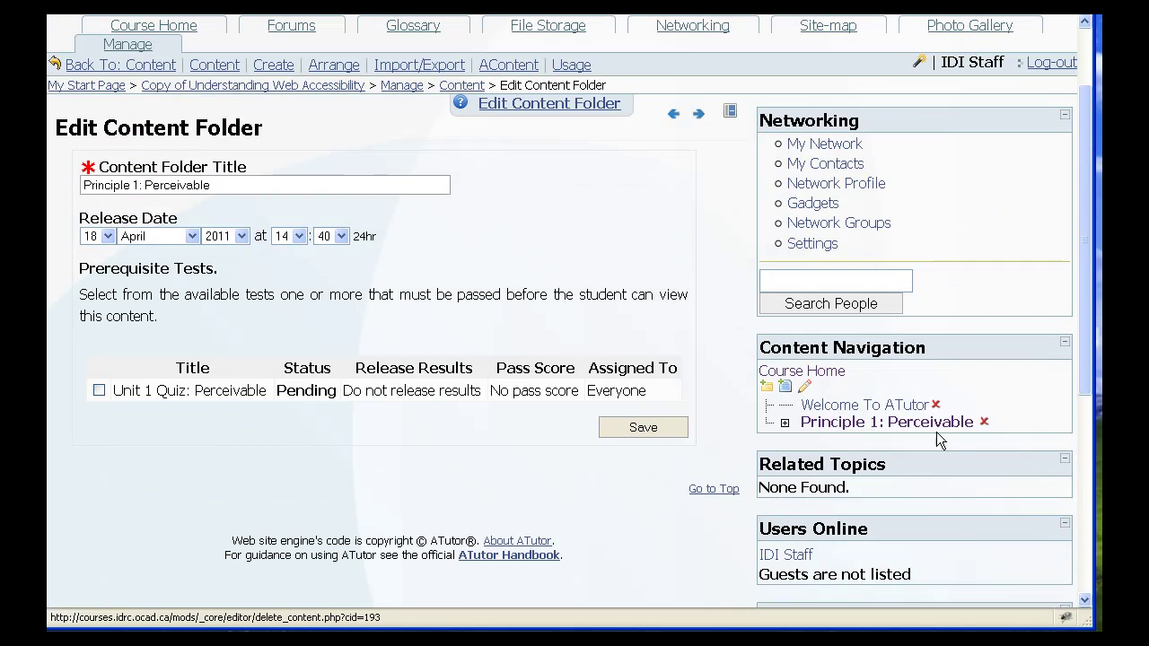
{"action": "left_click", "coordinate": [785, 423]}
{"action": "left_click", "coordinate": [889, 440]}
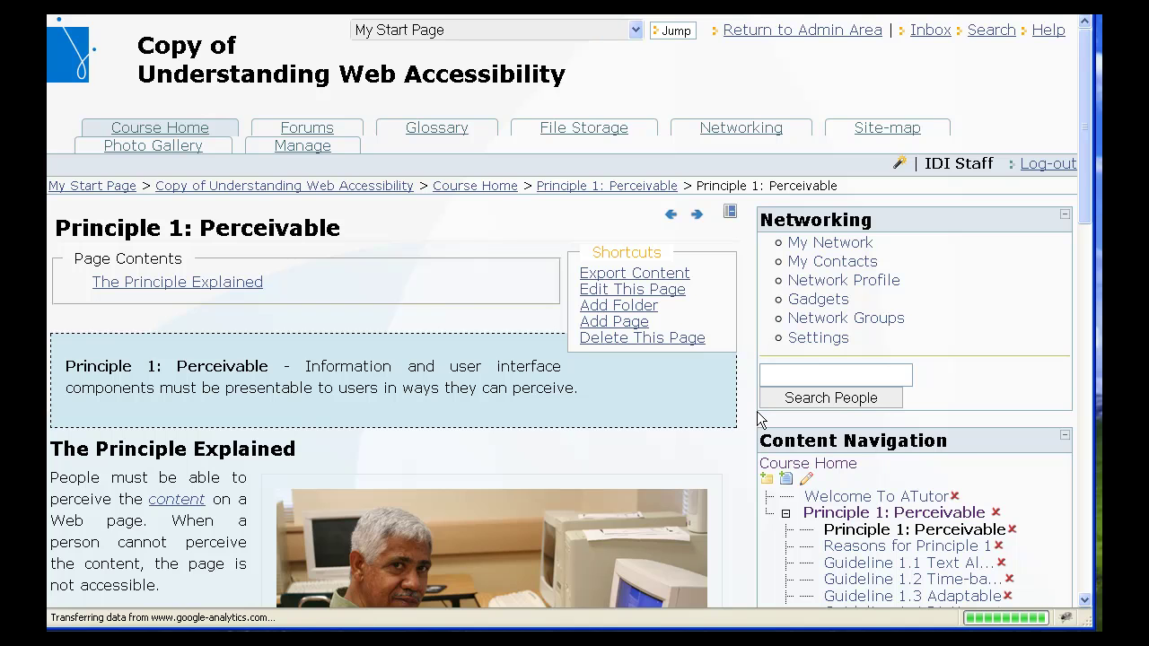
{"action": "scroll", "coordinate": [713, 431], "scroll_direction": "down", "scroll_amount": 5}
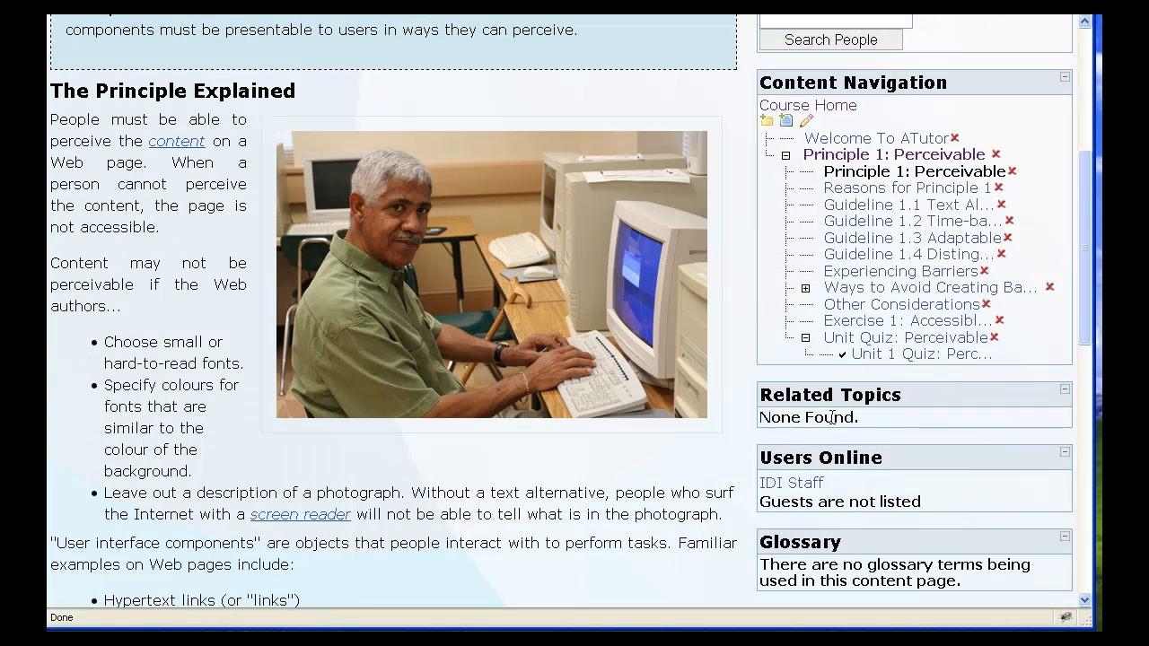
{"action": "left_click", "coordinate": [924, 355]}
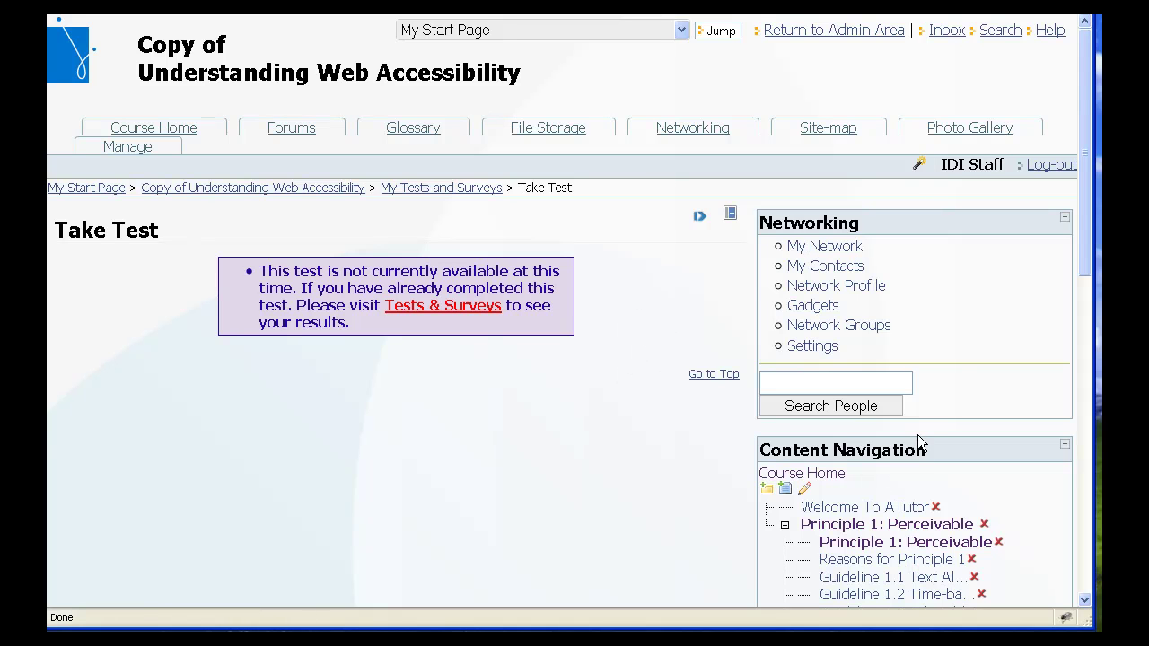
{"action": "scroll", "coordinate": [917, 440], "scroll_direction": "down", "scroll_amount": 5}
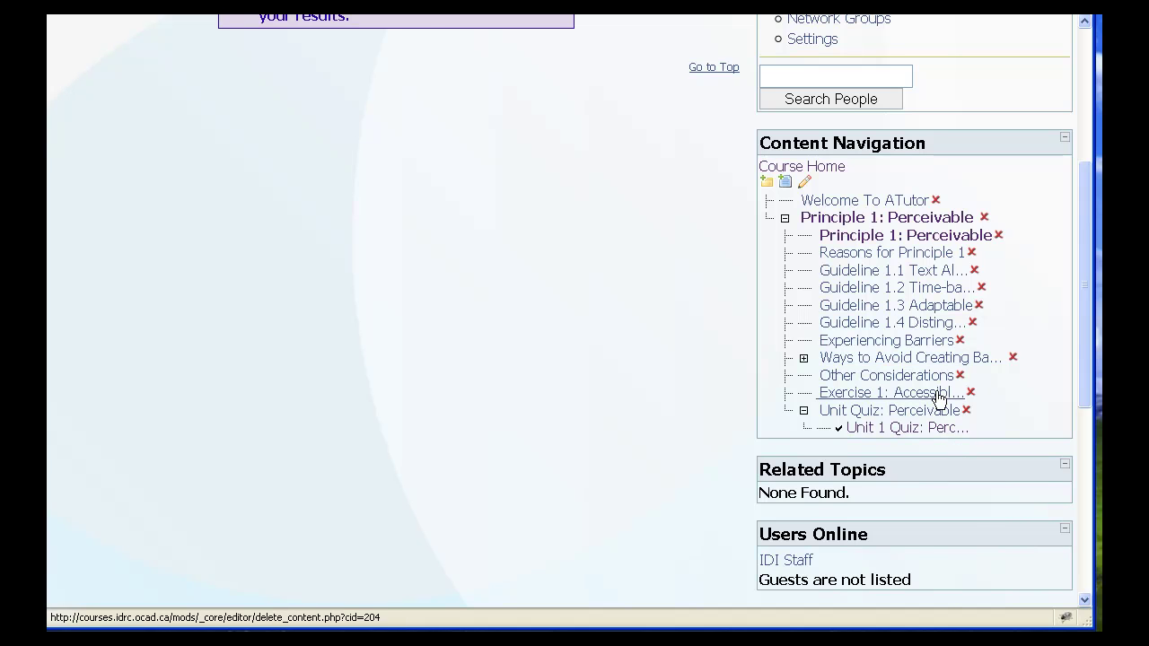
{"action": "scroll", "coordinate": [668, 374], "scroll_direction": "up", "scroll_amount": 5}
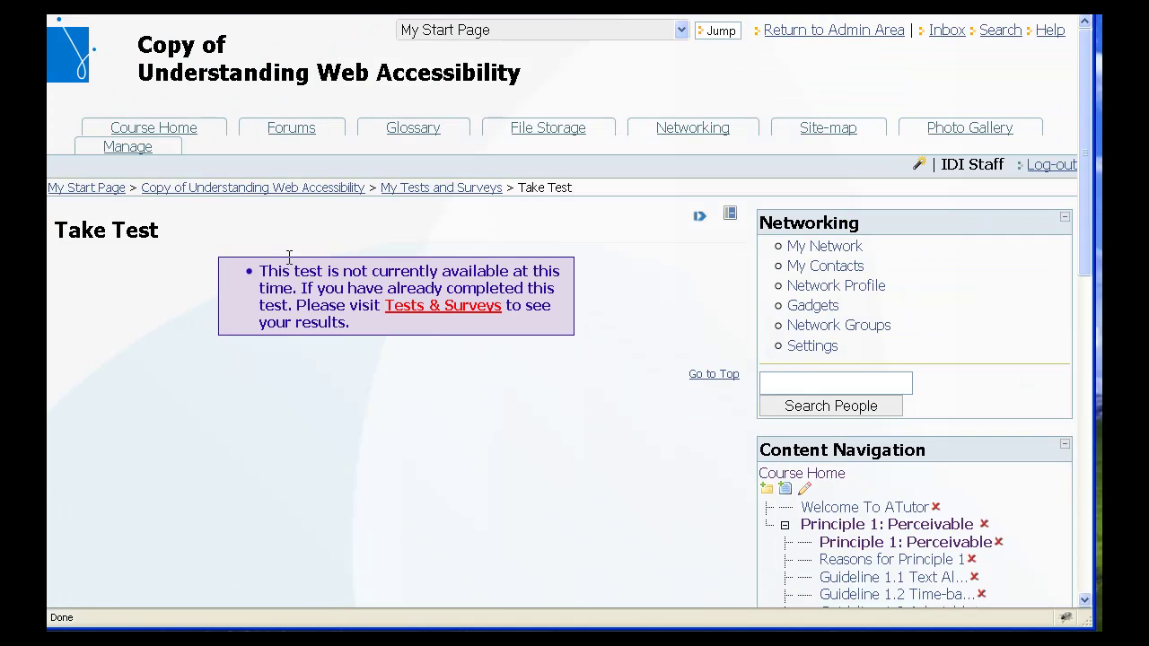
{"action": "left_click", "coordinate": [124, 149]}
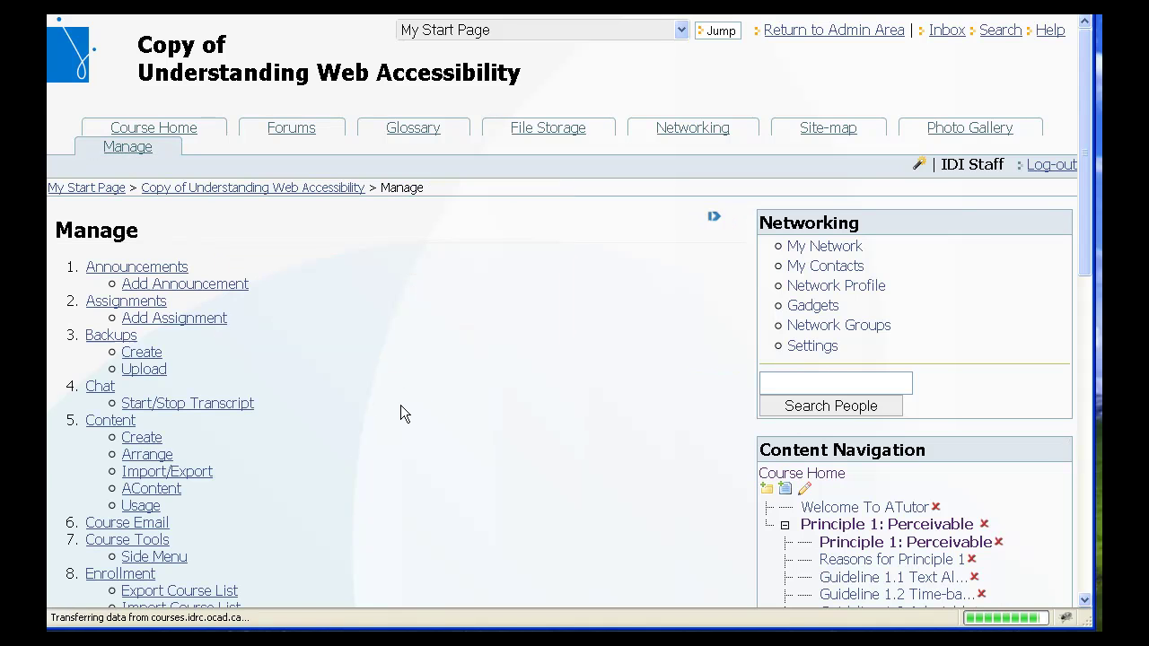
- From Import/Export, send chapter Principle 1: Perceivable as a Common Cartridge to the AContent repository
{"action": "scroll", "coordinate": [338, 404], "scroll_direction": "down", "scroll_amount": 2}
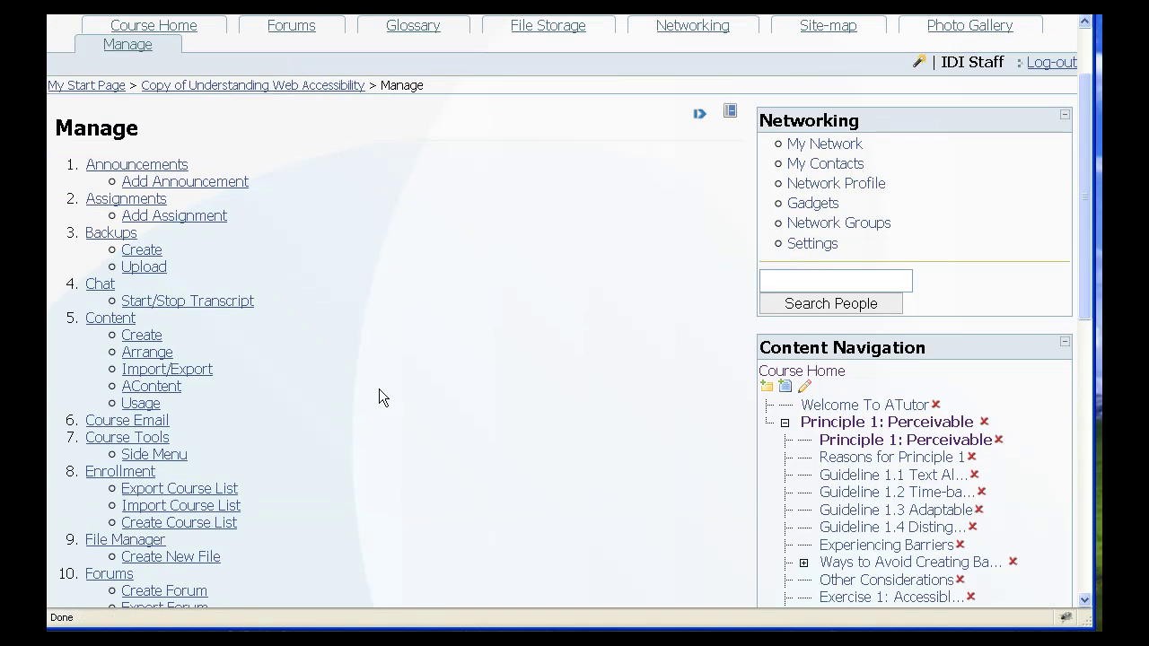
{"action": "left_click", "coordinate": [179, 371]}
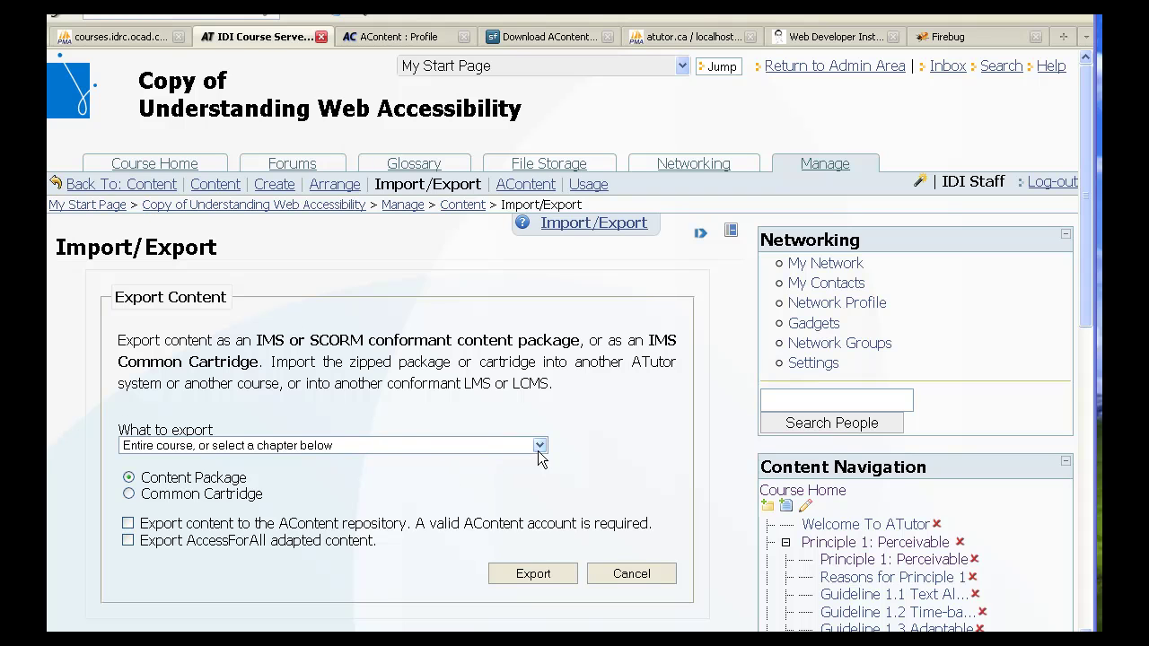
{"action": "left_click", "coordinate": [541, 448]}
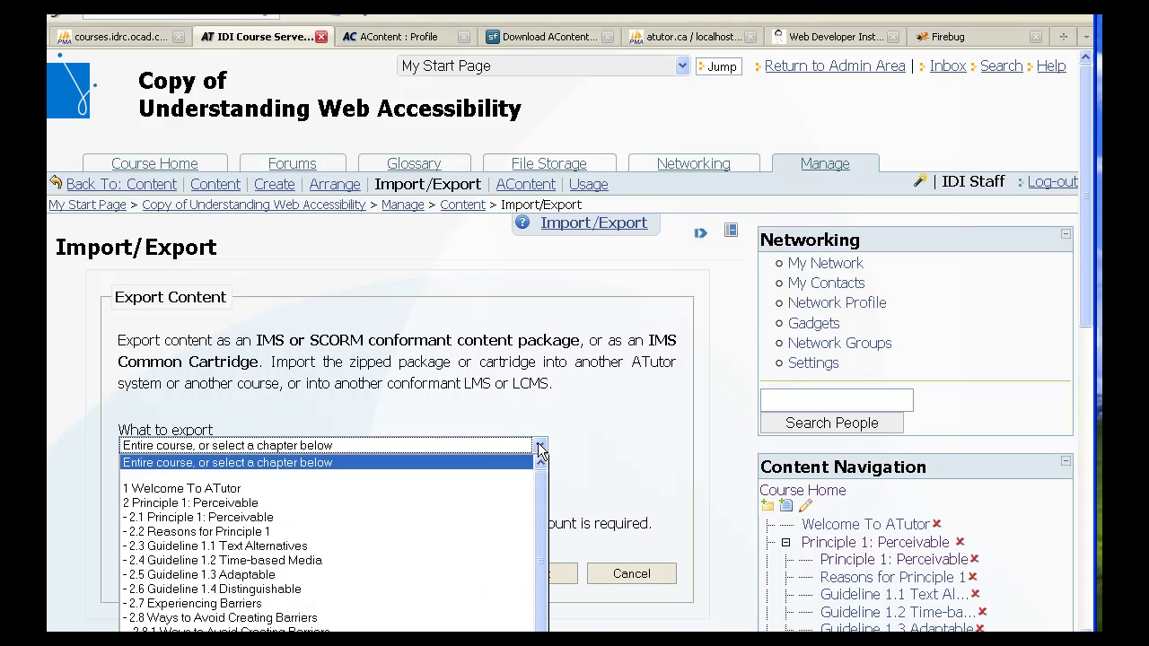
{"action": "left_click", "coordinate": [244, 503]}
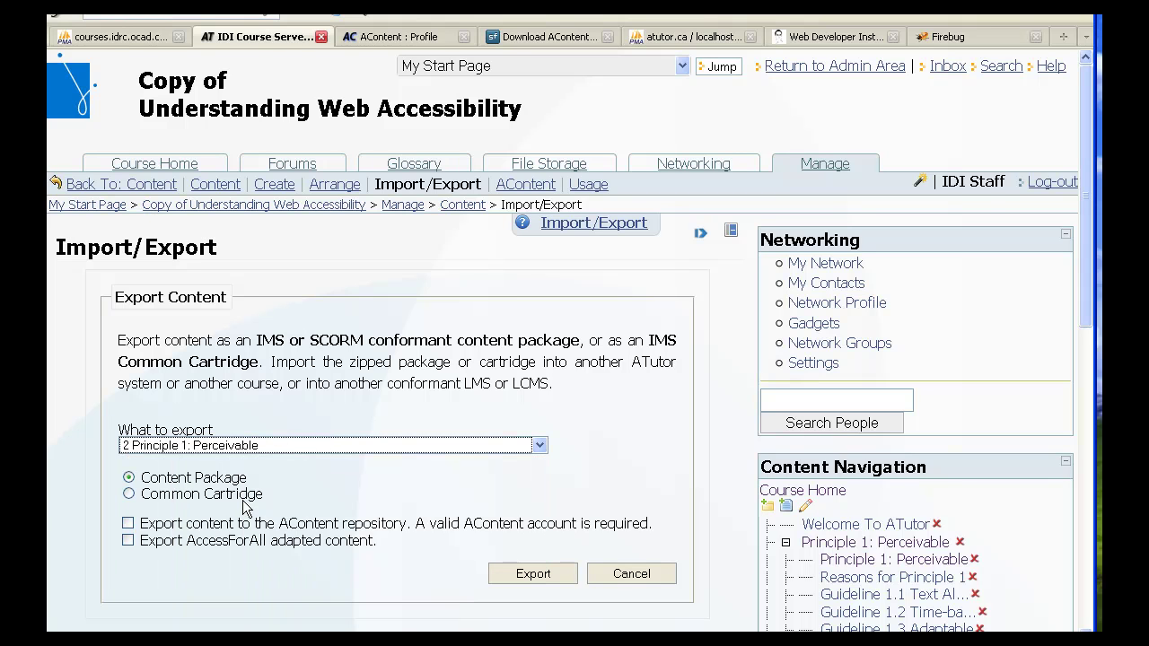
{"action": "left_click", "coordinate": [161, 498]}
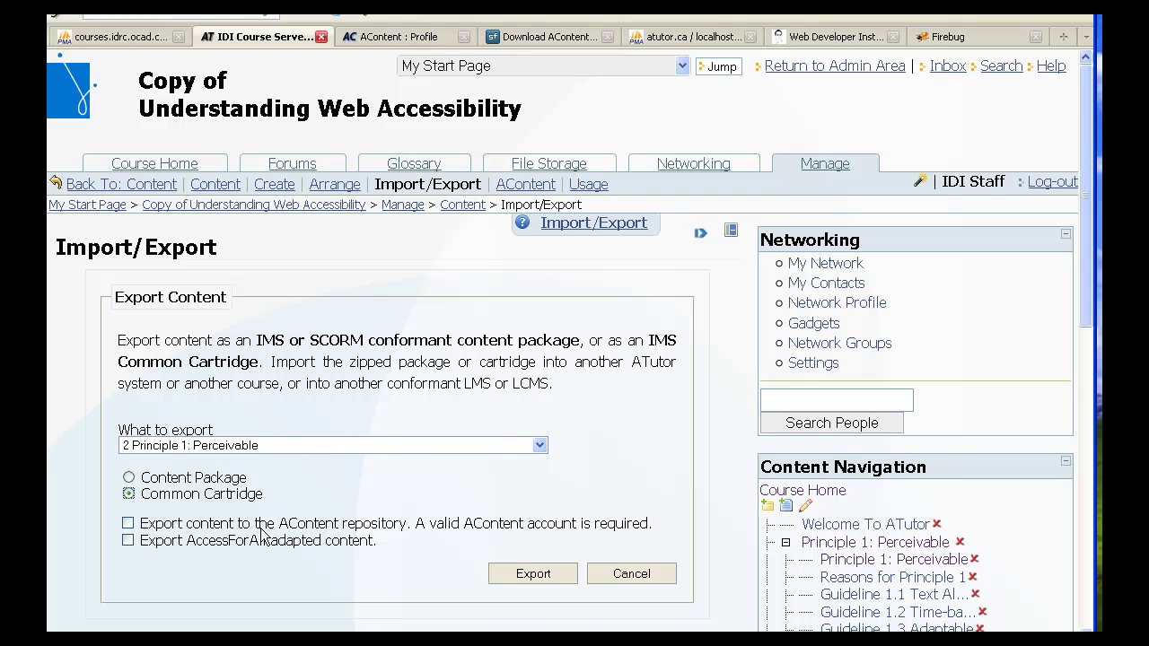
{"action": "left_click", "coordinate": [128, 523]}
{"action": "left_click", "coordinate": [530, 577]}
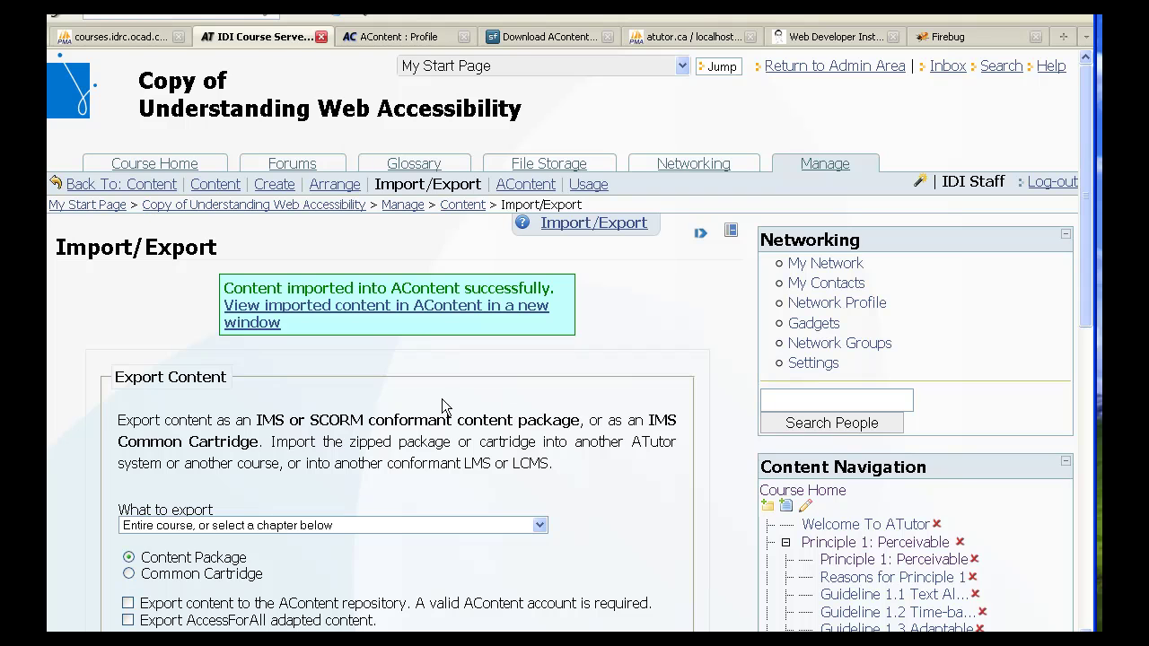
- Open the exported Principle 1: Perceivable lesson in a new AContent window and scroll through it
{"action": "left_click", "coordinate": [355, 309]}
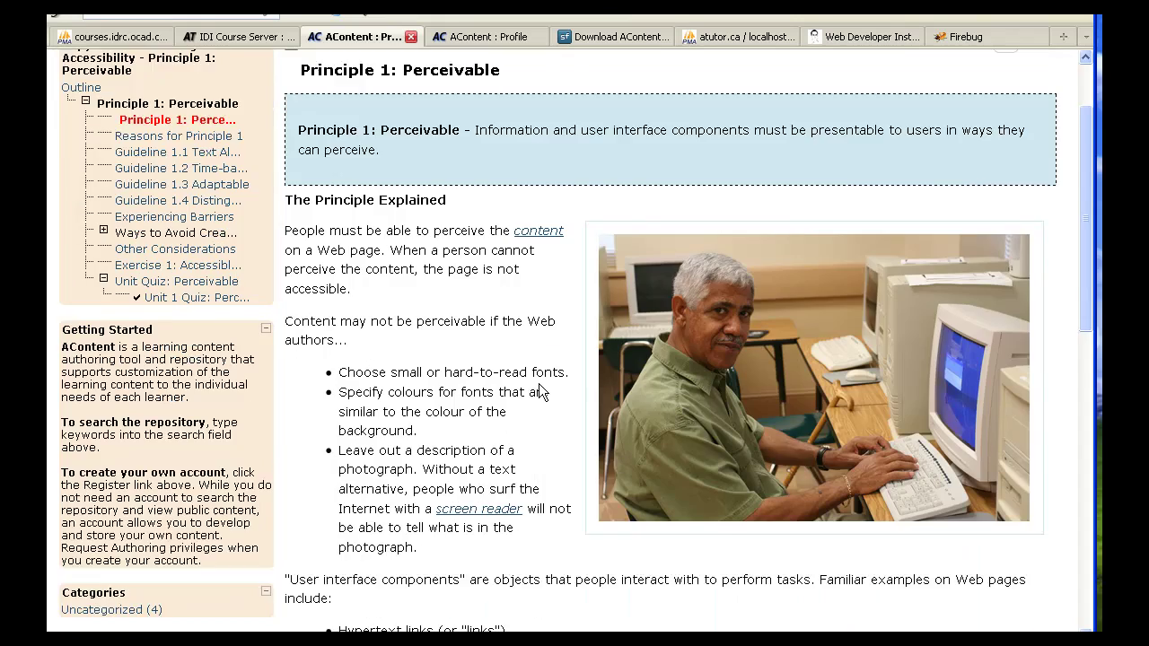
{"action": "scroll", "coordinate": [540, 384], "scroll_direction": "down", "scroll_amount": 4}
{"action": "scroll", "coordinate": [541, 384], "scroll_direction": "down", "scroll_amount": 3}
{"action": "scroll", "coordinate": [539, 383], "scroll_direction": "down", "scroll_amount": 2}
{"action": "scroll", "coordinate": [538, 383], "scroll_direction": "up", "scroll_amount": 3}
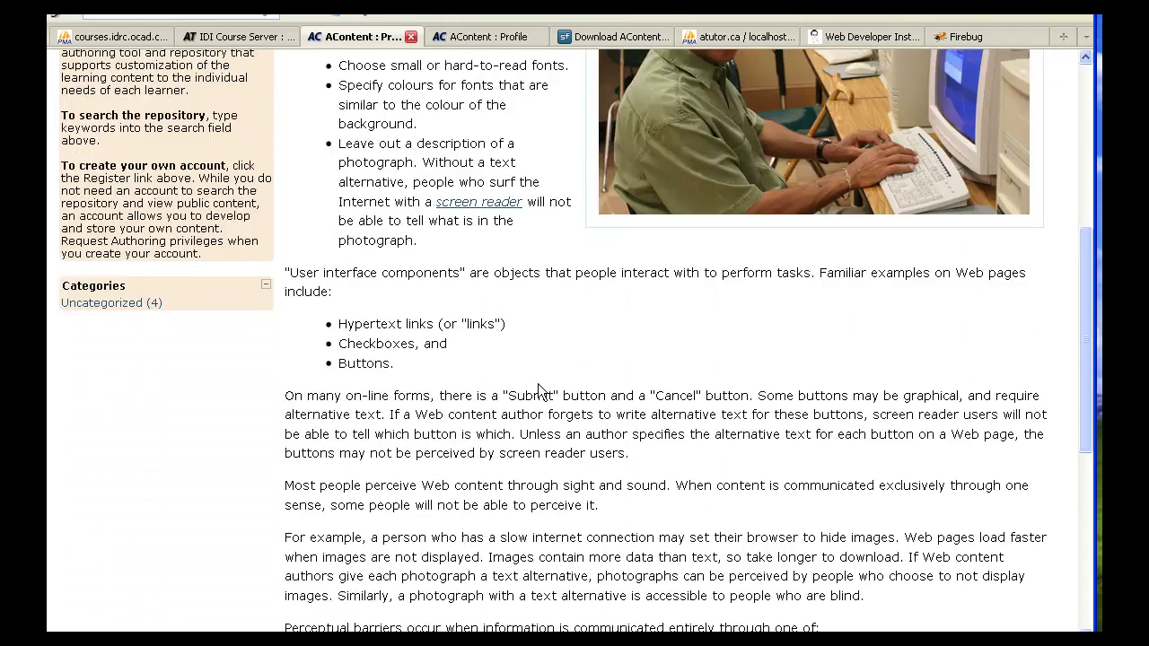
{"action": "scroll", "coordinate": [538, 383], "scroll_direction": "up", "scroll_amount": 8}
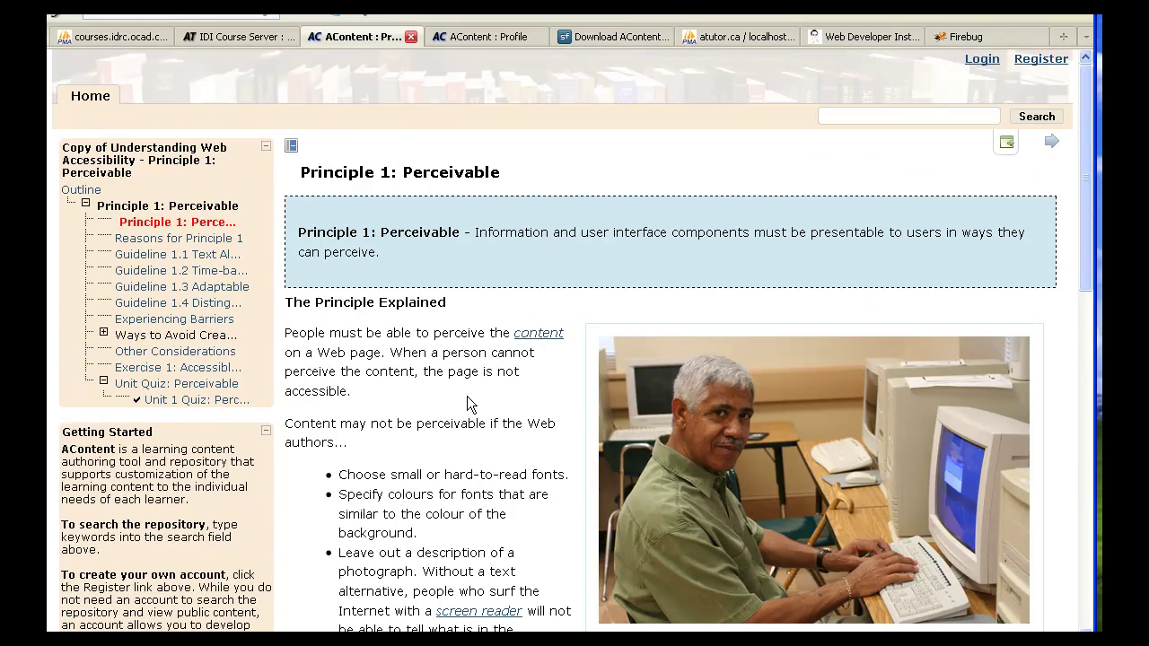